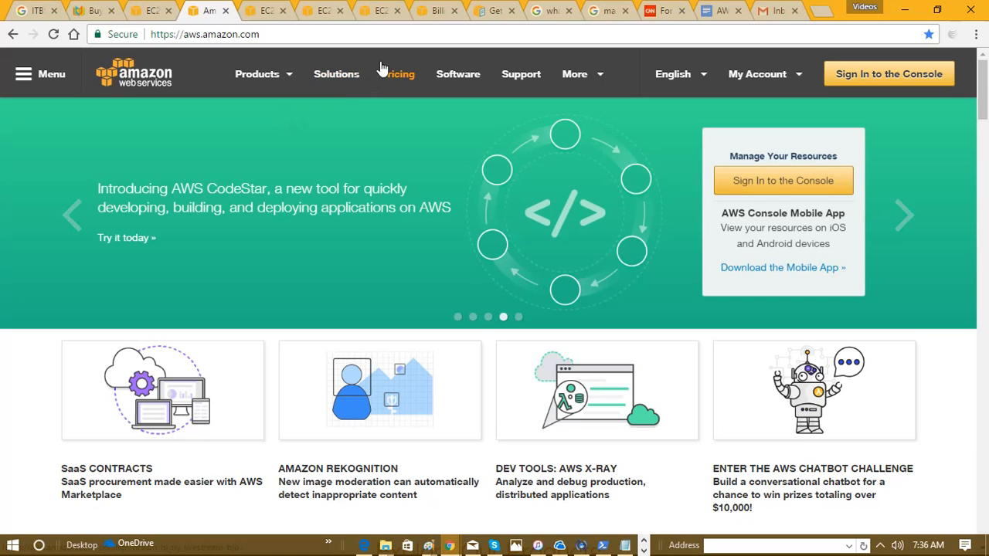
Look over the Billing & Cost Management dashboard and the EC2 instances list, and return to the AWS home page
left_click(430, 11)
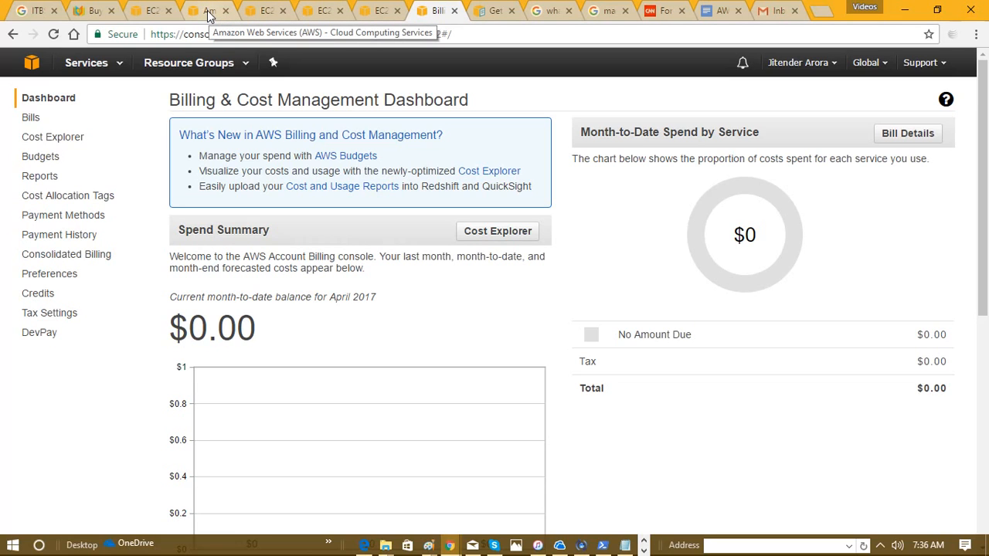
left_click(146, 11)
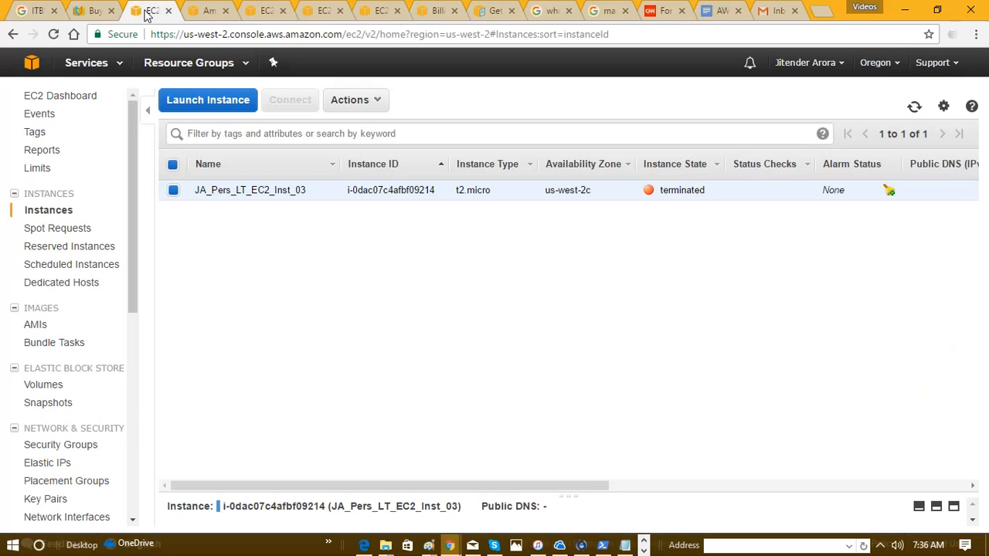
left_click(209, 12)
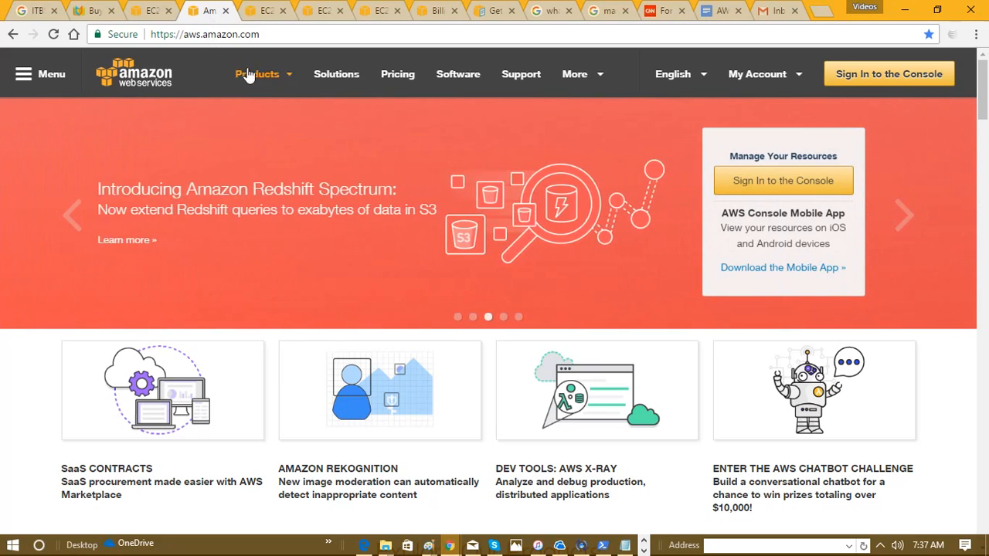
Examine the full AWS product catalog by category, from Compute and Storage through to Game Development
left_click(250, 75)
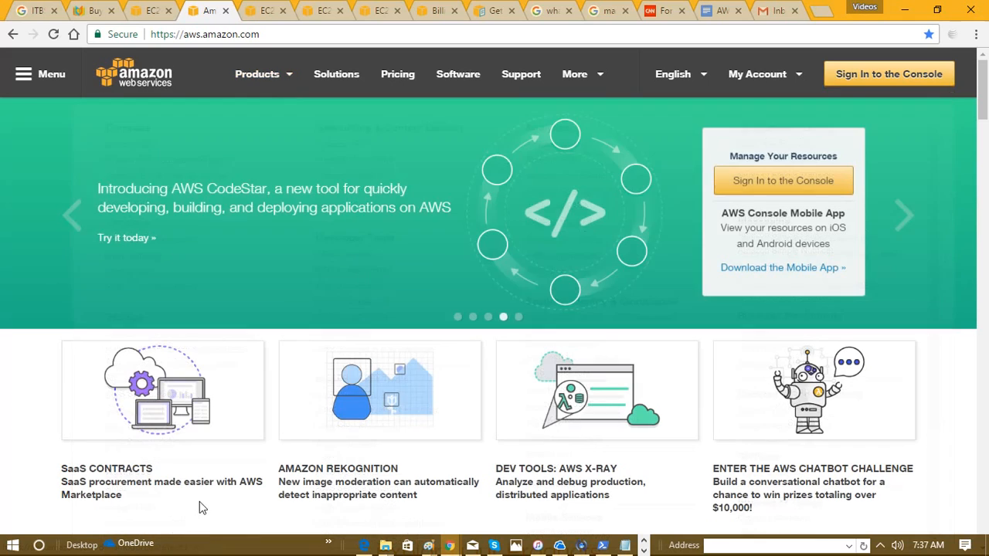
mouse_move(261, 74)
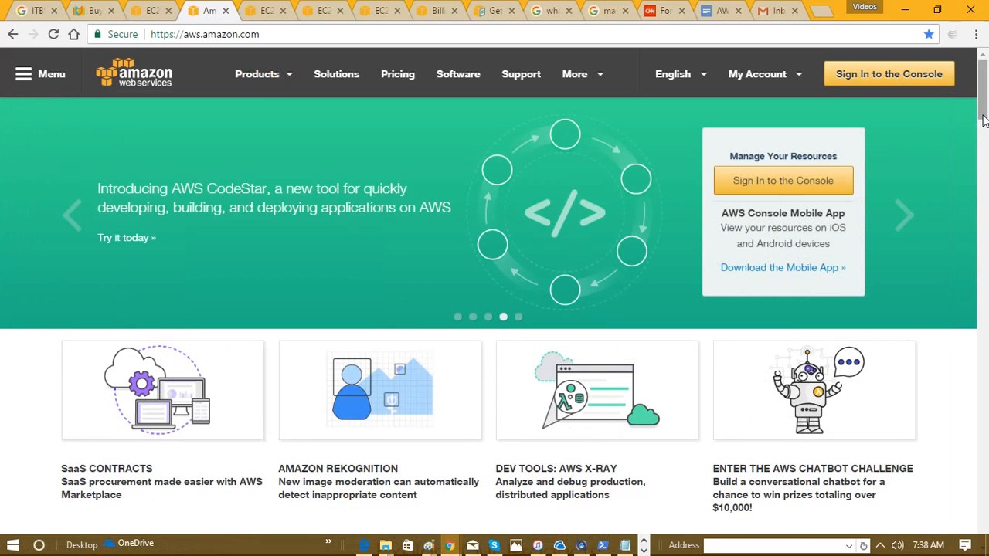
scroll(984, 117, "down", 2)
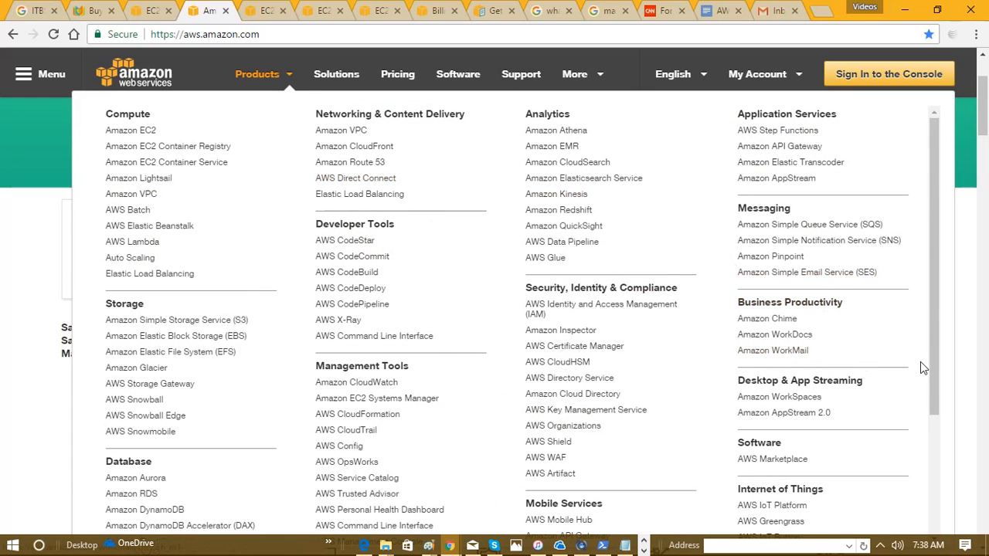
left_click_drag(933, 366, 930, 384)
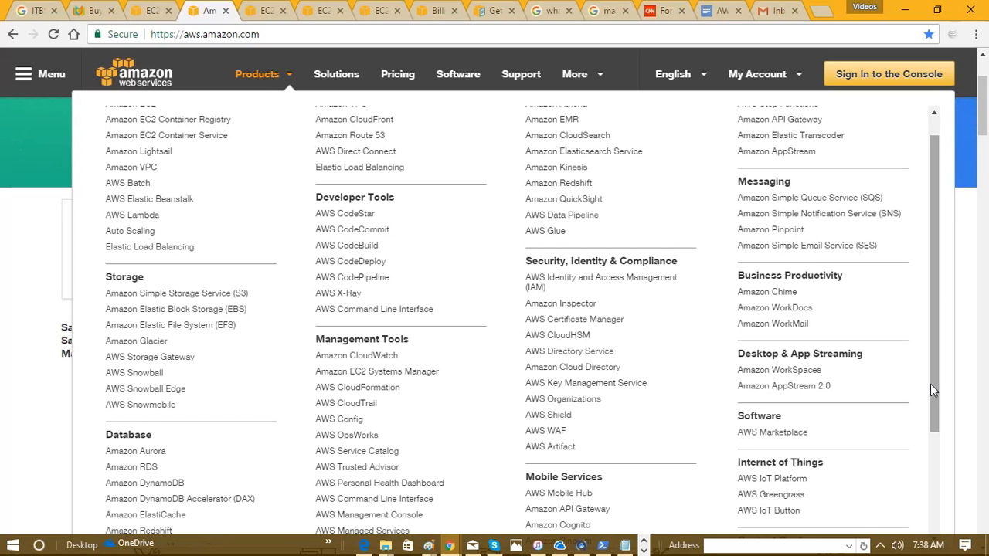
left_click_drag(932, 382, 925, 466)
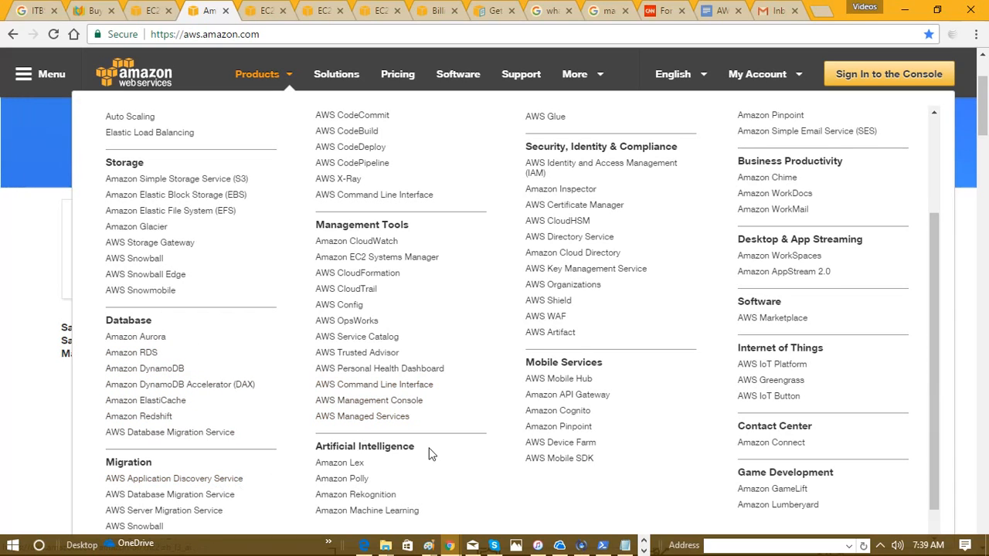
mouse_move(933, 298)
left_mouse_down()
mouse_move(932, 334)
mouse_move(930, 296)
left_mouse_up()
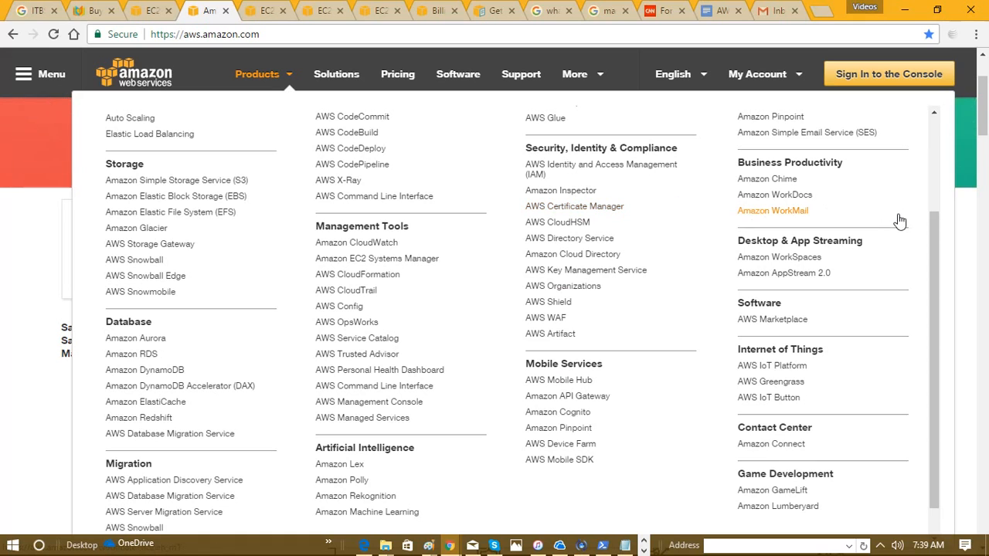
left_click_drag(932, 233, 932, 122)
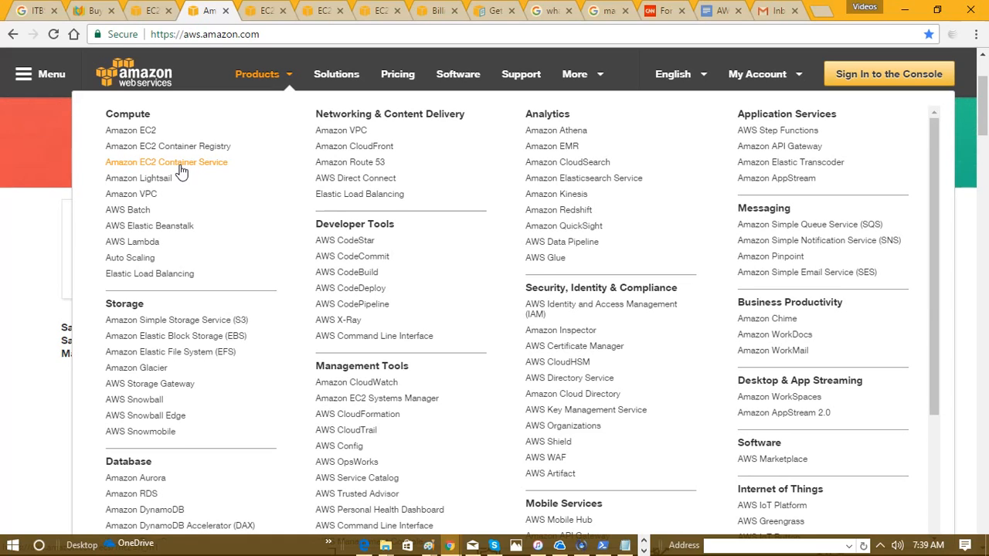
Open the Amazon EC2 product page from the Compute category, and enter the AWS Management Console from there
left_click(152, 134)
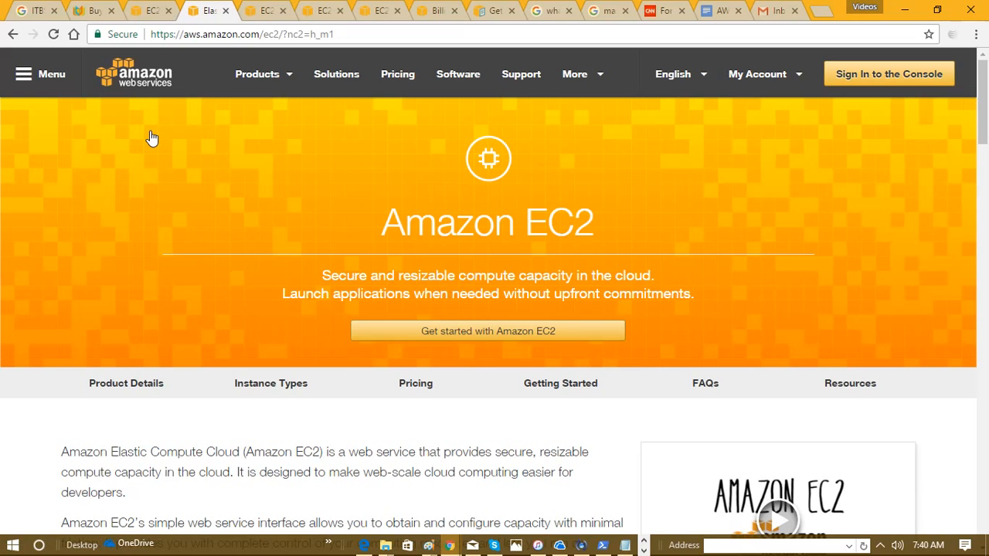
mouse_move(732, 83)
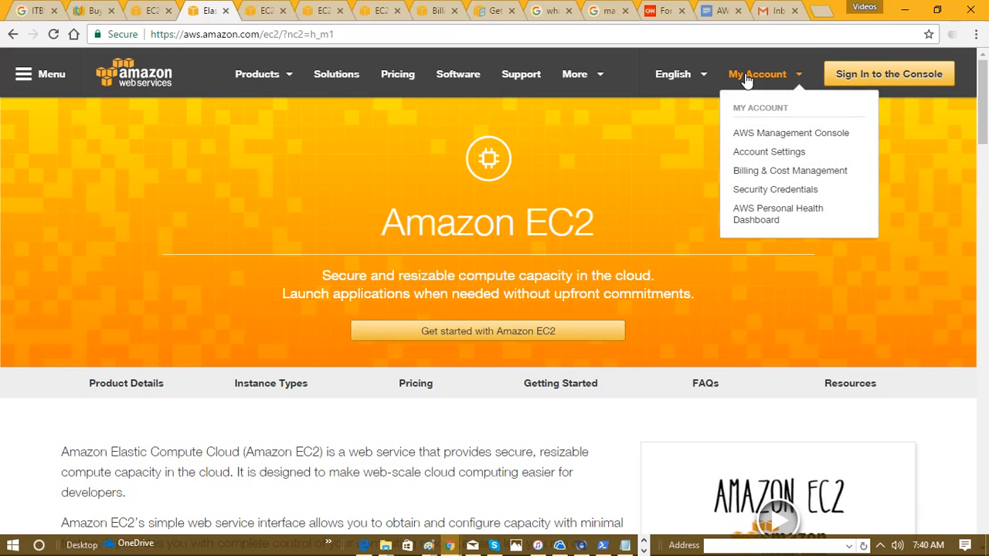
left_click(843, 79)
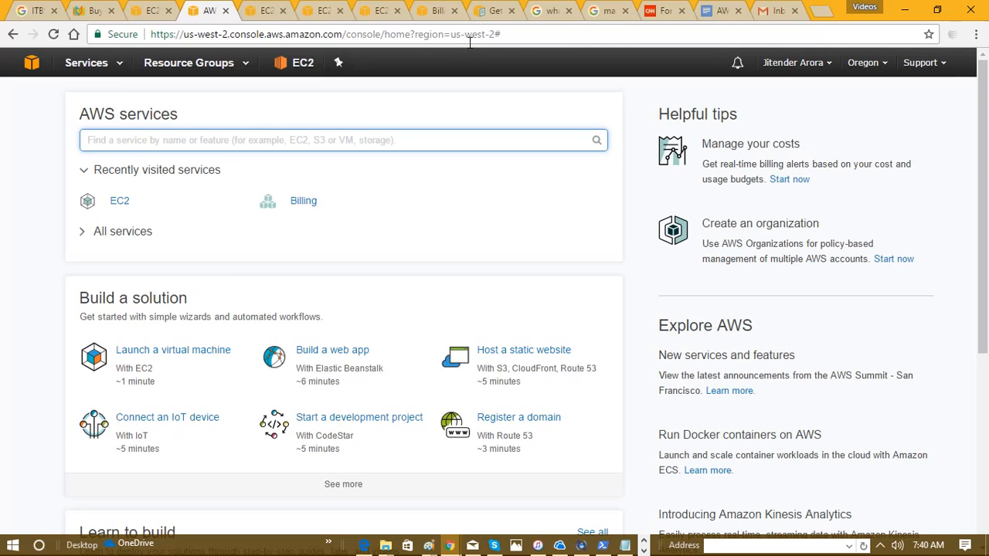
Switch the console region to US East (N. Virginia) and from there to US East (Ohio), and review the available regions
left_click(883, 74)
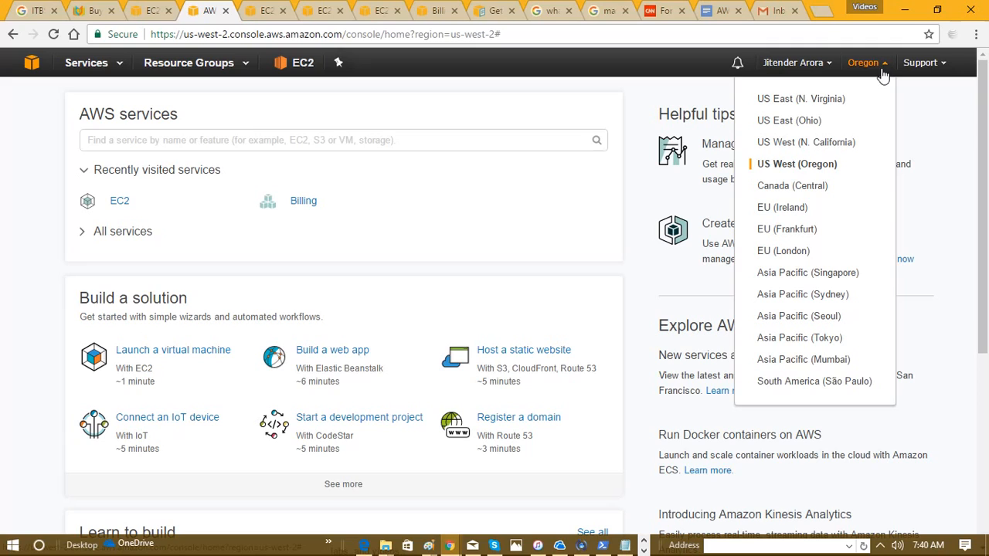
left_click(817, 108)
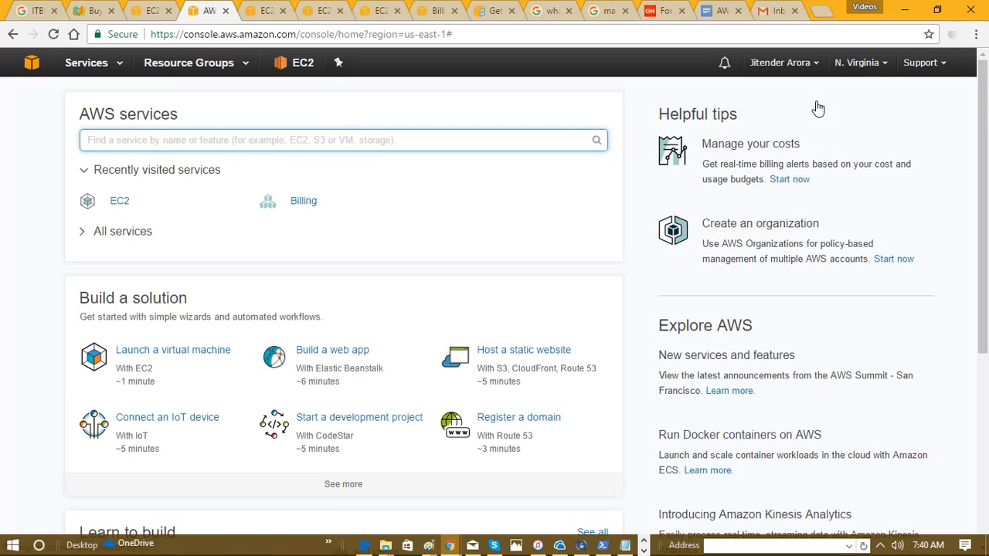
left_click(859, 65)
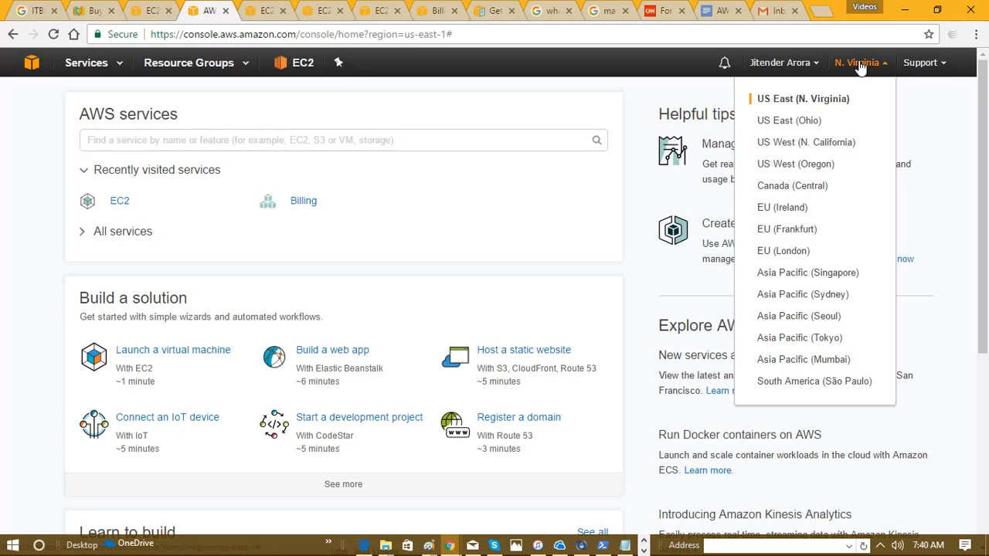
left_click(819, 121)
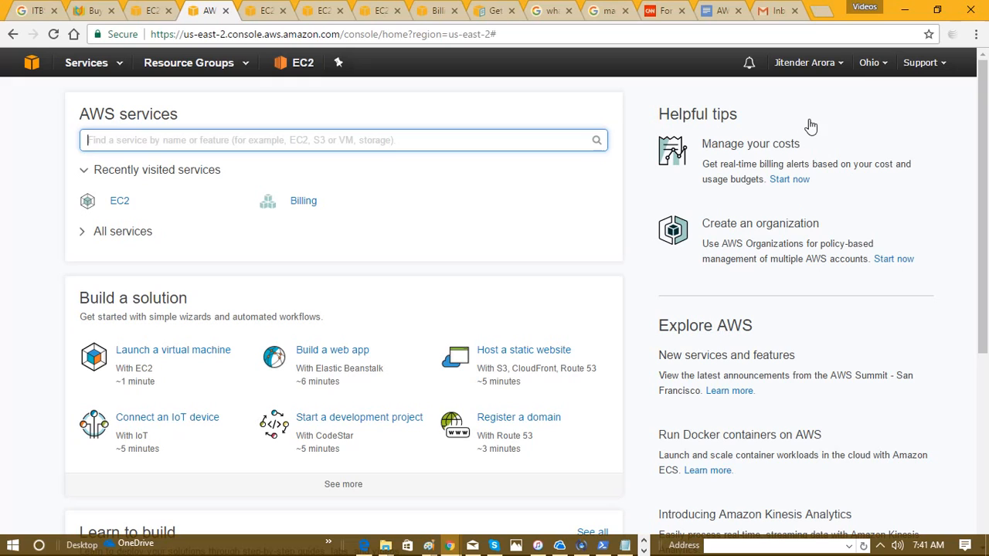
left_click(871, 69)
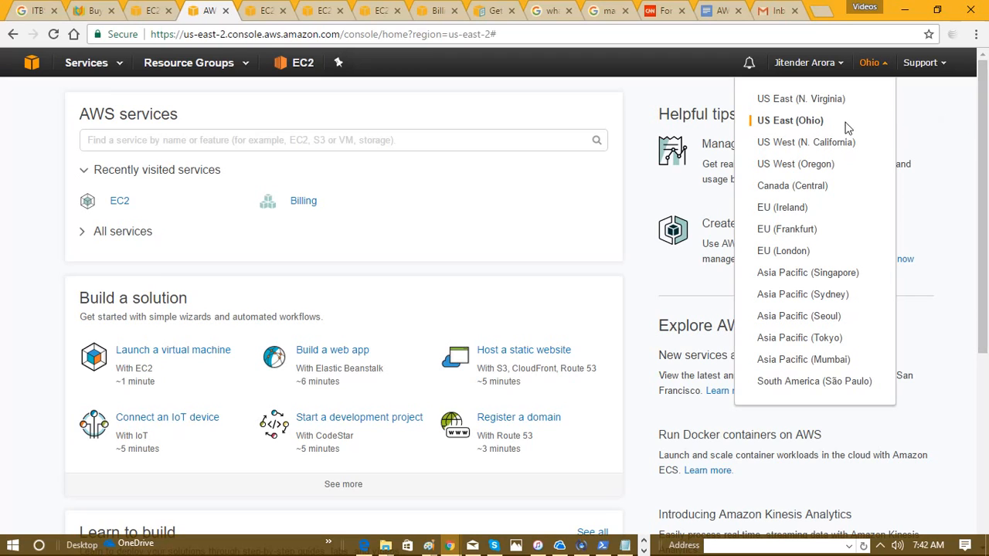
left_click(942, 128)
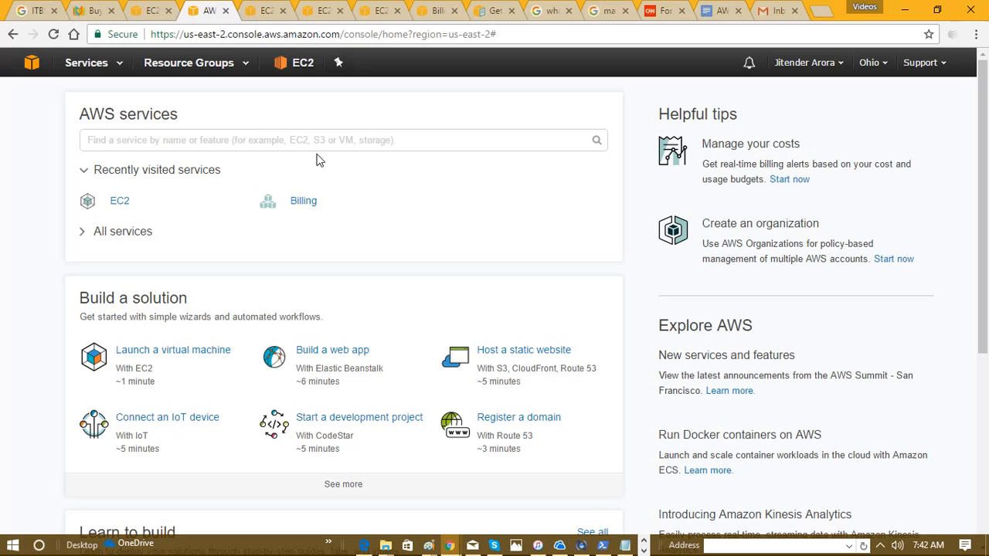
Open the EC2 dashboard from the Compute services, review its resources and service health, and start launching a new instance
left_click(116, 71)
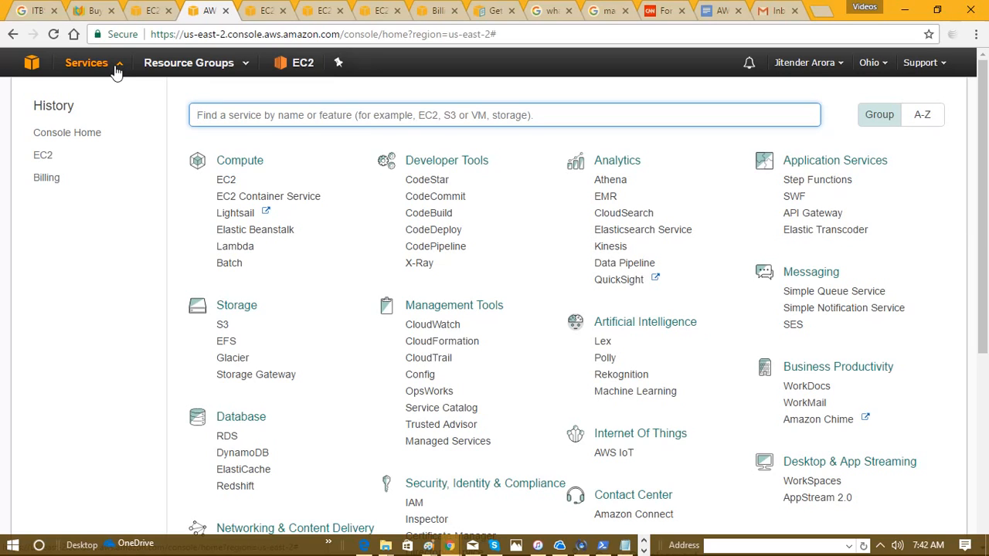
left_click(226, 183)
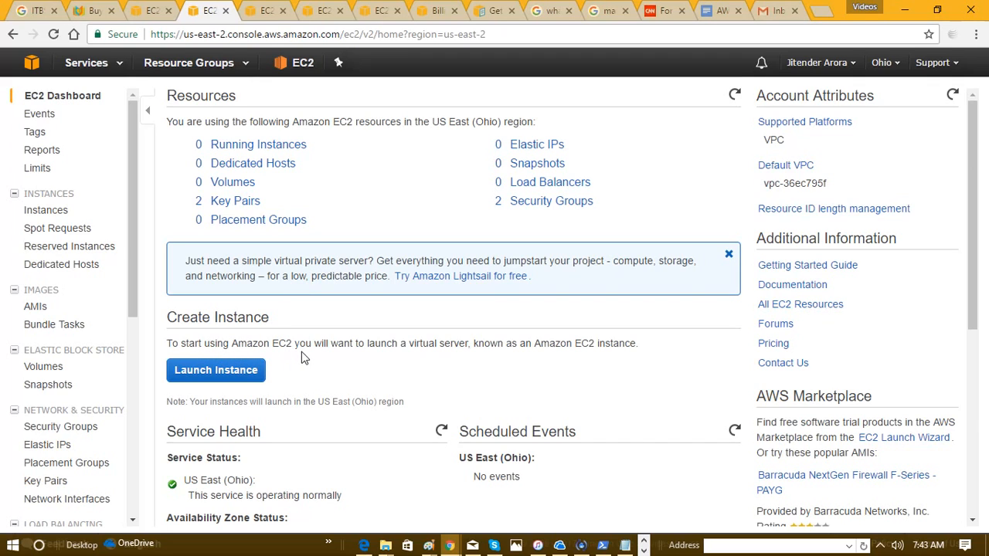
double_click(584, 345)
left_click_drag(969, 299, 967, 382)
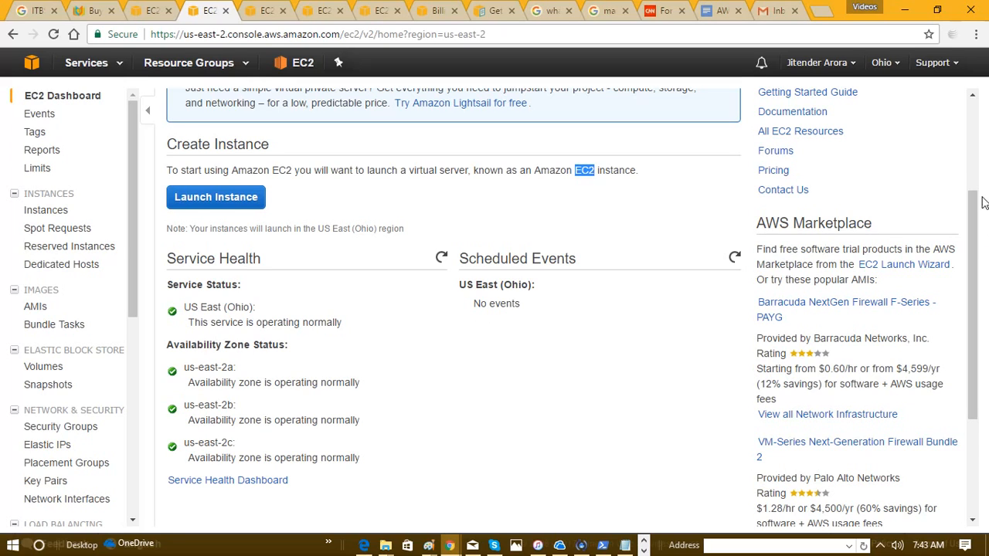
scroll(973, 168, "up", 2)
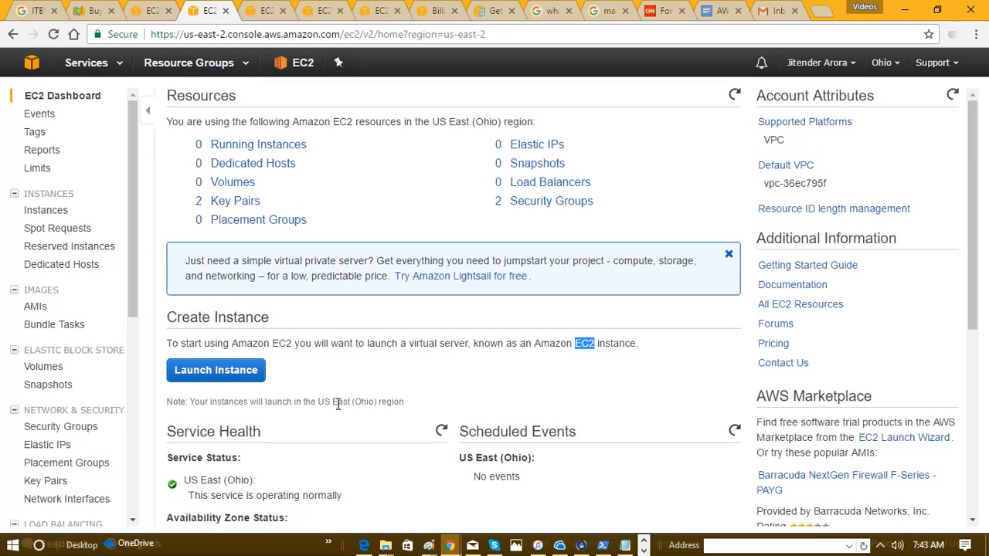
double_click(395, 402)
left_click(211, 371)
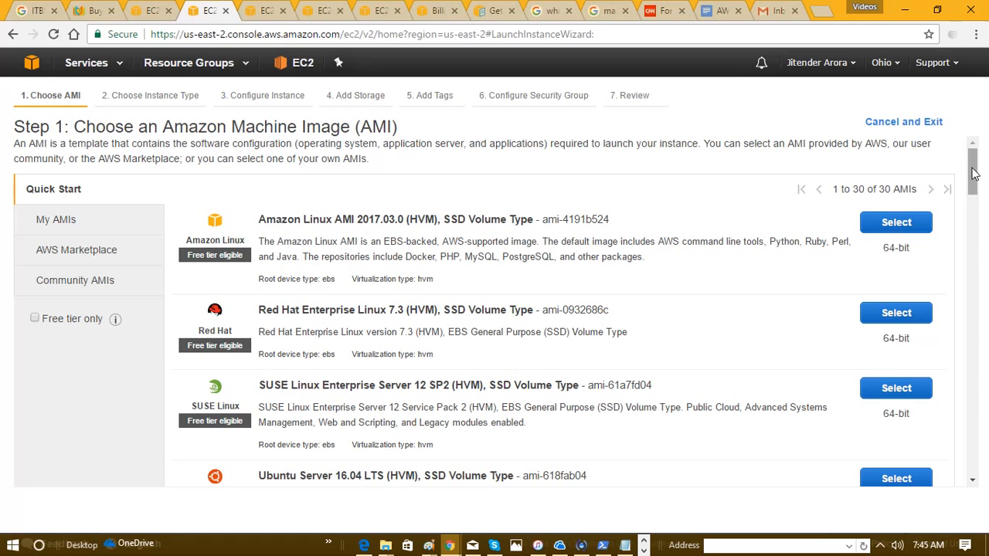
Examine the Linux, Ubuntu and Windows Server machine images offered in the Quick Start list
left_click_drag(973, 175, 972, 203)
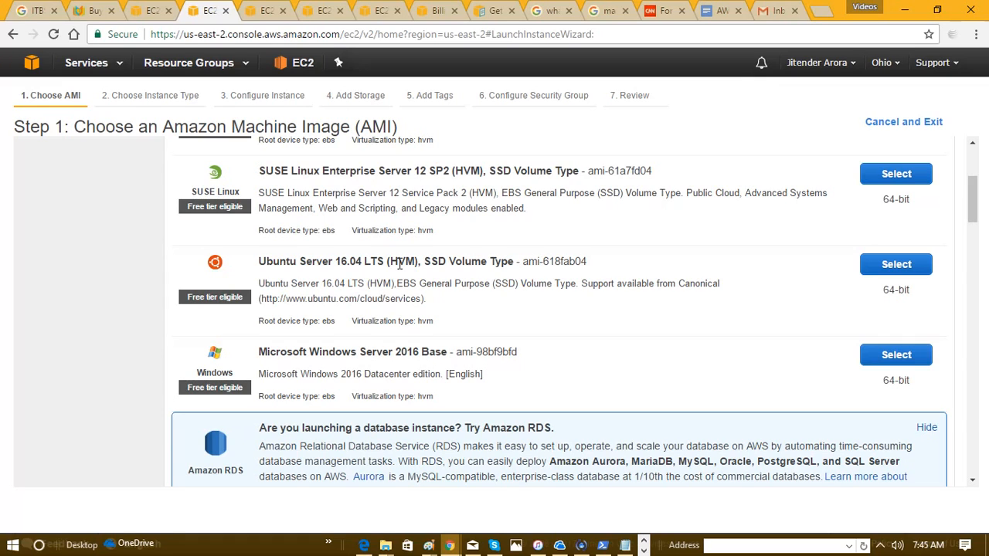
double_click(433, 262)
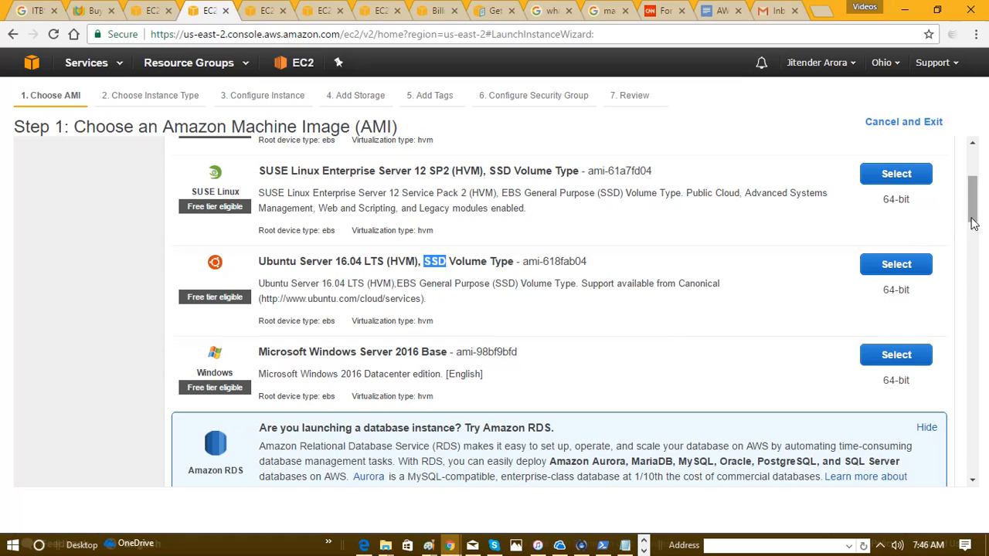
left_click_drag(972, 221, 973, 245)
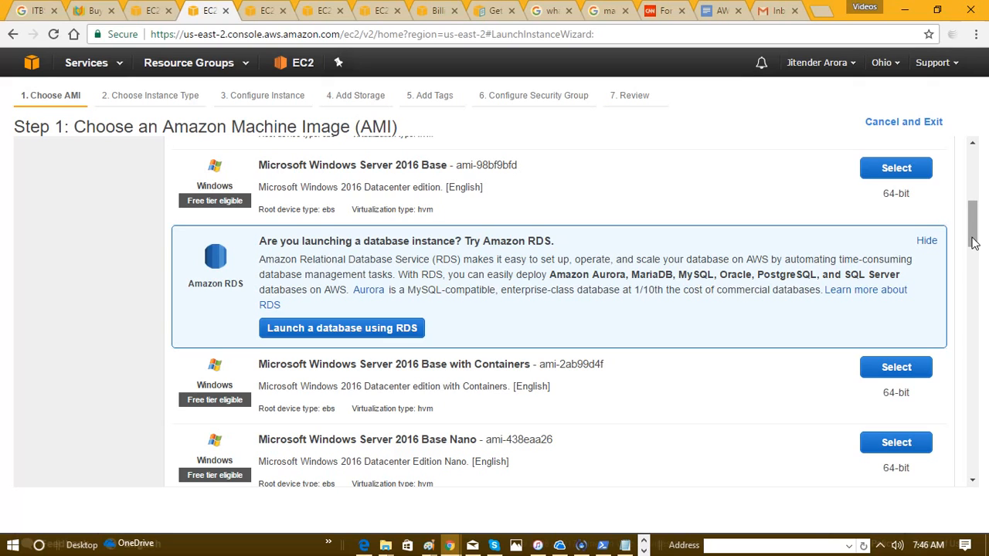
left_click_drag(974, 242, 976, 167)
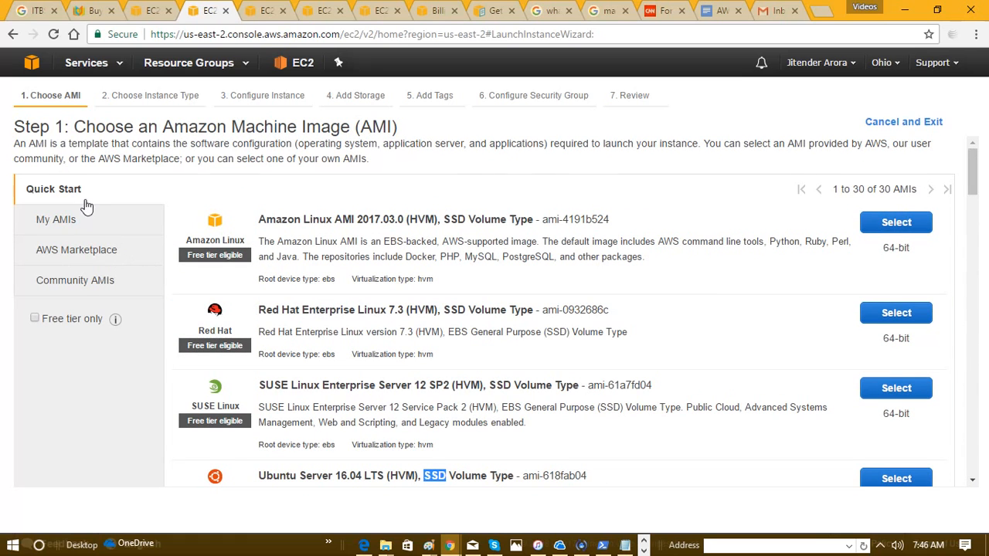
Look through the AWS Marketplace, Community AMIs and My AMIs image sources, and return to the Quick Start images
left_click(77, 249)
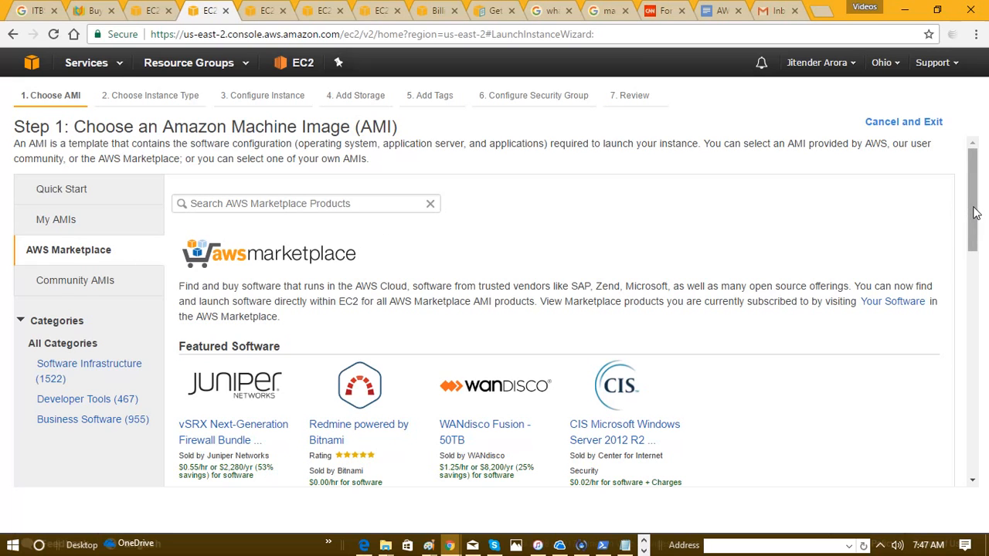
left_click_drag(971, 213, 966, 180)
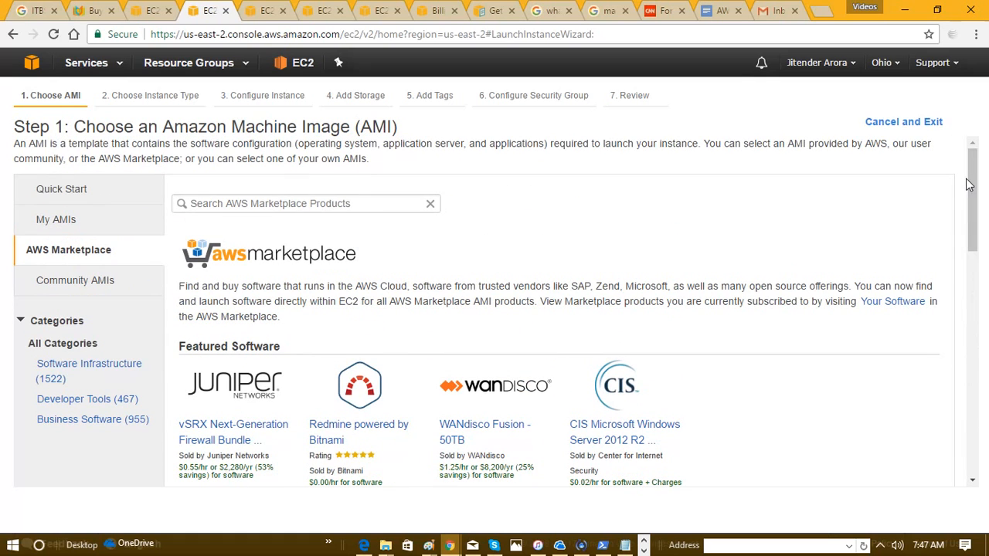
left_click(64, 282)
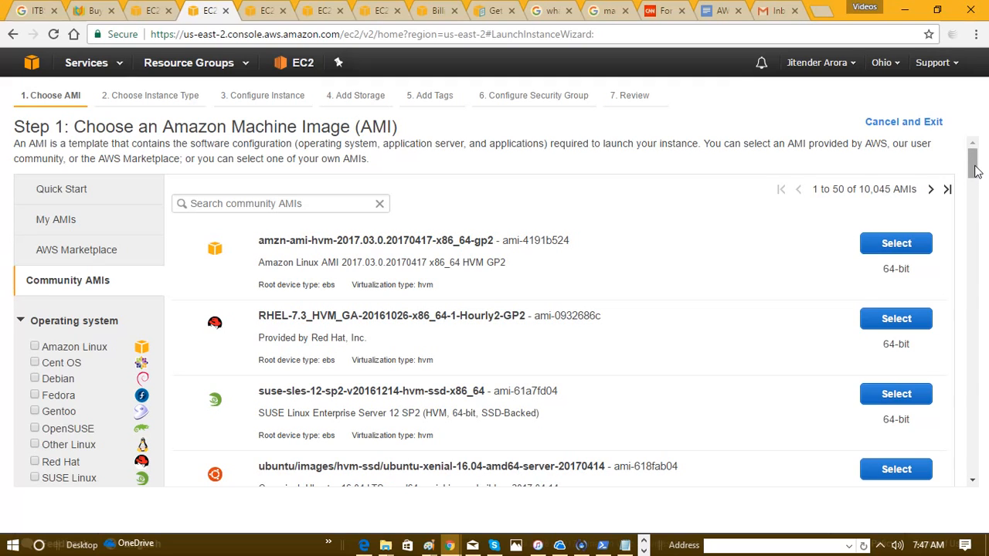
mouse_move(974, 171)
left_mouse_down()
mouse_move(973, 195)
mouse_move(974, 165)
left_mouse_up()
left_click(76, 259)
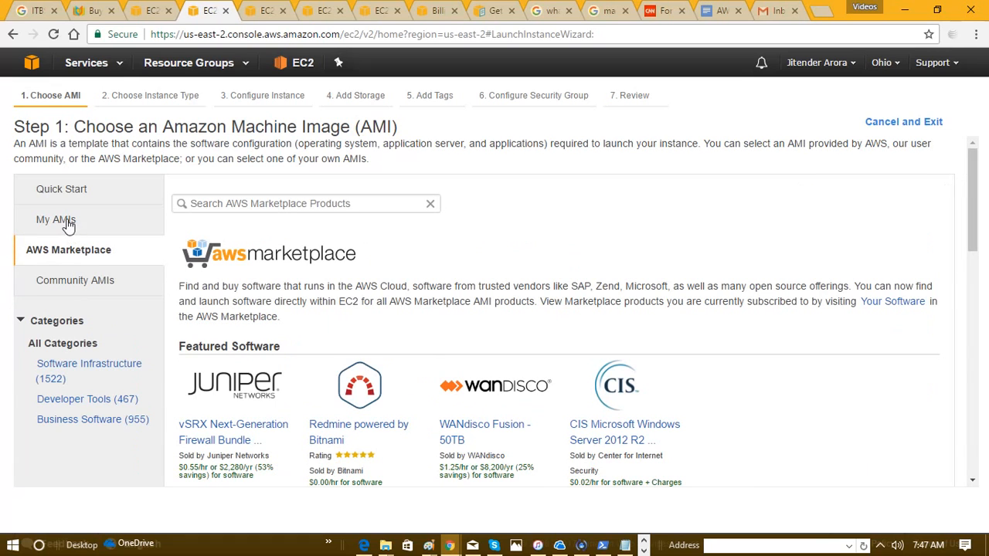
left_click(68, 224)
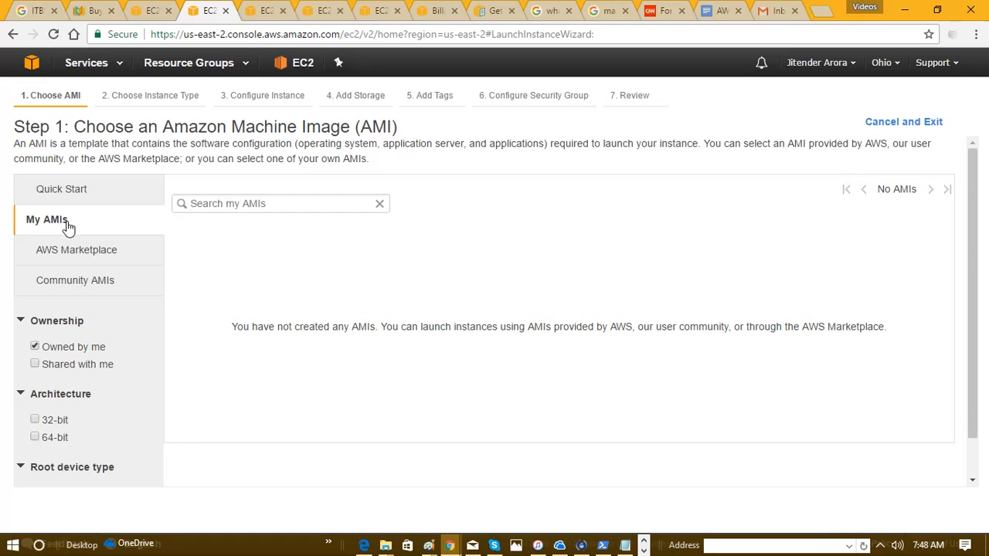
left_click(68, 199)
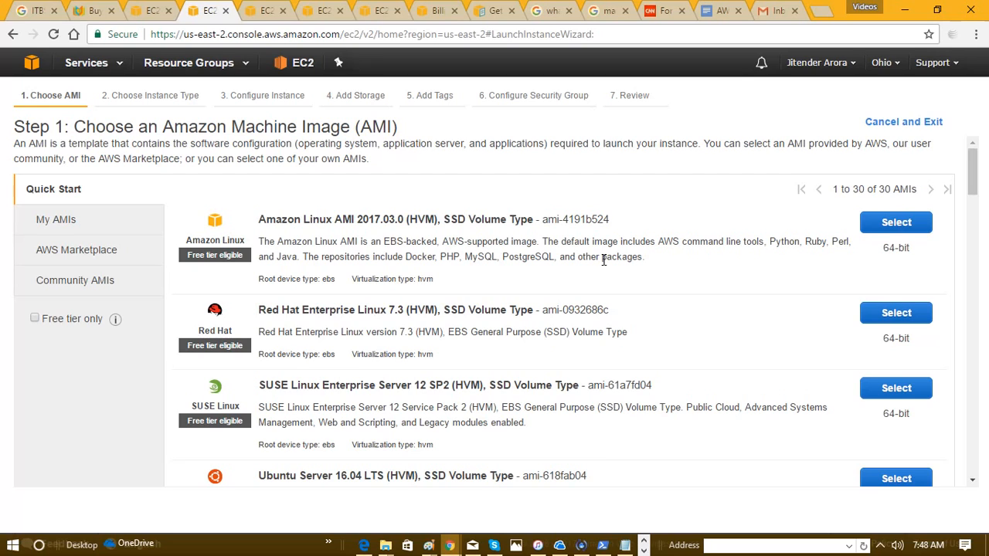
View the local computer's Windows System information, including processor, installed memory and system type, and return to the machine image list
key("super+x")
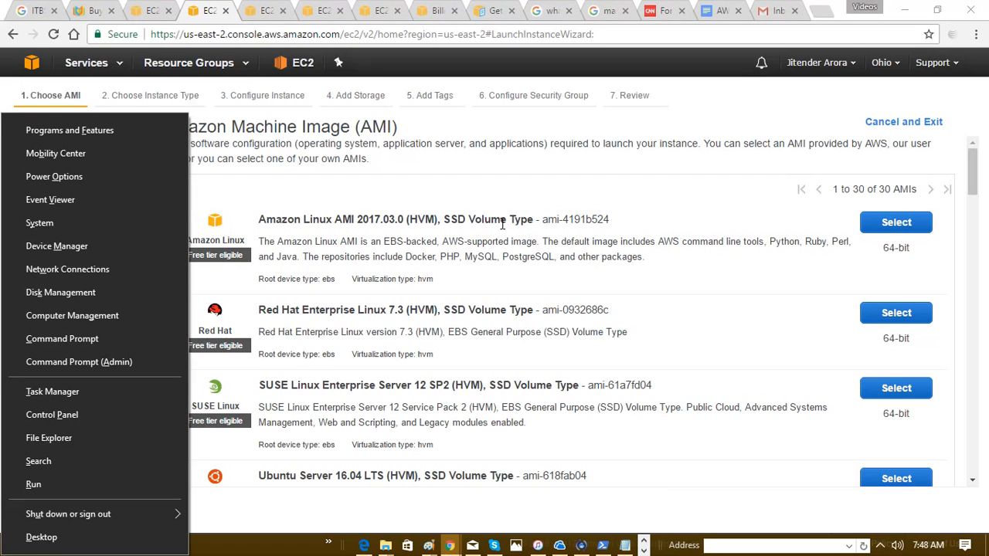
left_click(32, 224)
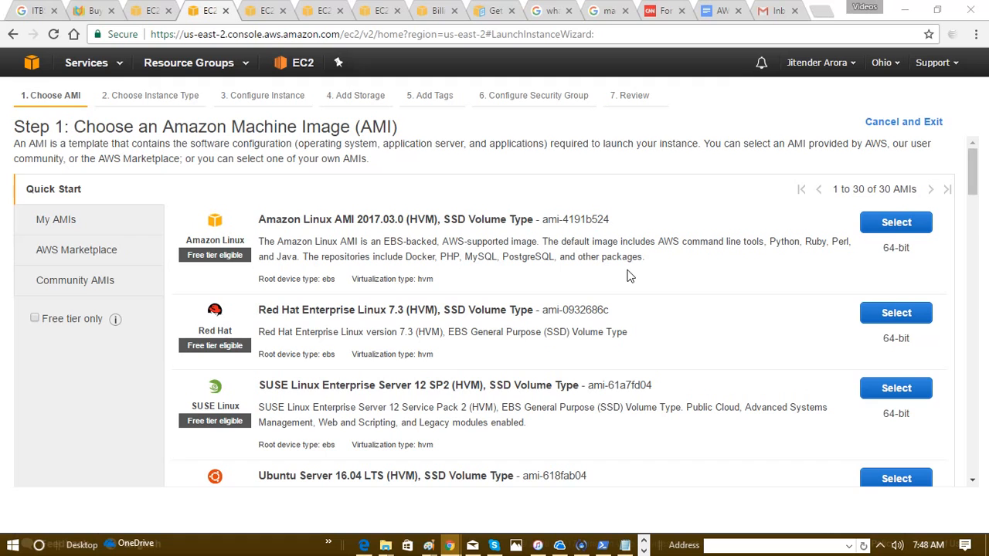
key("super+Pause")
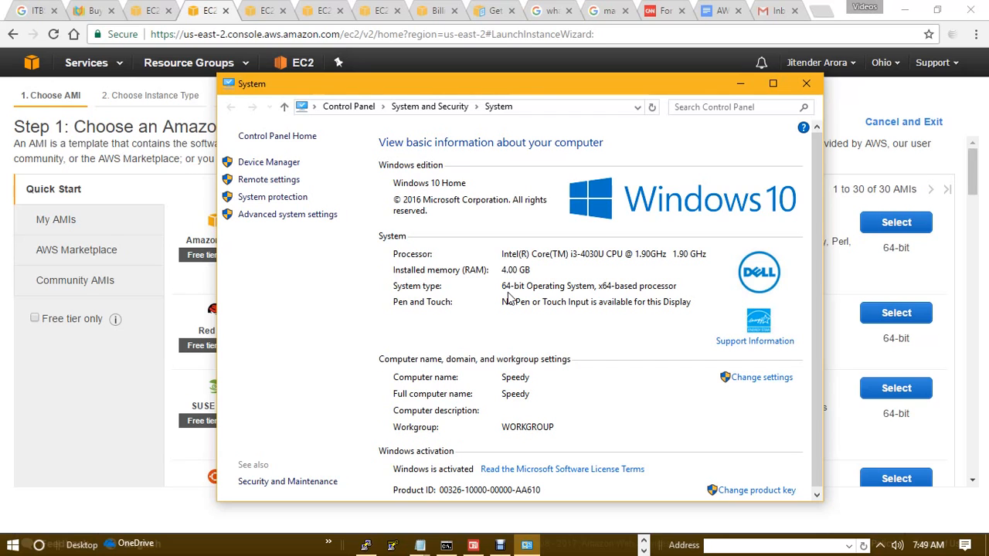
left_click(805, 85)
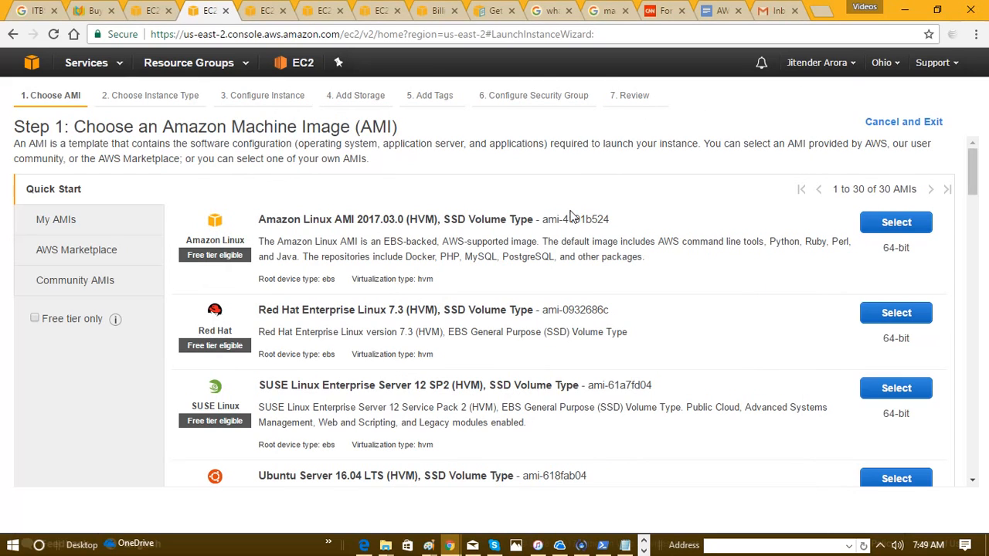
key("super+x")
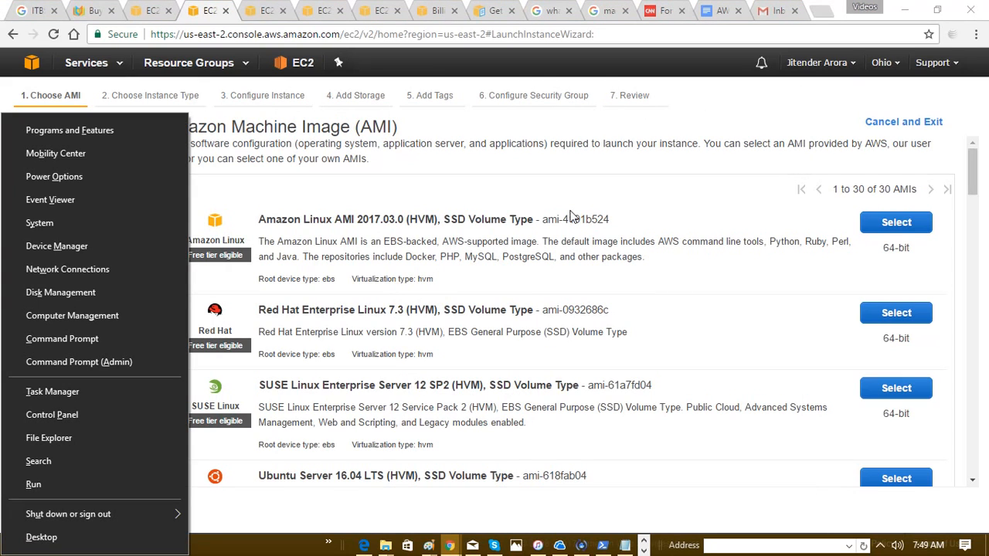
left_click(42, 224)
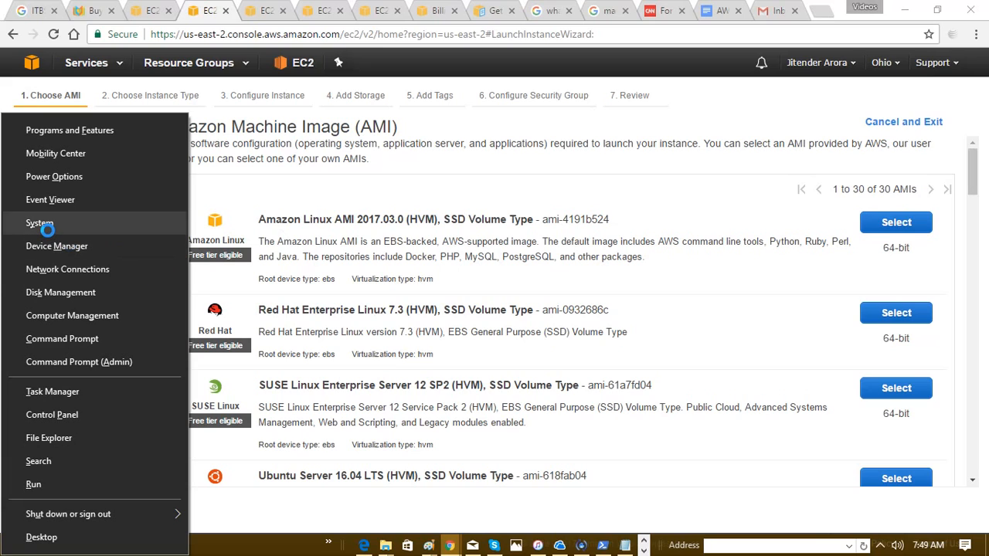
left_click(421, 205)
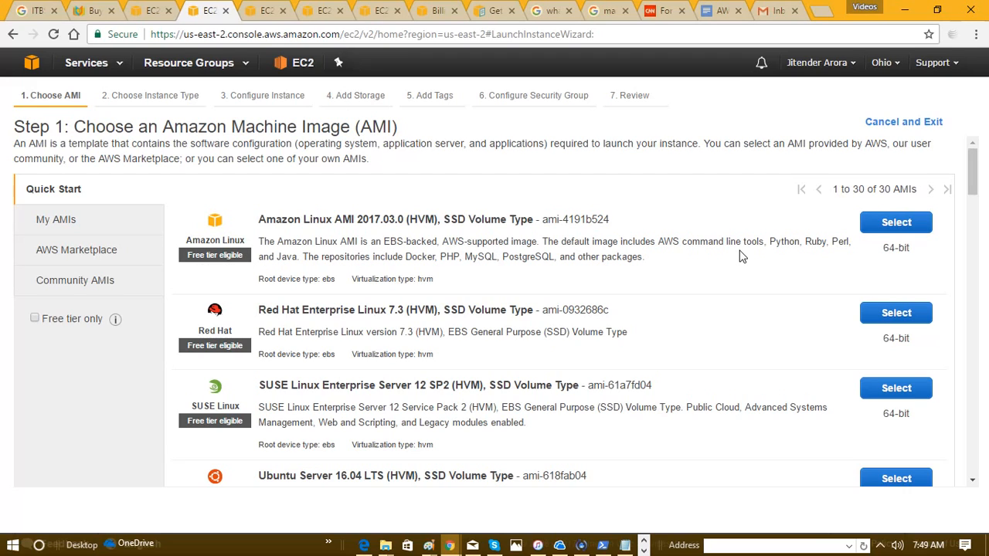
Select the Amazon Linux AMI 2017.03.0 (HVM), SSD Volume Type, and review the general purpose instance types
left_click(880, 230)
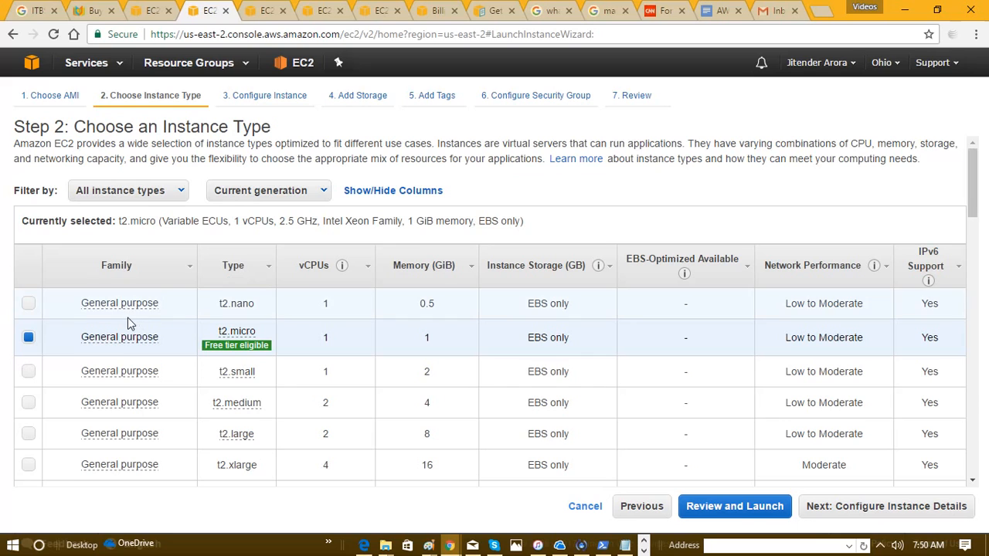
mouse_move(131, 307)
mouse_move(249, 347)
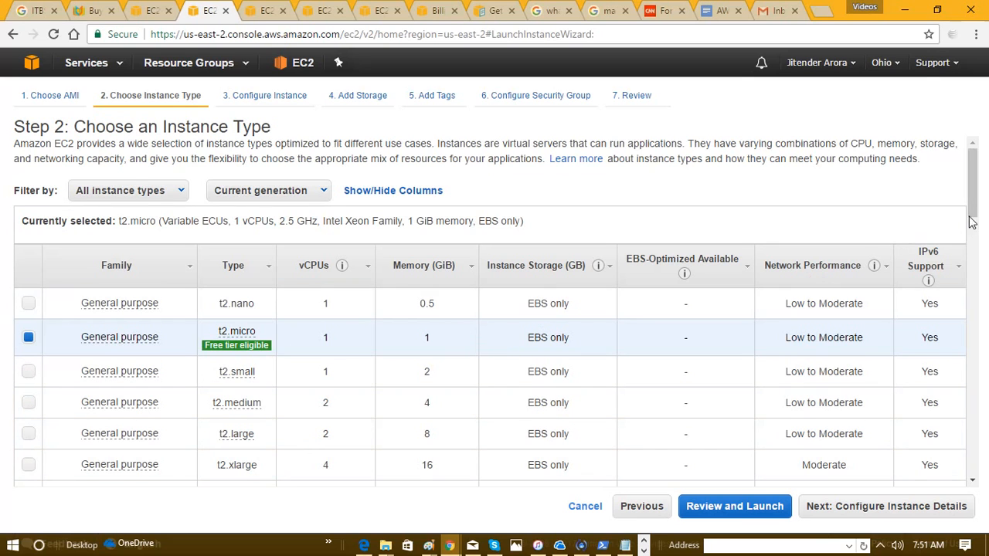
left_click_drag(971, 222, 967, 255)
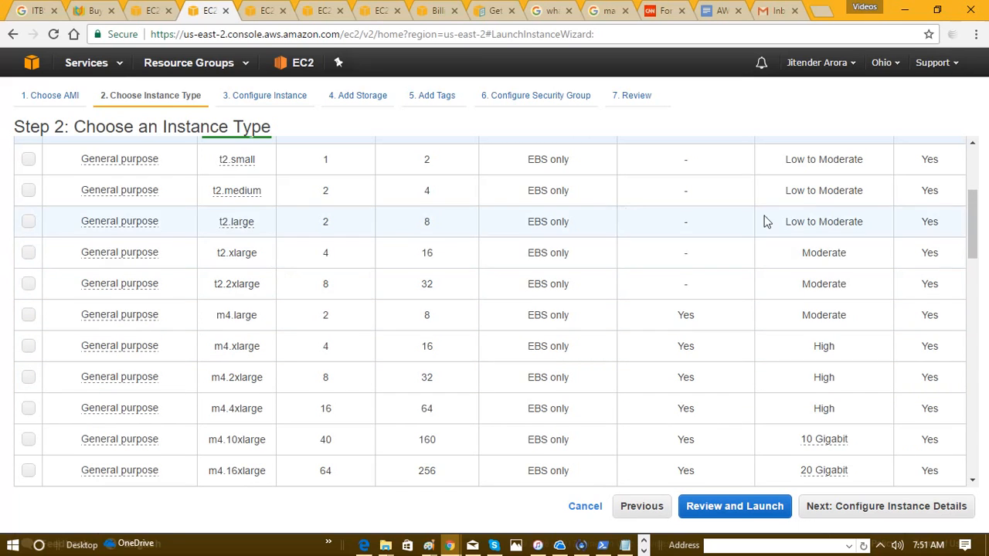
left_click_drag(975, 239, 975, 207)
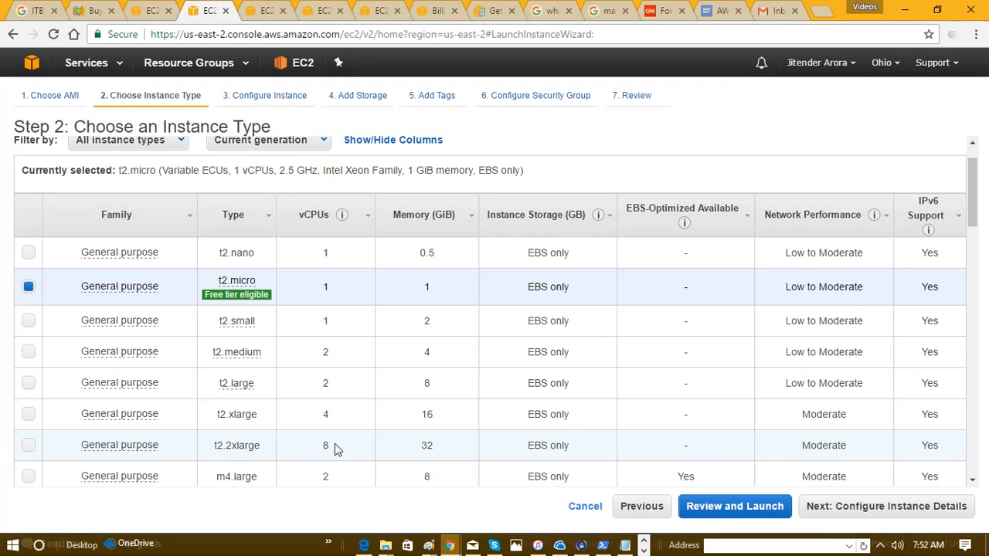
left_click_drag(975, 224, 958, 289)
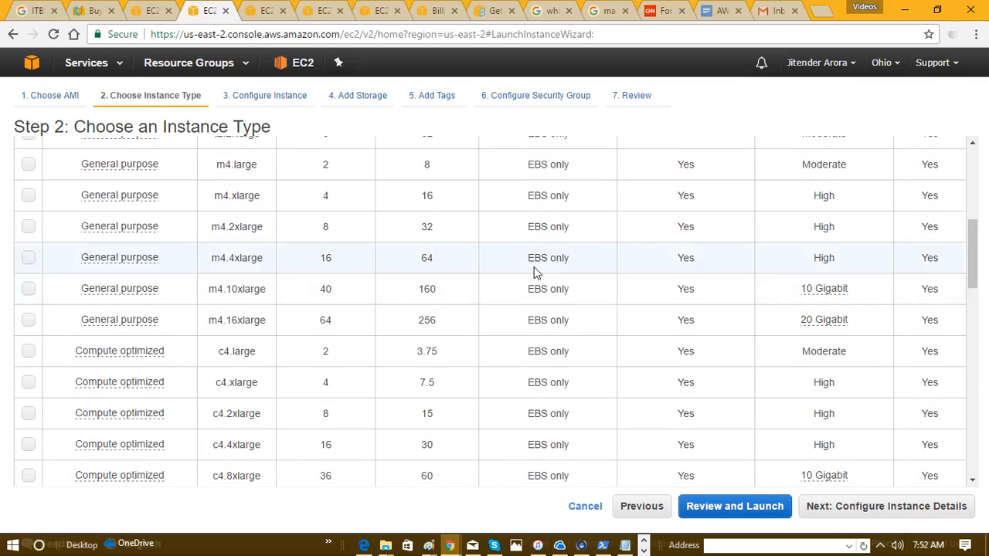
Review the compute optimized and GPU compute instance types, and select the p2.8xlarge type
mouse_move(128, 360)
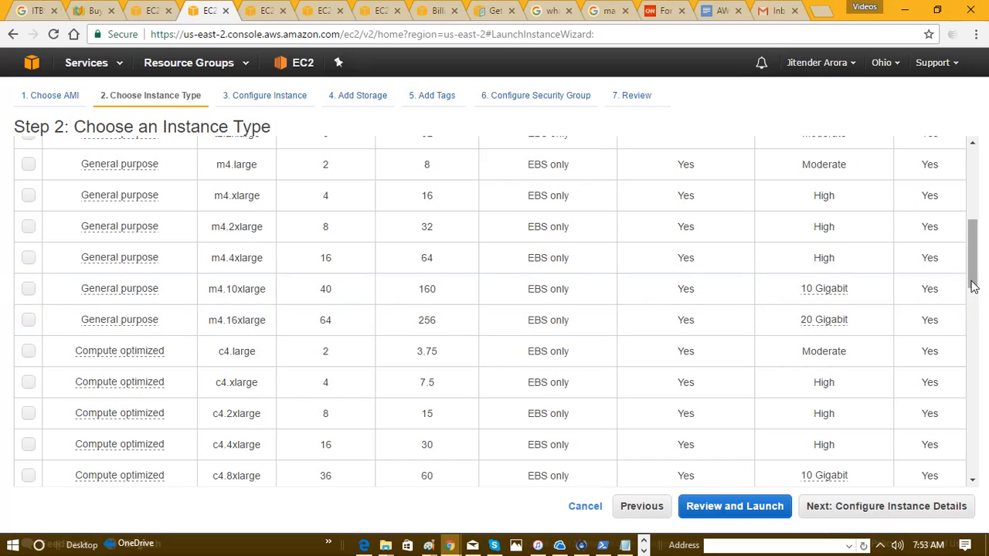
left_click_drag(972, 284, 965, 324)
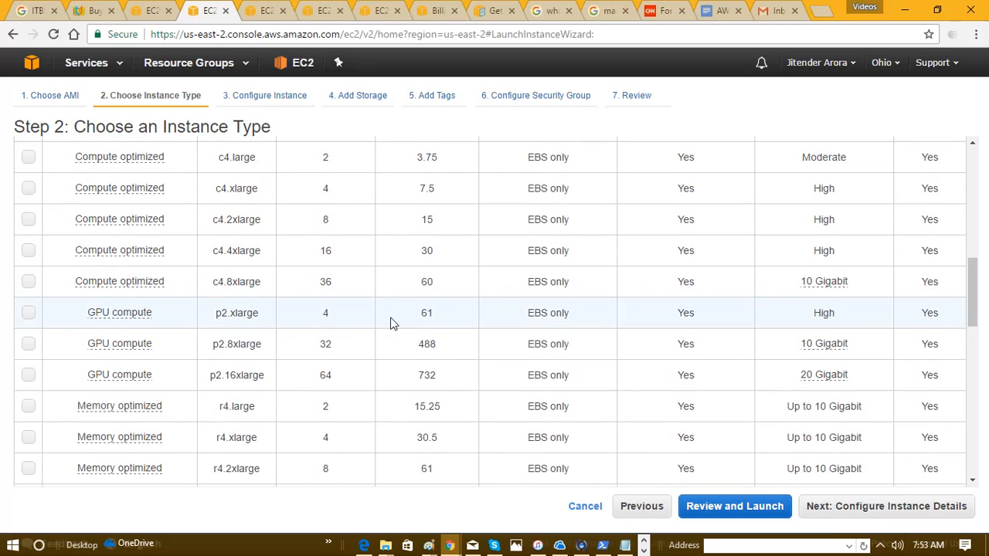
mouse_move(121, 316)
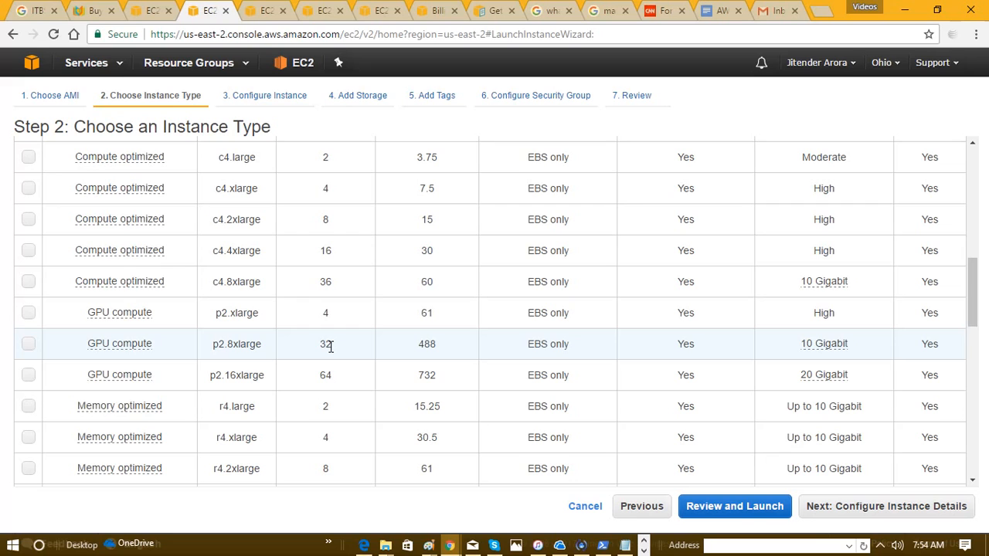
mouse_move(122, 351)
double_click(427, 344)
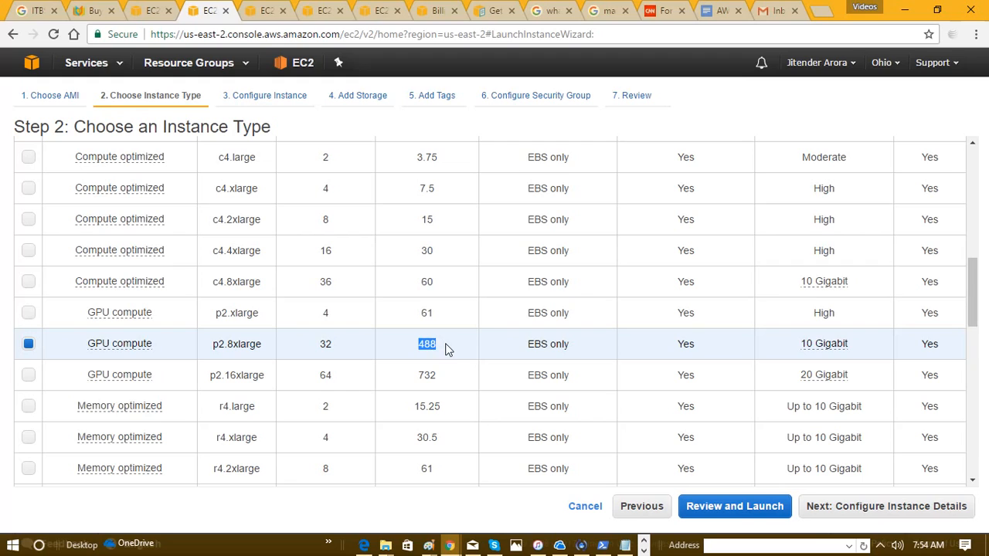
left_click(446, 349)
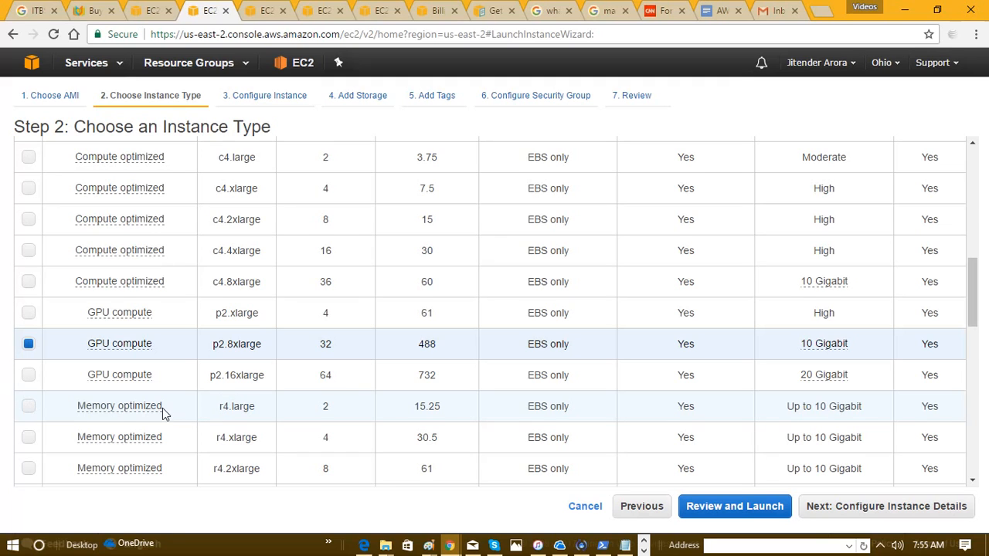
mouse_move(156, 412)
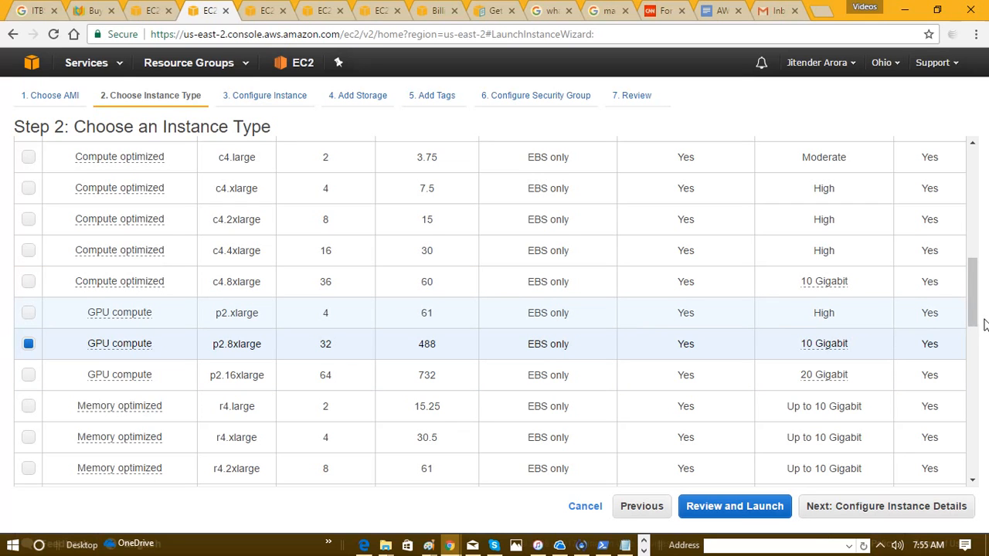
Examine the memory optimized and storage optimized instance types in the list
left_click_drag(975, 322, 979, 193)
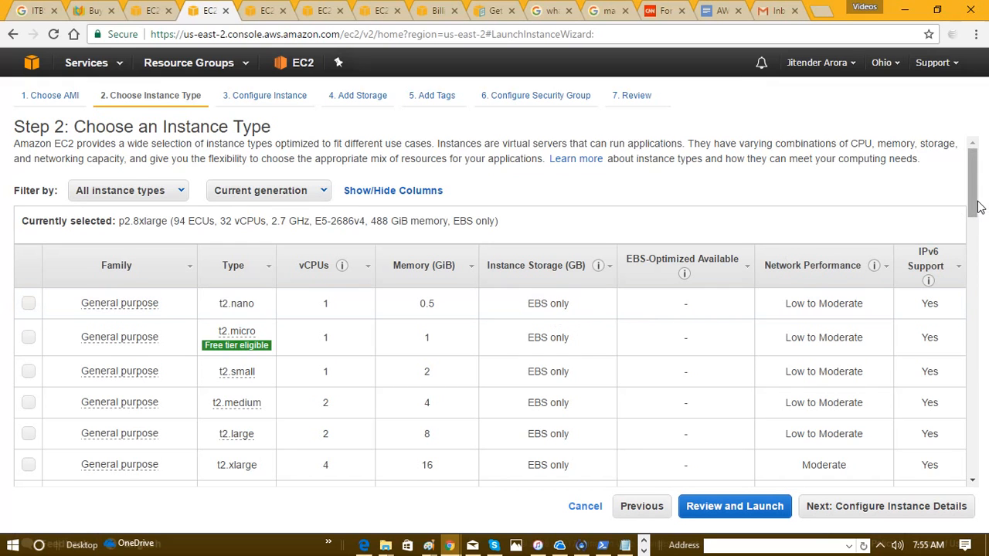
left_click_drag(975, 207, 965, 368)
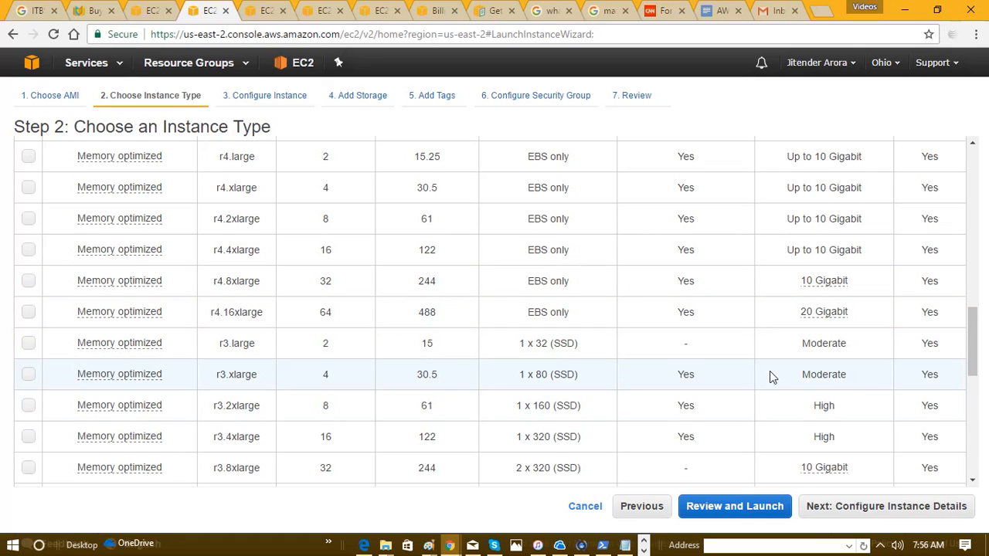
left_click_drag(973, 372, 976, 427)
mouse_move(149, 281)
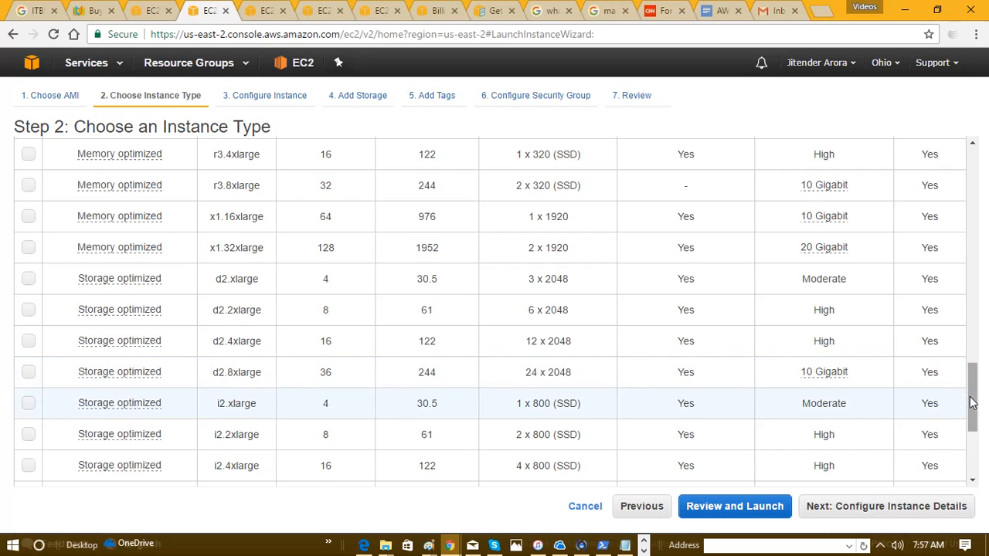
left_click_drag(971, 409, 972, 427)
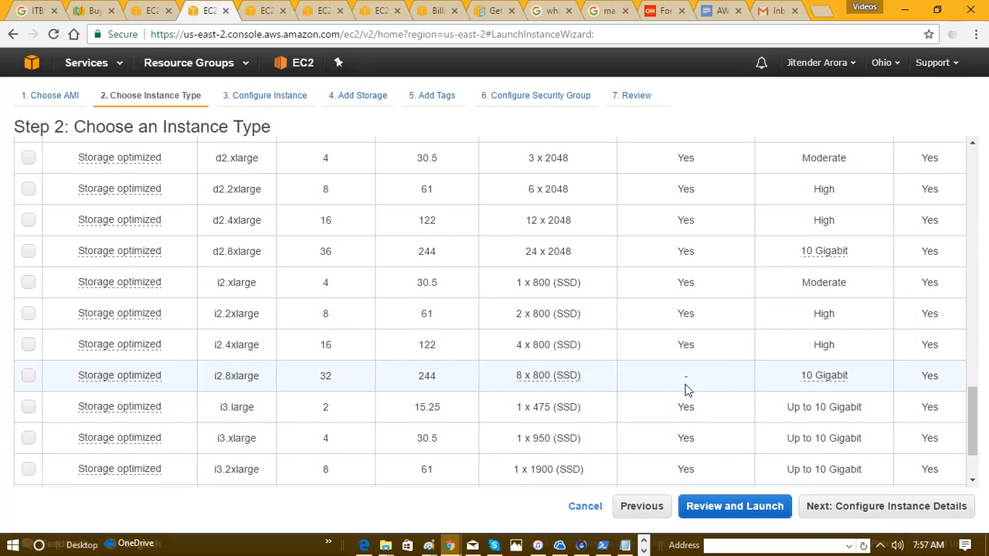
Compare the instance storage and network performance offered across the different instance families
left_click_drag(973, 410, 972, 186)
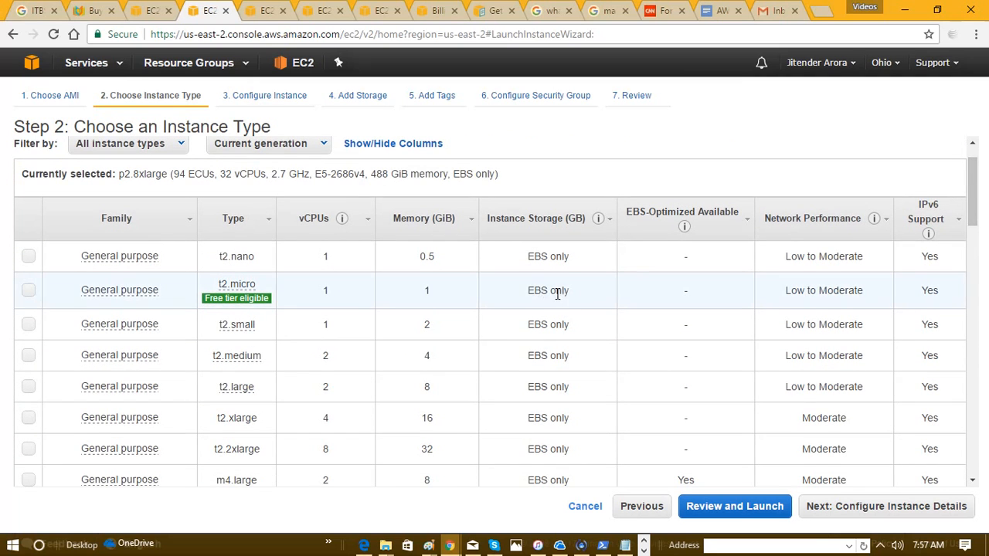
left_click_drag(973, 221, 974, 397)
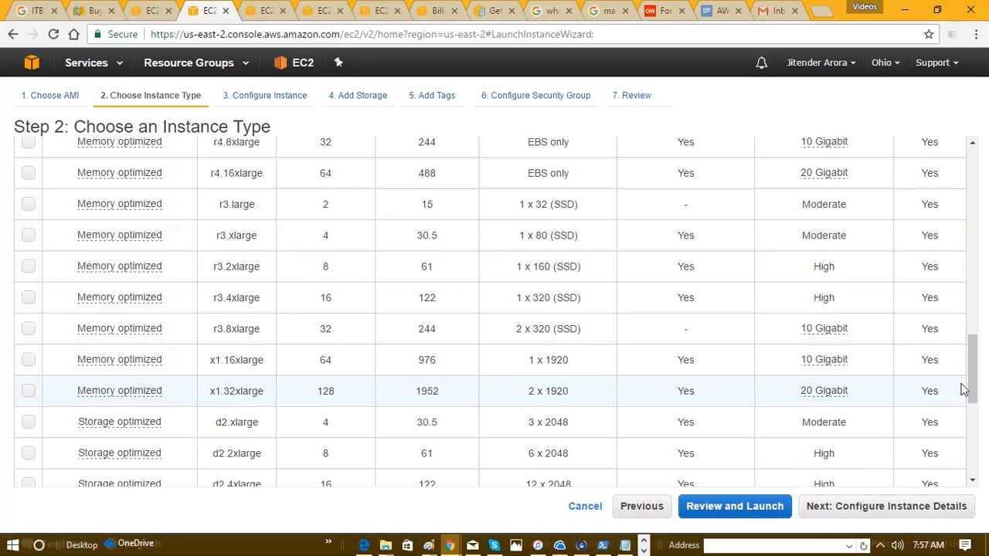
left_click_drag(975, 394, 949, 179)
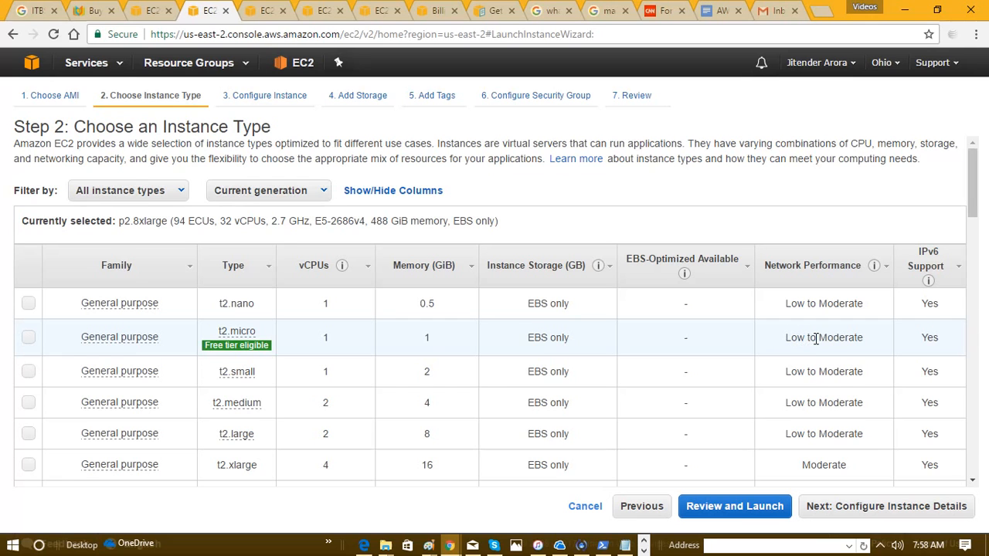
left_click_drag(975, 217, 973, 249)
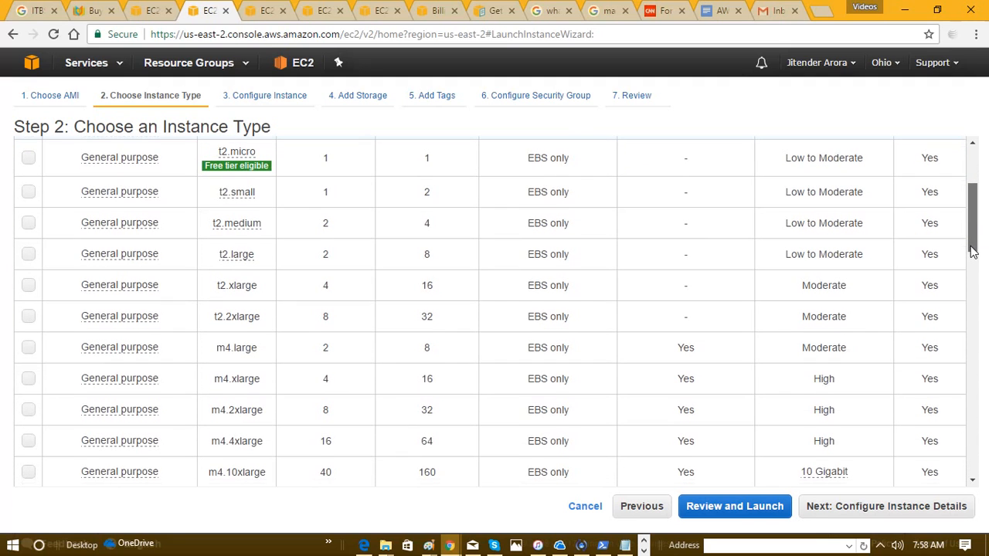
left_click_drag(972, 251, 969, 285)
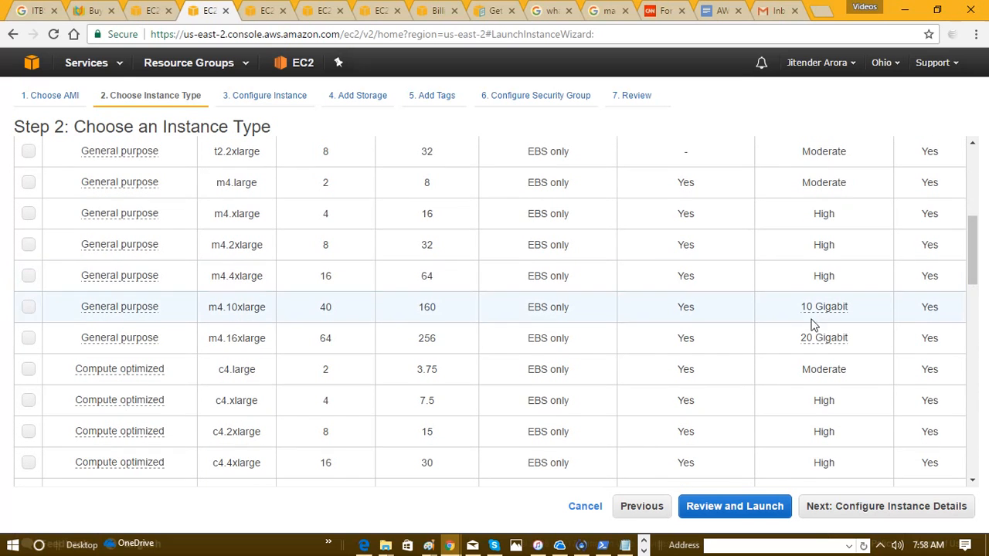
mouse_move(837, 343)
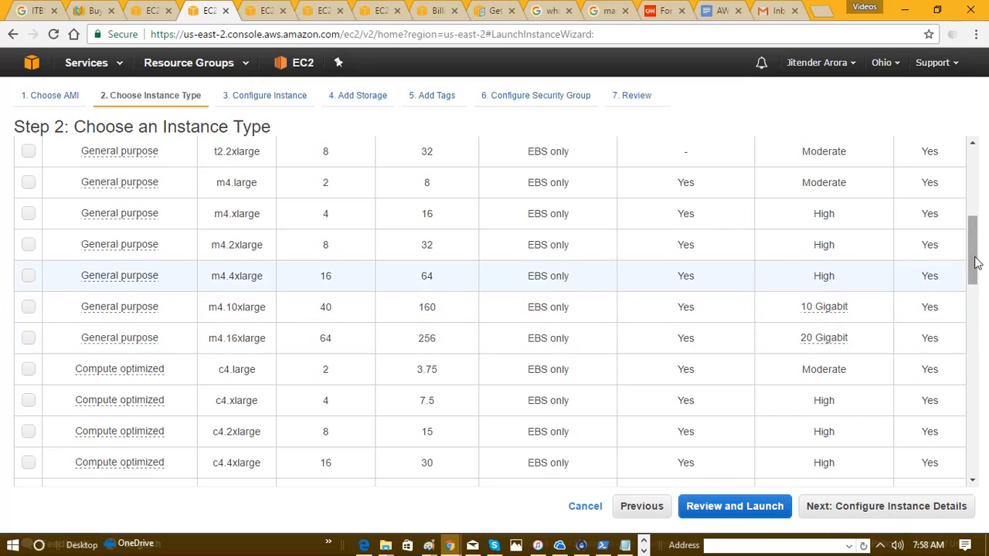
left_click_drag(972, 271, 979, 188)
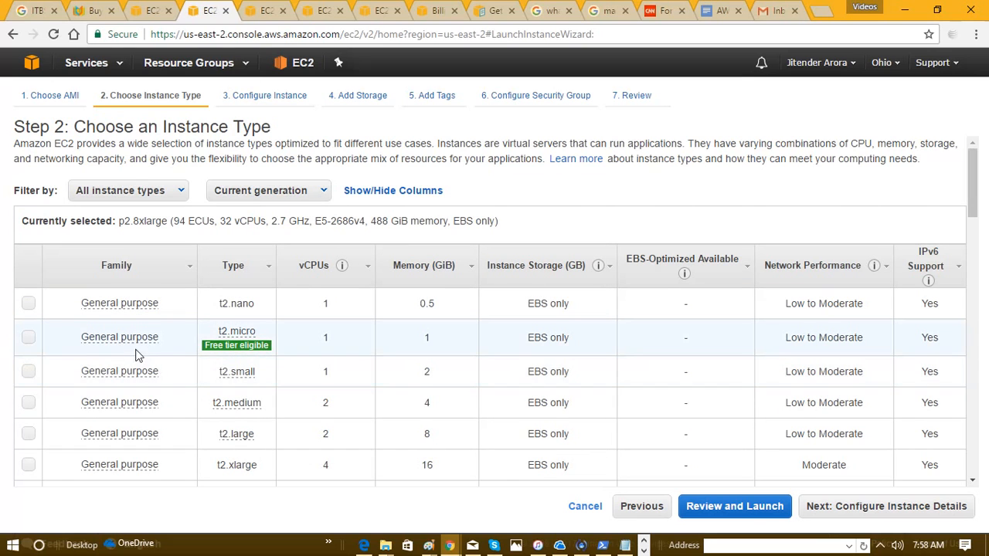
Select the free tier eligible t2.micro instance type and continue to configuring the instance details
mouse_move(218, 351)
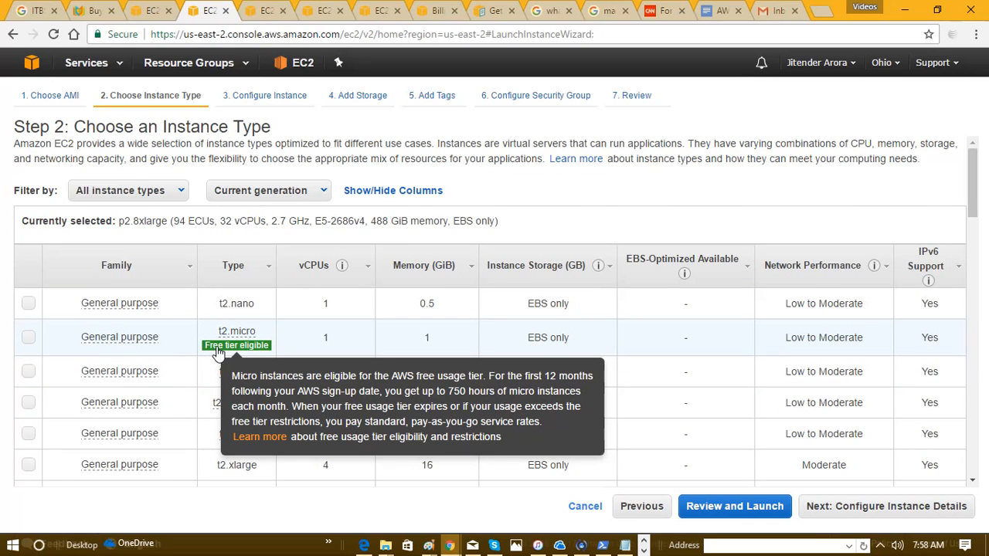
left_click(28, 339)
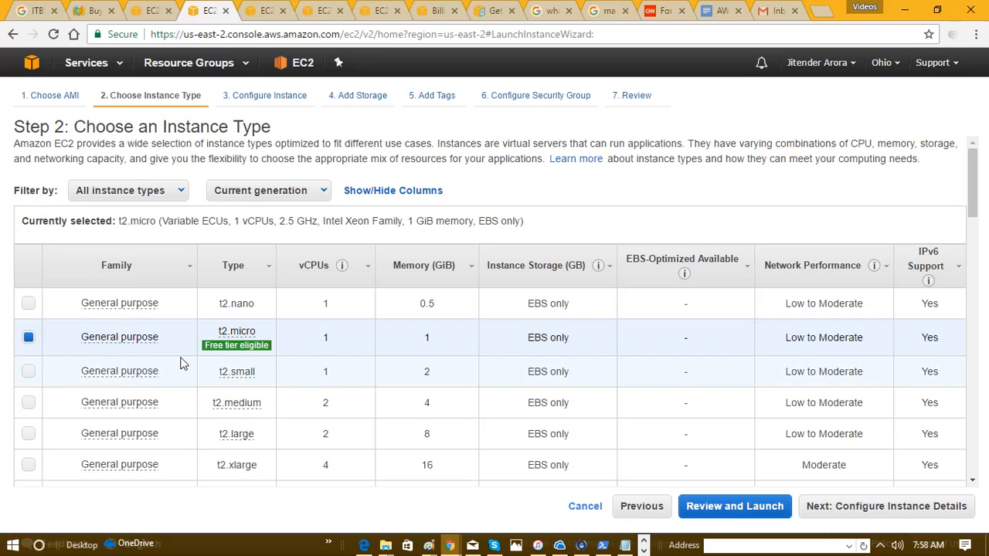
mouse_move(245, 341)
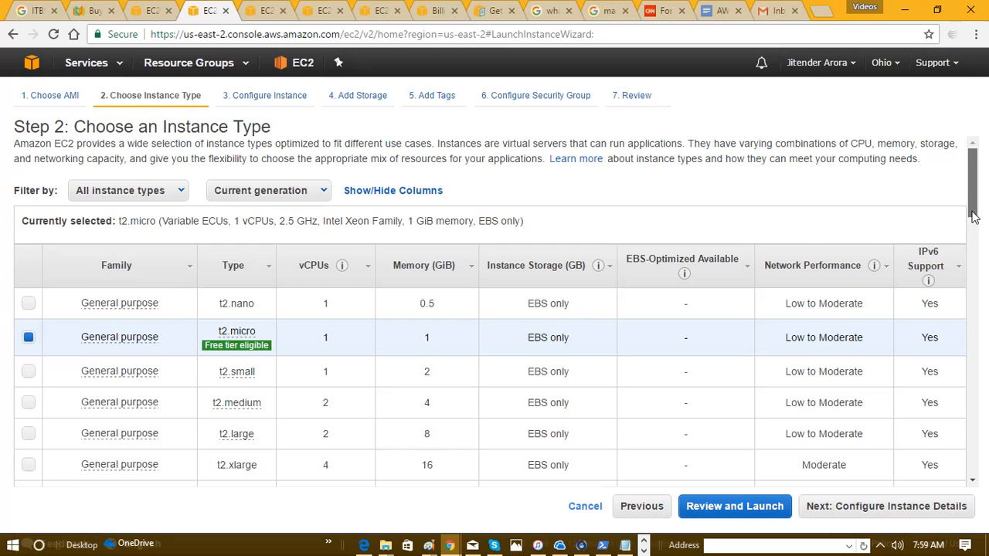
mouse_move(974, 219)
left_mouse_down()
mouse_move(964, 301)
mouse_move(975, 473)
mouse_move(971, 213)
left_mouse_up()
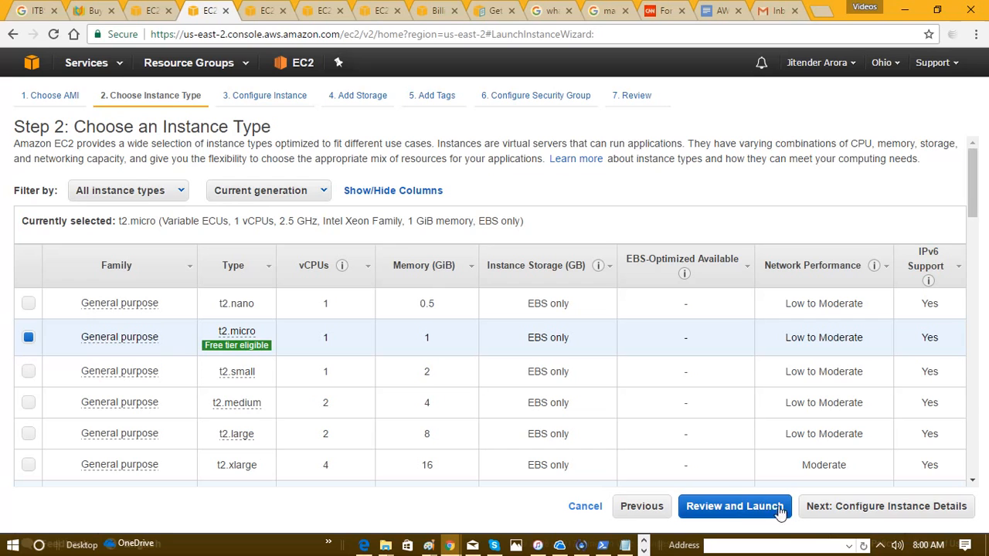
left_click(841, 509)
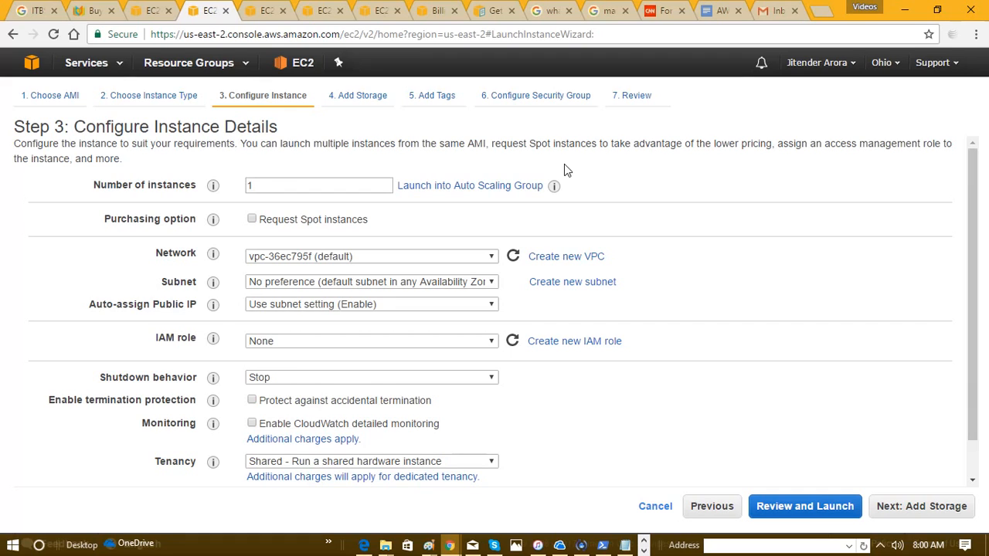
Try other values for the number of instances, including 2, and set it back to 1
double_click(314, 188)
left_click(314, 188)
type("00")
key("BackSpace")
key("BackSpace")
key("BackSpace")
type("2")
key("BackSpace")
type("2")
key("BackSpace")
type("1")
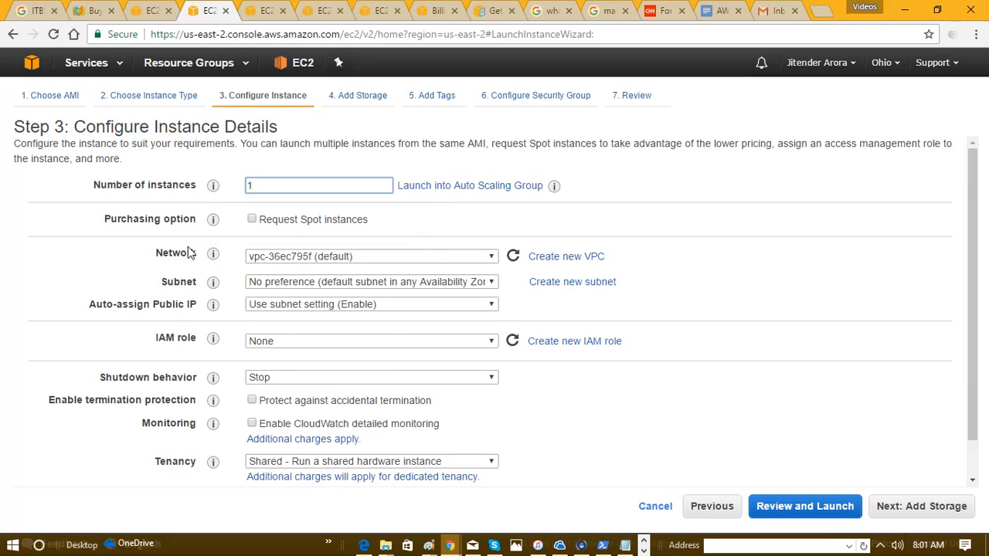
Try 10000000 as the number of instances and restore the value to 1
mouse_move(214, 192)
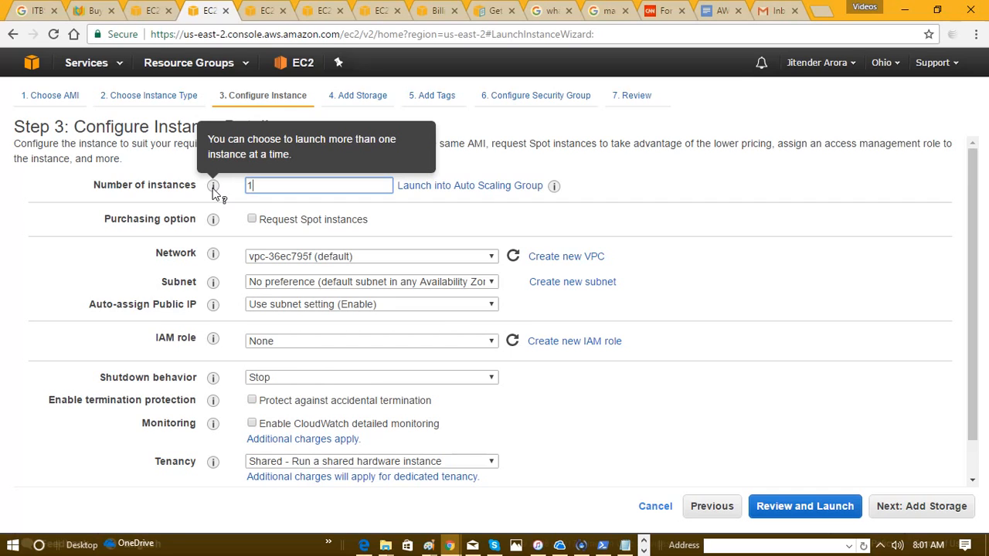
type("0000000")
key("BackSpace")
key("BackSpace")
key("BackSpace")
key("BackSpace")
key("BackSpace")
key("BackSpace")
key("BackSpace")
Check the purchasing option help and the networks available for the instance, keeping the default VPC
mouse_move(214, 223)
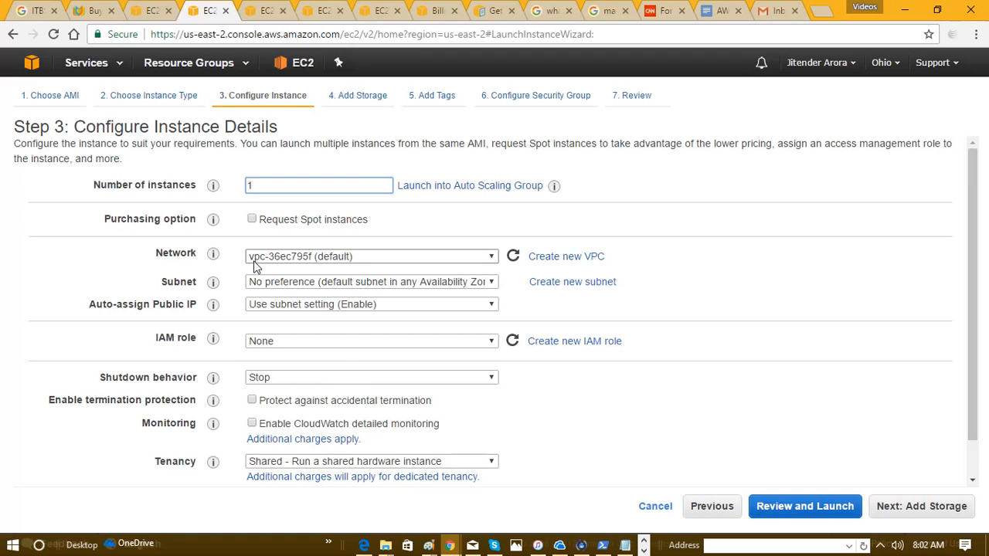
left_click(436, 265)
left_click(463, 260)
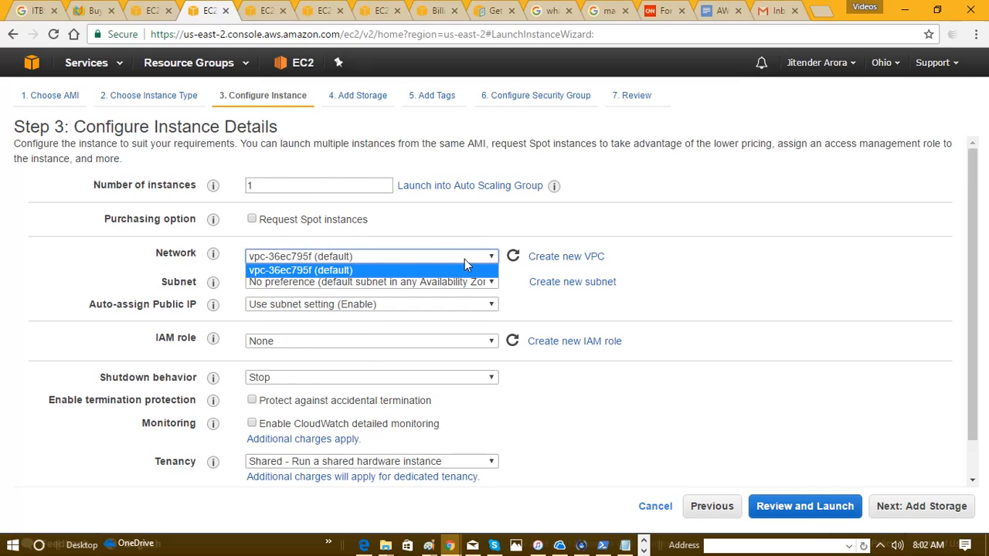
left_click(631, 255)
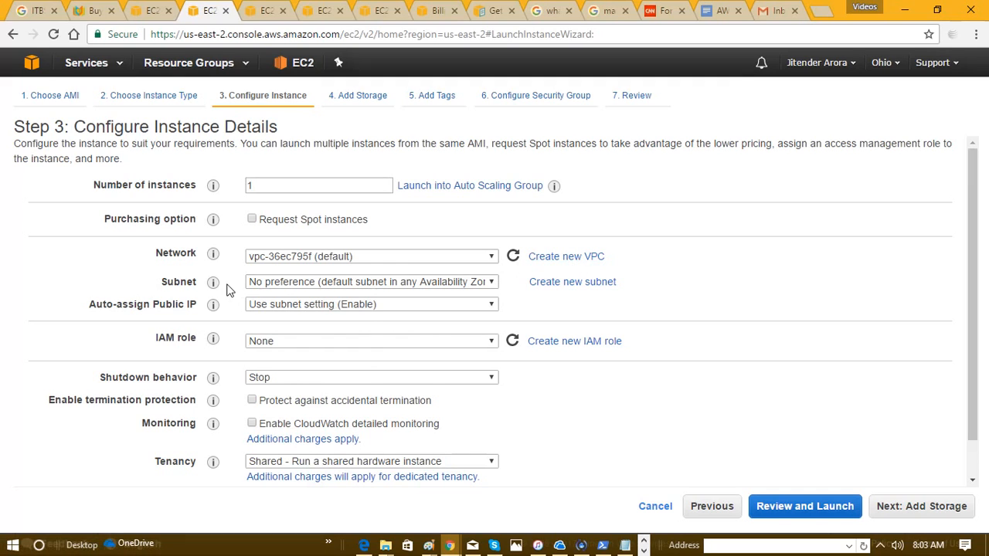
Set the instance's subnet to the default one in us-east-2a
mouse_move(213, 284)
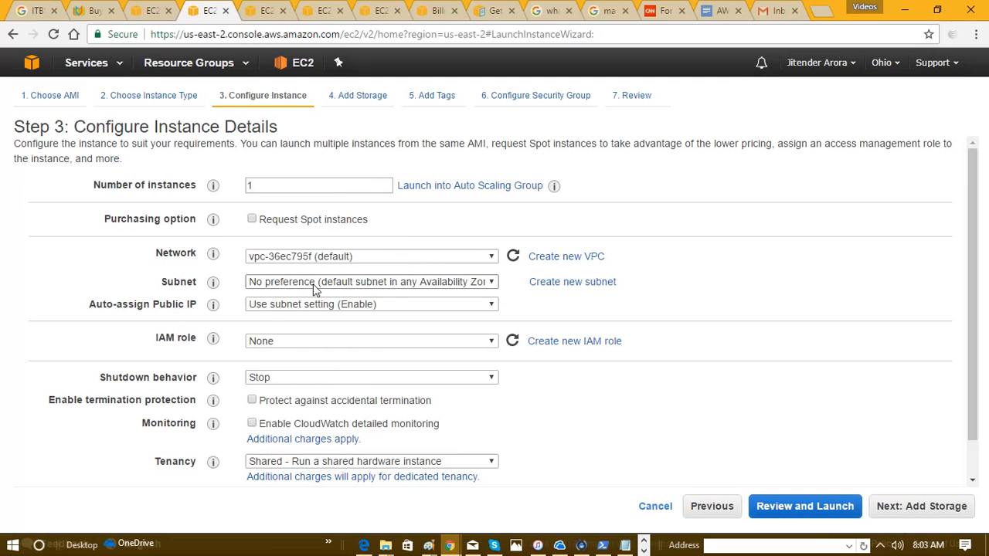
left_click(321, 286)
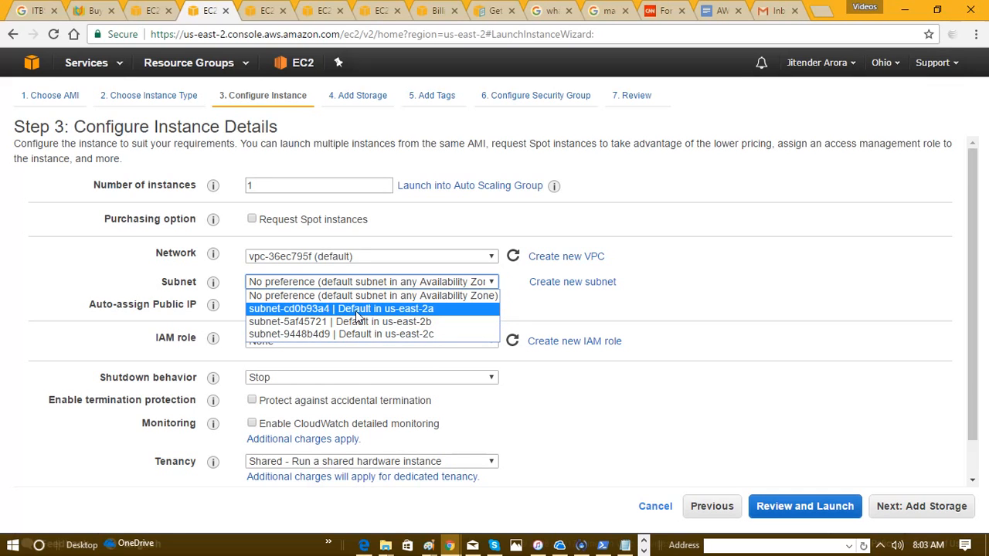
left_click(356, 309)
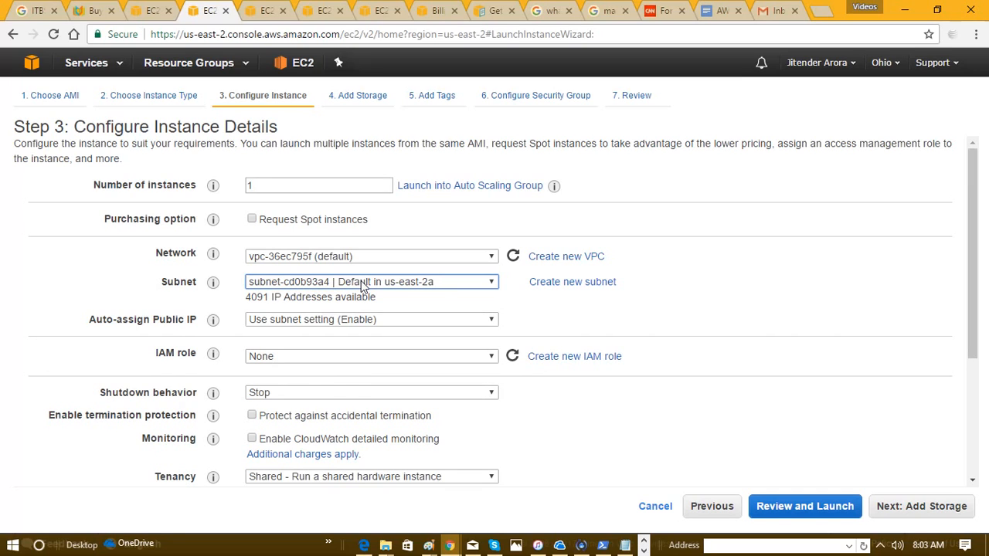
left_click(361, 282)
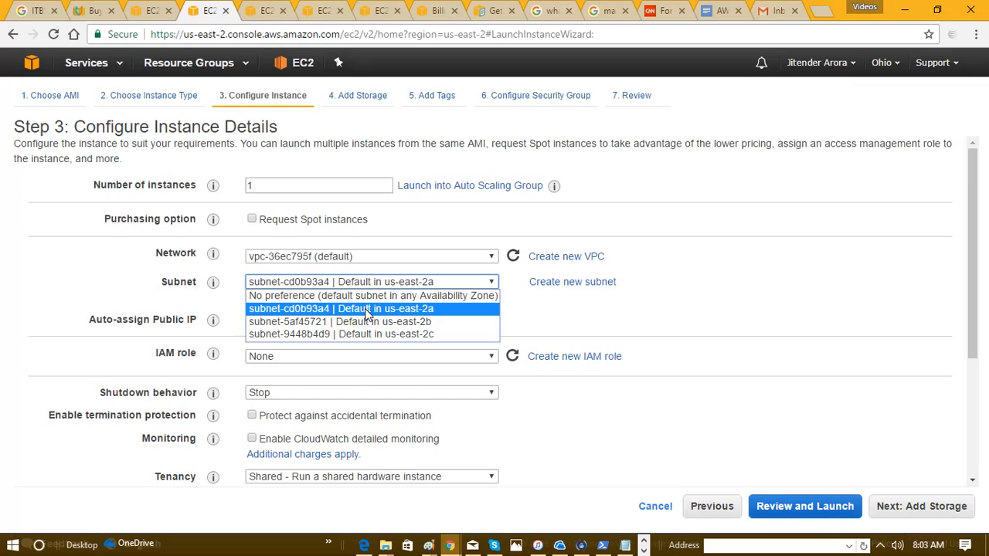
left_click(367, 310)
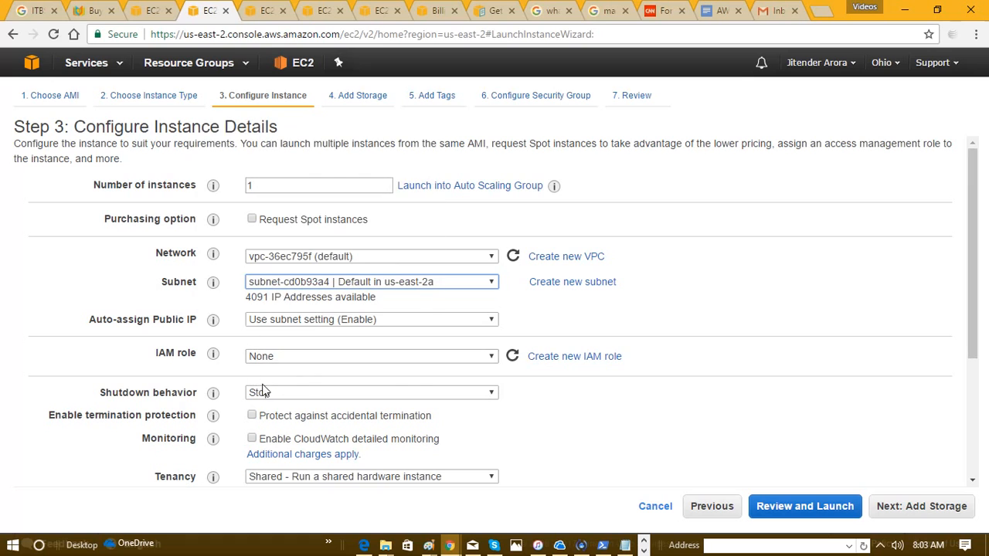
Read the help for the public IP, IAM role, shutdown behavior, monitoring and tenancy settings
mouse_move(214, 323)
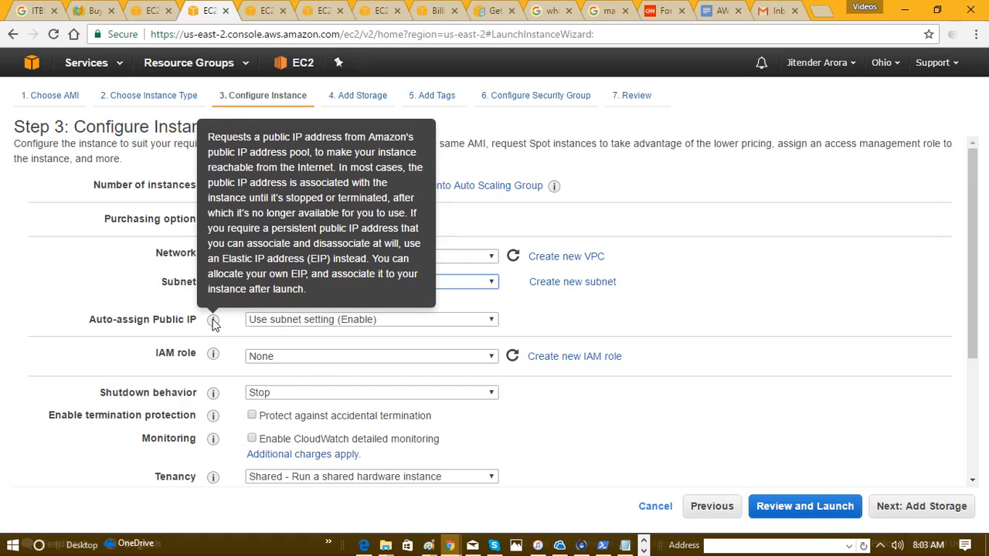
mouse_move(214, 284)
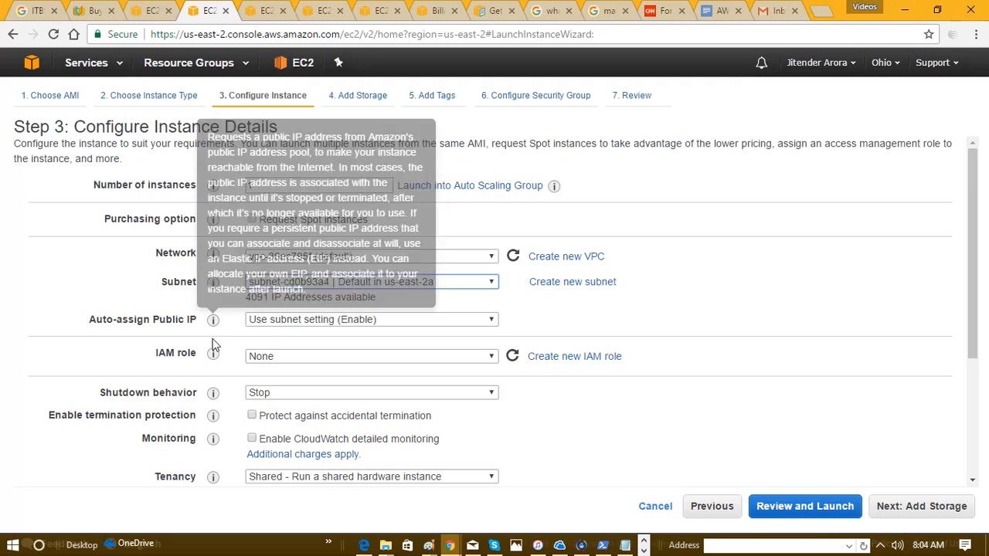
mouse_move(214, 355)
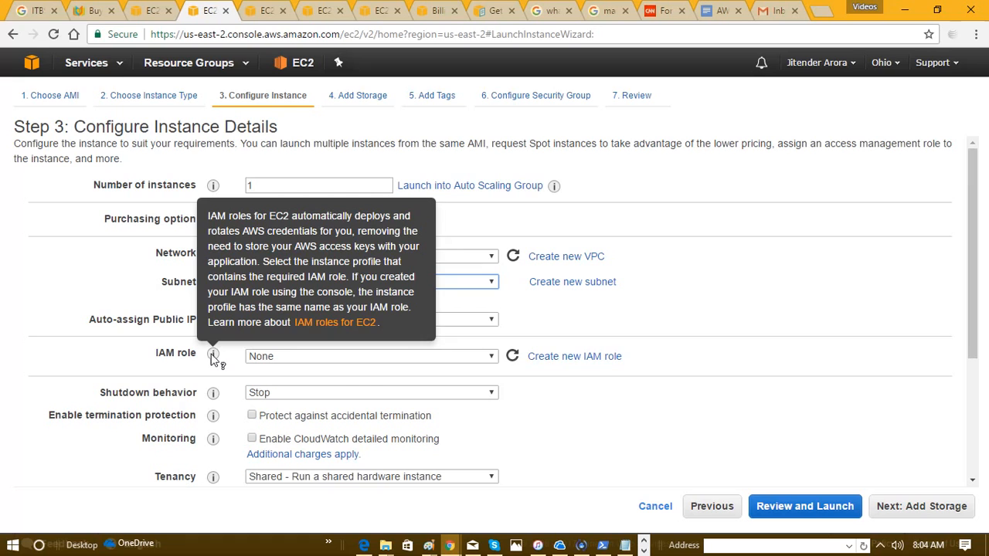
mouse_move(213, 395)
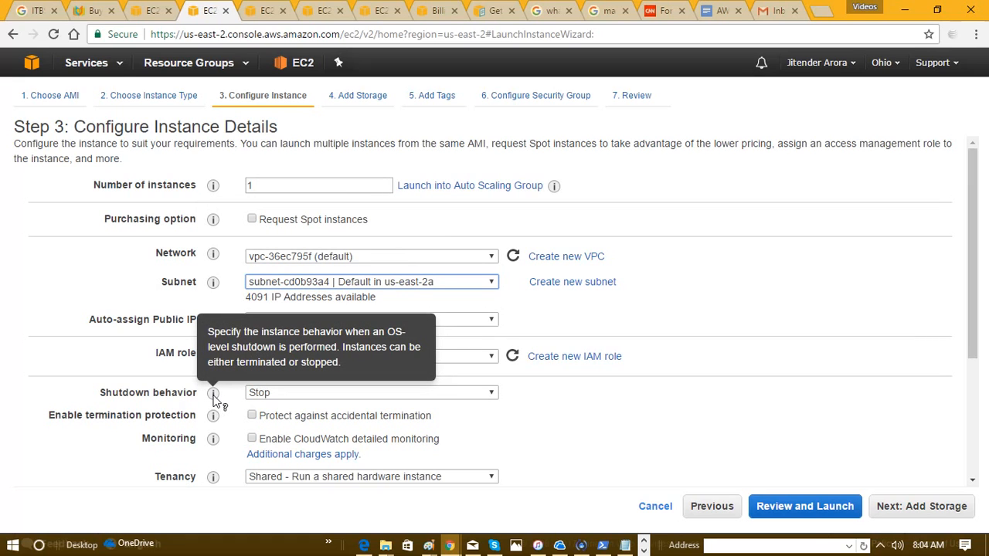
mouse_move(213, 438)
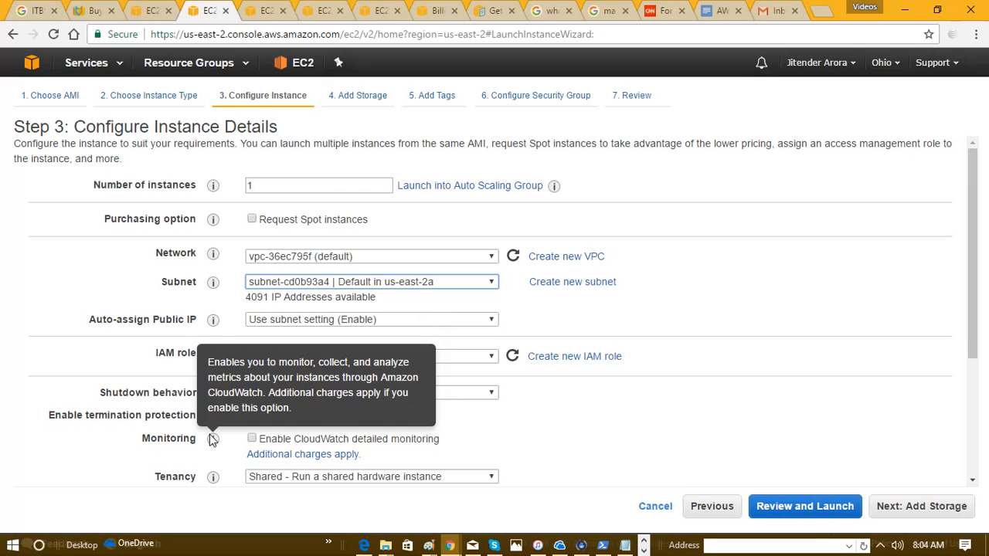
mouse_move(213, 478)
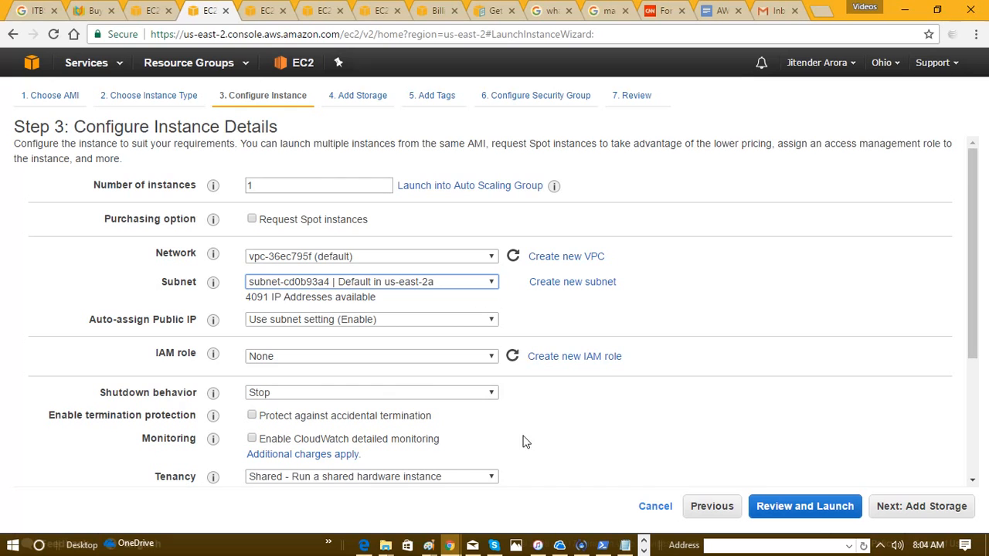
Choose "Shared - Run a shared hardware instance" as the instance's tenancy
left_click_drag(973, 318, 971, 343)
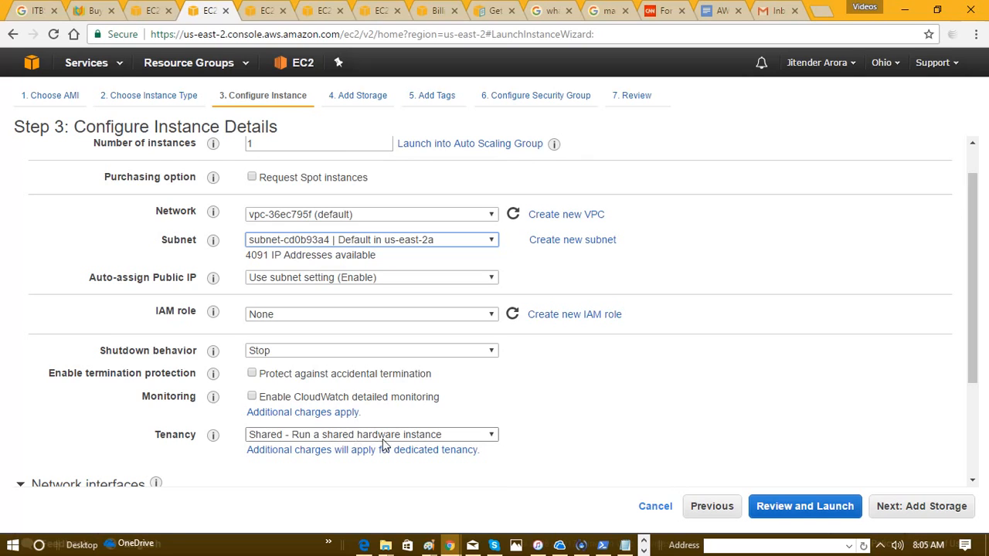
left_click(407, 438)
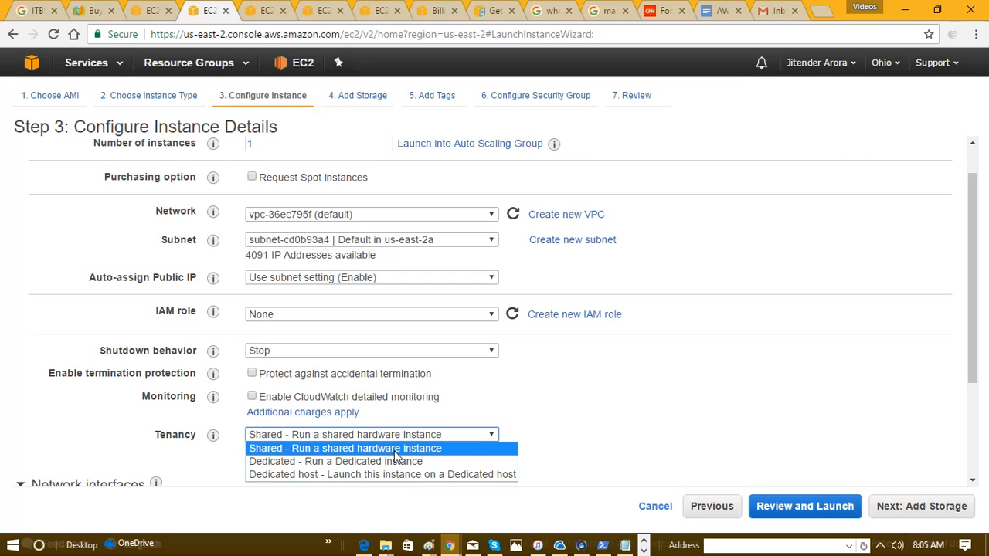
left_click(394, 454)
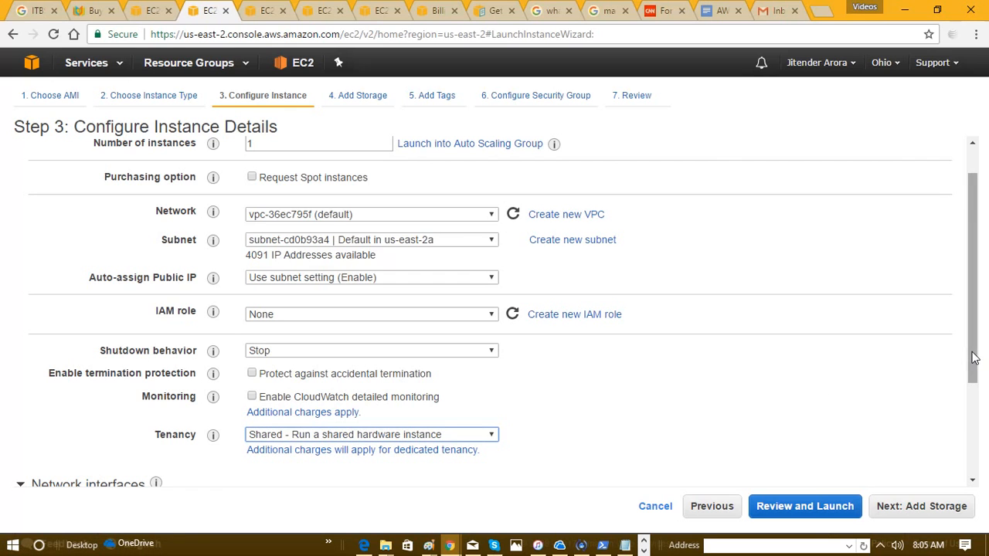
Review the network interfaces and remaining instance details, and continue to adding storage
left_click_drag(974, 358, 966, 384)
left_click_drag(970, 413, 972, 430)
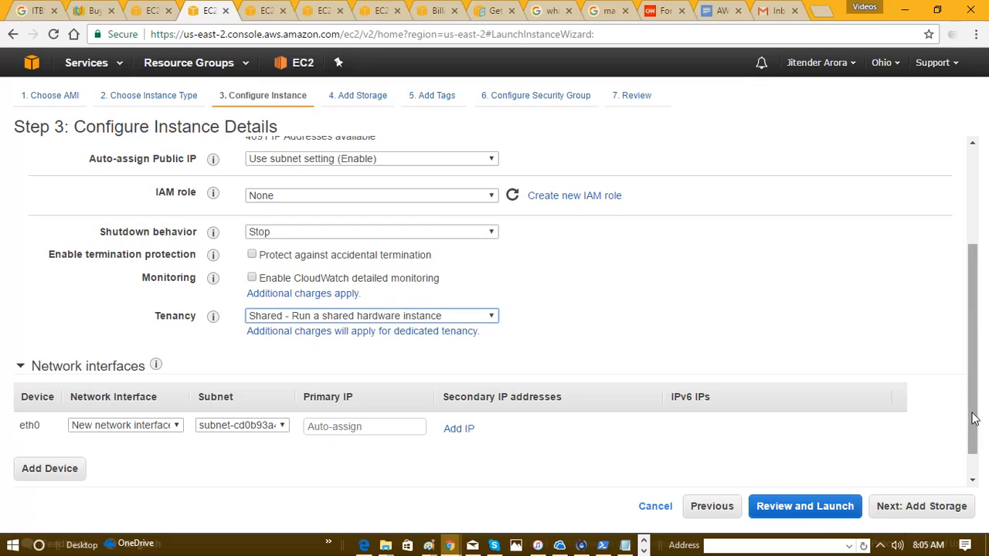
left_click_drag(973, 415, 974, 273)
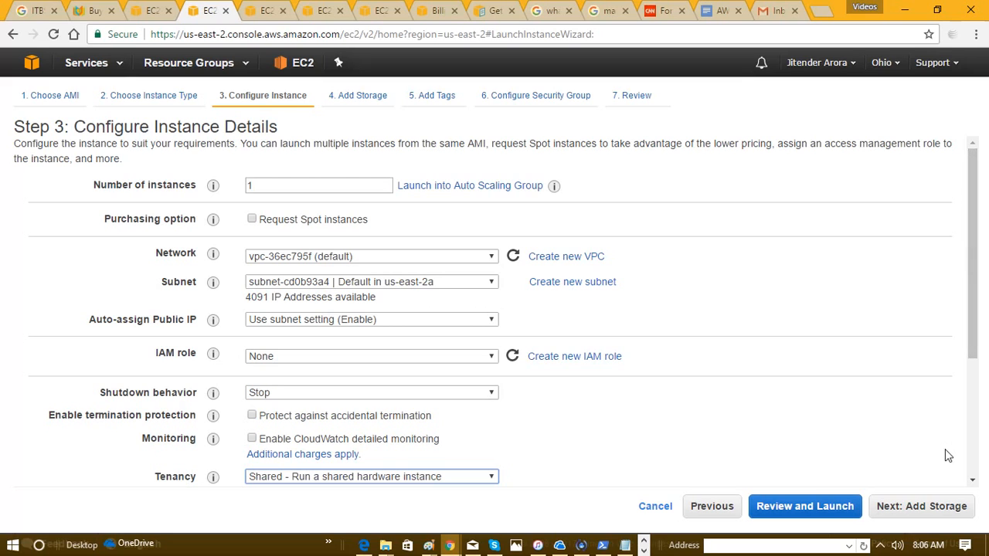
left_click(925, 509)
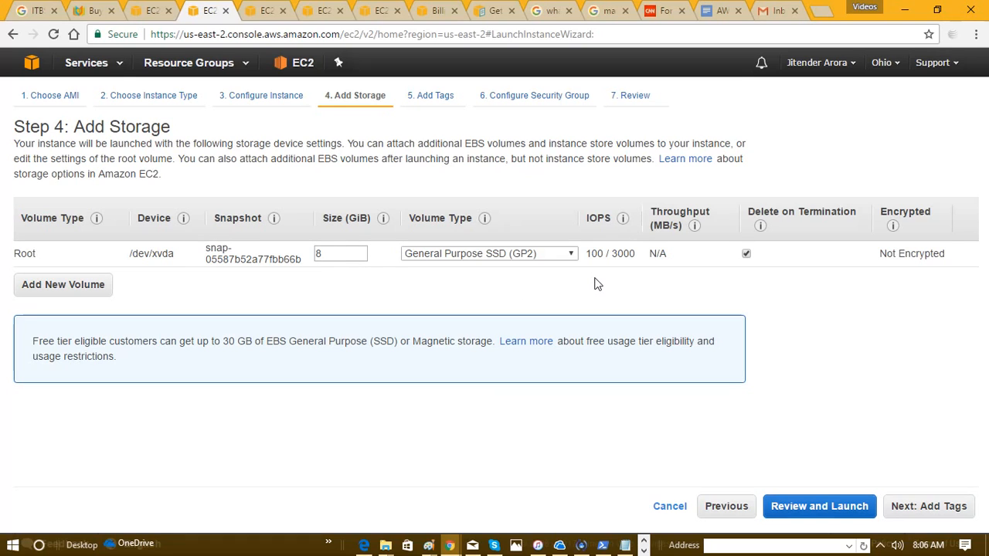
Review the root volume's IOPS and snapshot, keep the default storage, and continue without tags to configuring the security group
mouse_move(600, 248)
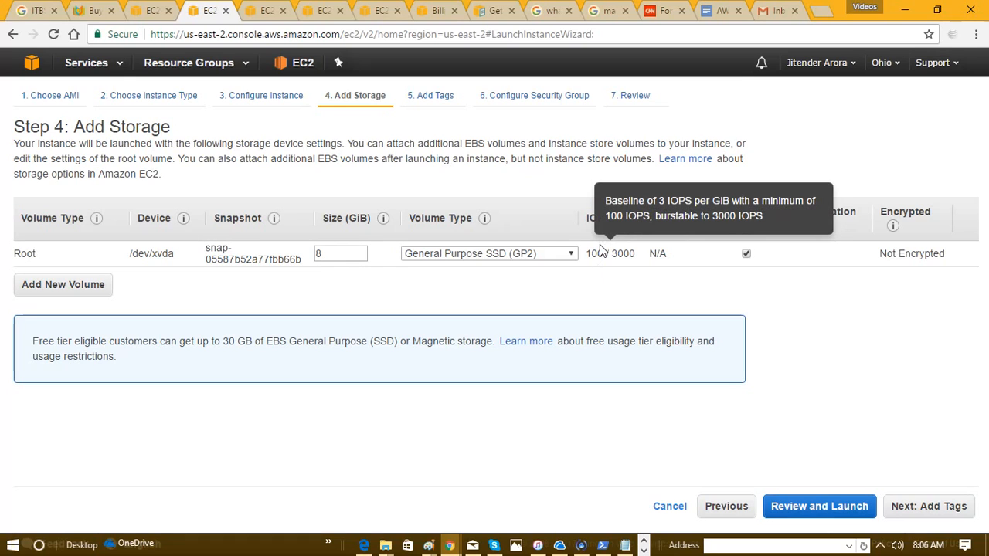
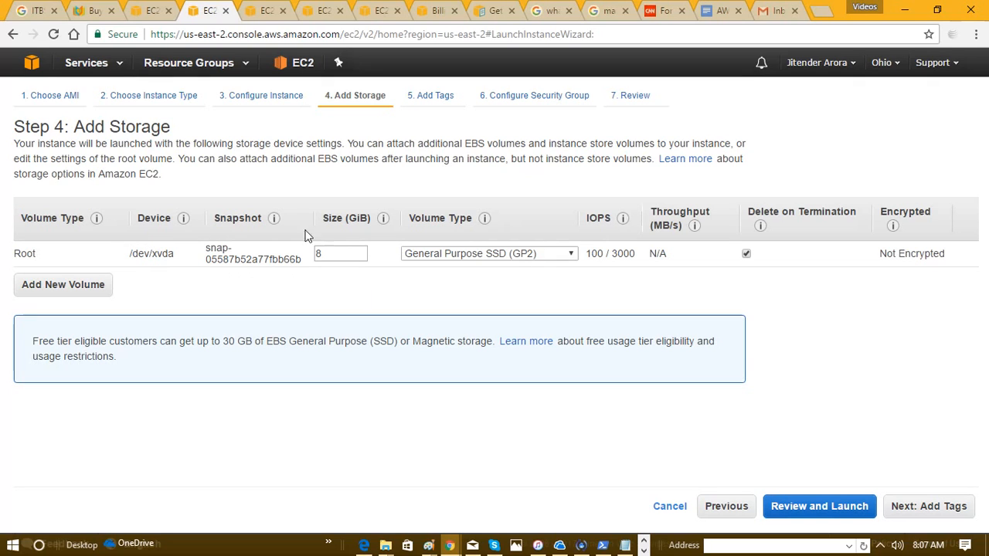
mouse_move(273, 220)
left_click(934, 522)
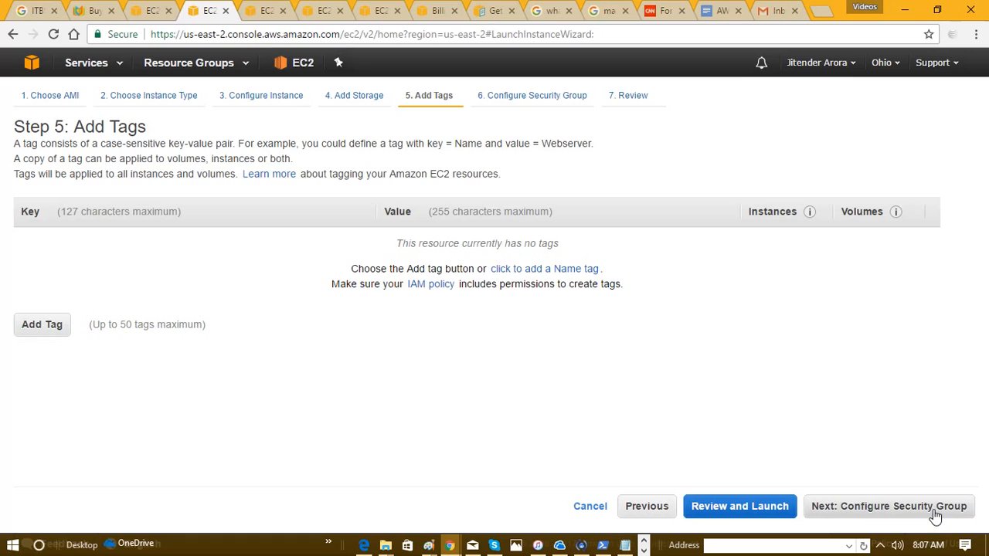
left_click(934, 515)
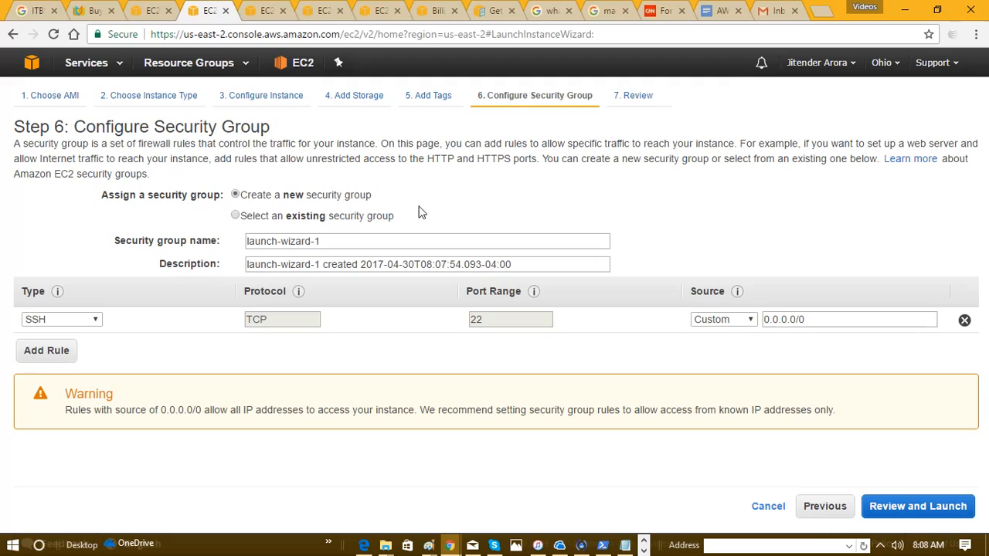
Name the new security group MY_SEC_GRP_OH_01
double_click(405, 243)
key("ctrl+a")
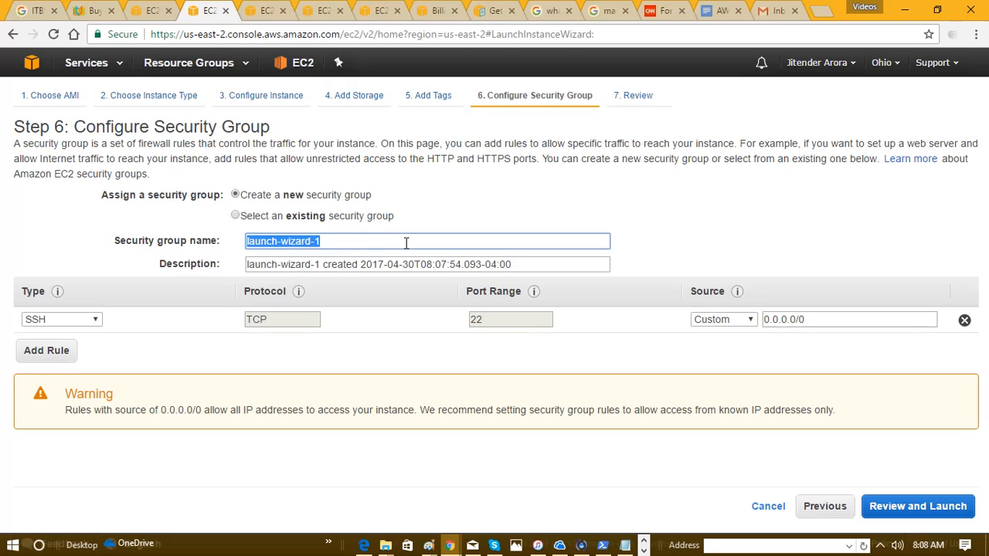
type("MY")
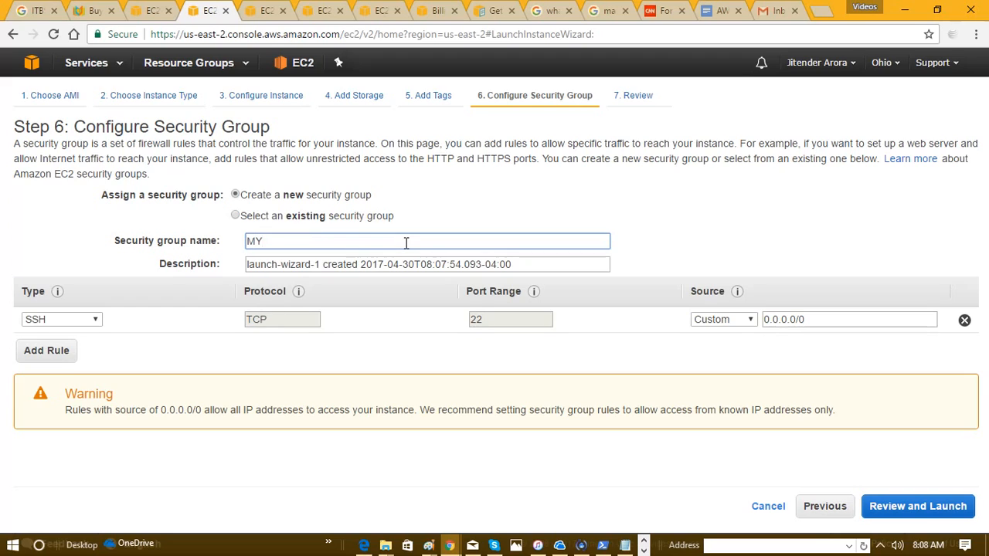
type("_SEC_GRP_OH_01")
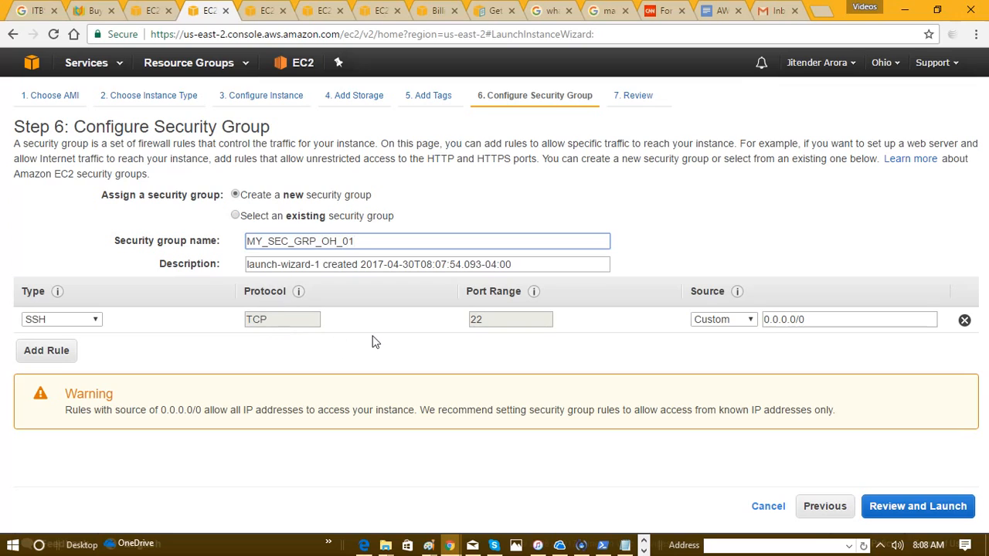
Set the source of the SSH rule to Anywhere after reviewing the other source options
left_click(739, 320)
left_click(737, 347)
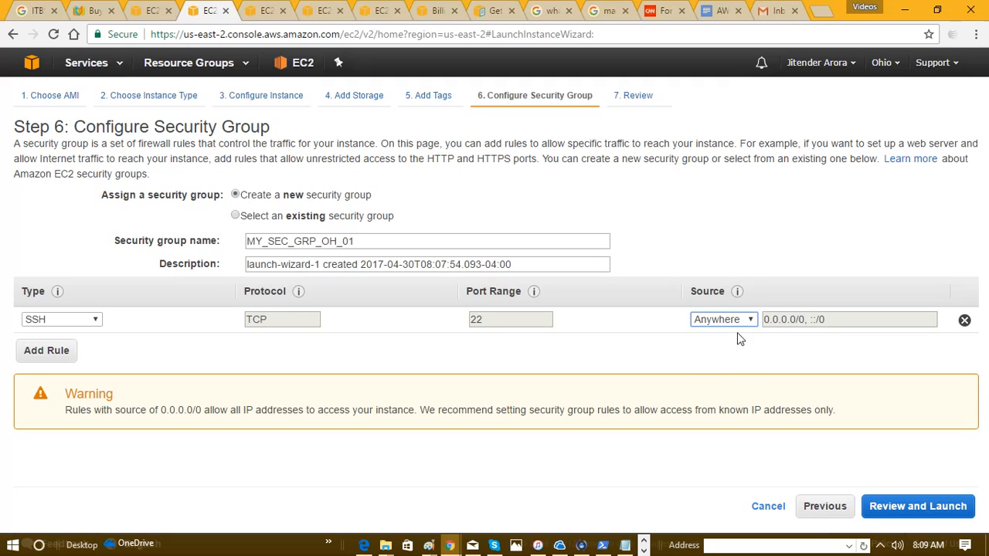
left_click(738, 323)
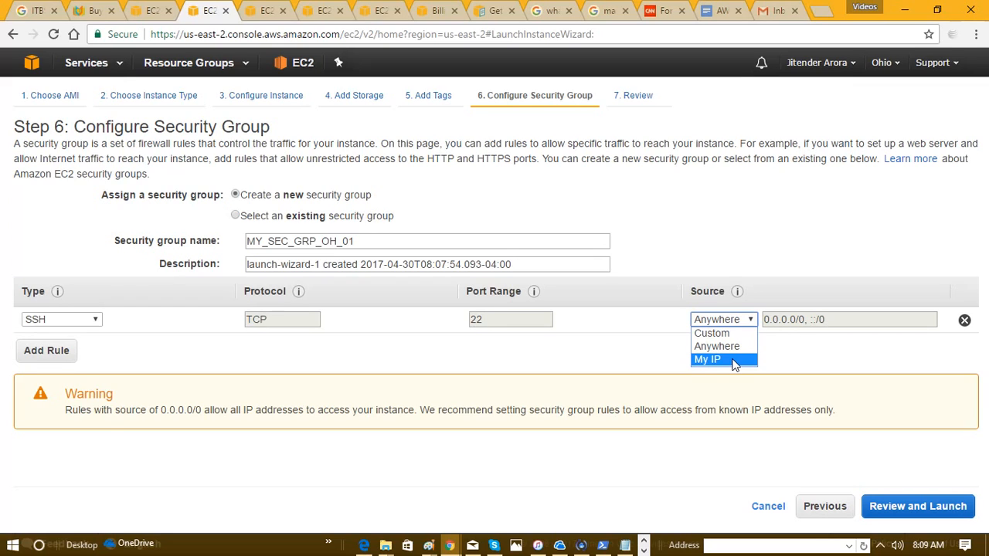
left_click(732, 347)
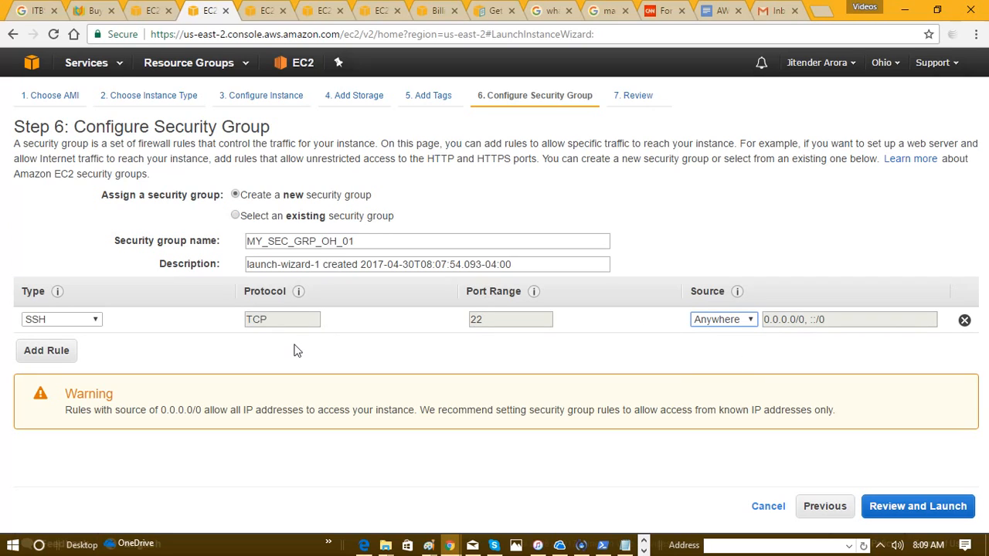
Add a second security group rule of type HTTP
left_click(46, 352)
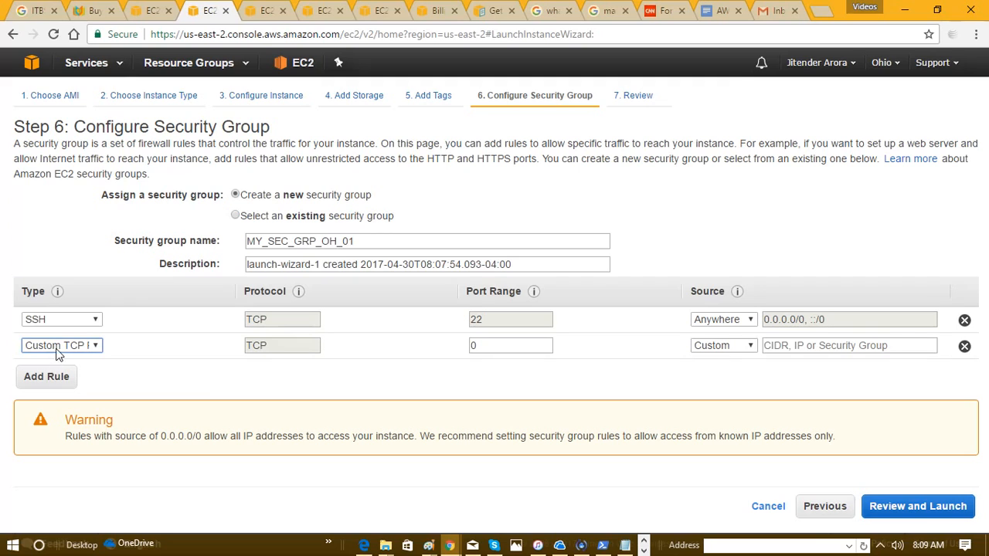
left_click(66, 348)
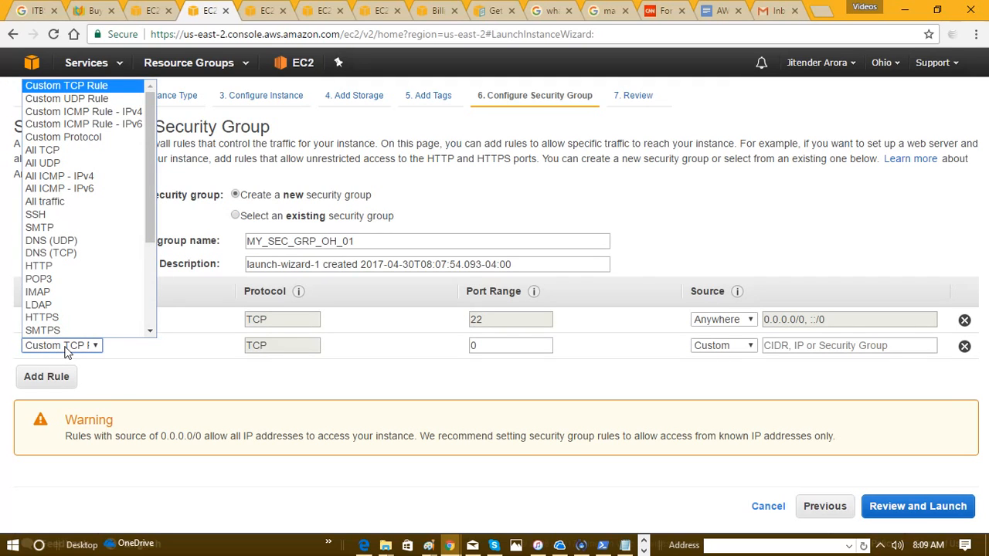
left_click(67, 266)
left_click(69, 349)
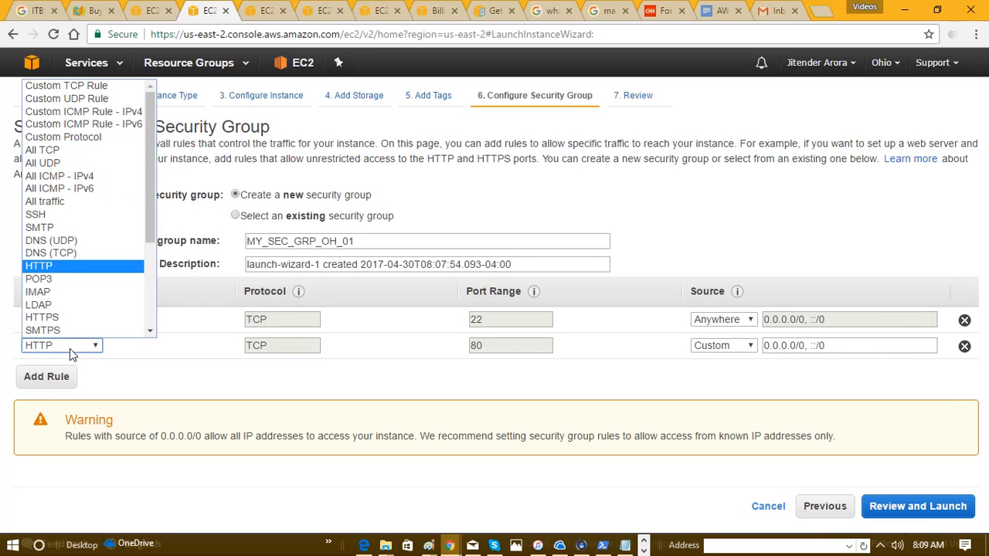
left_click(70, 324)
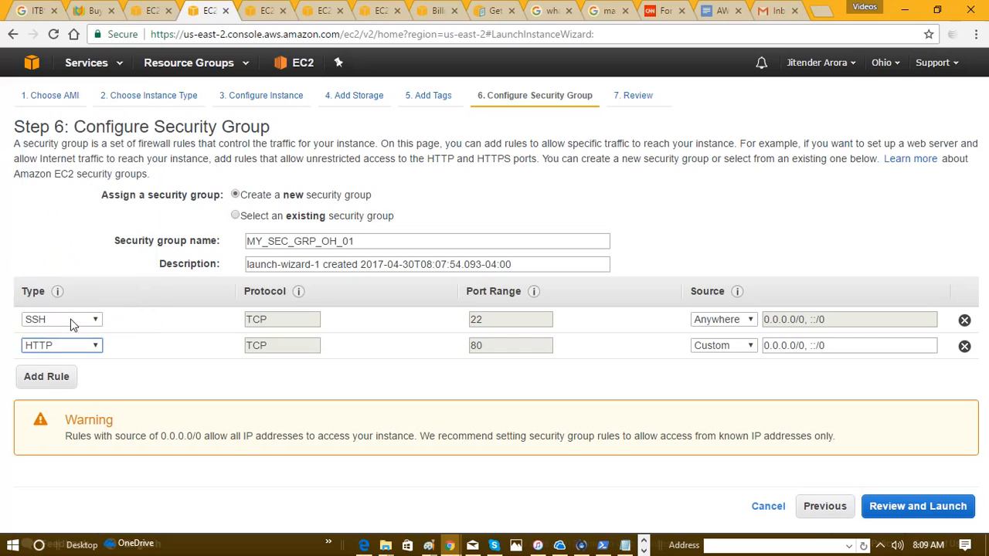
Change the second security group rule's type to HTTPS and then to Oracle-RDS while reviewing the available rule types
left_click(70, 345)
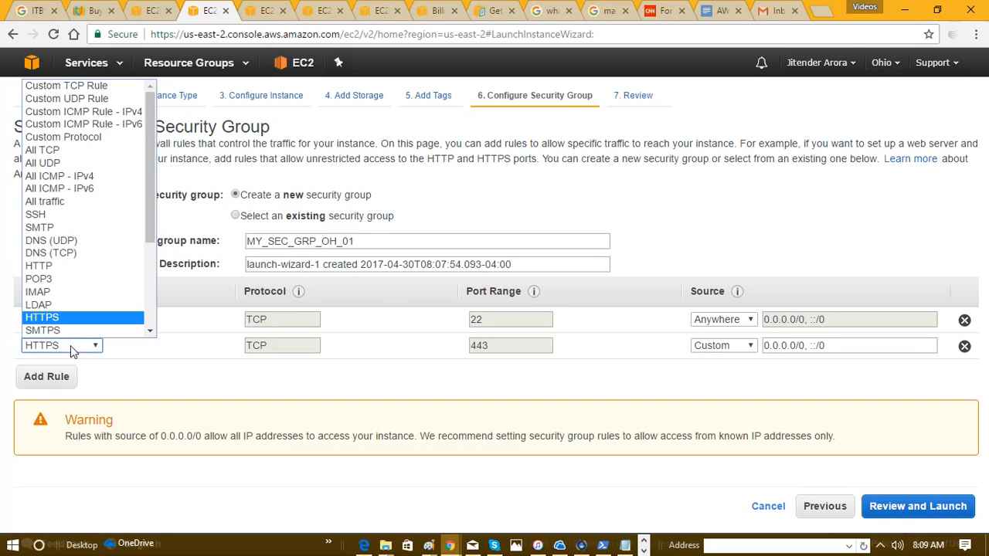
left_click(149, 325)
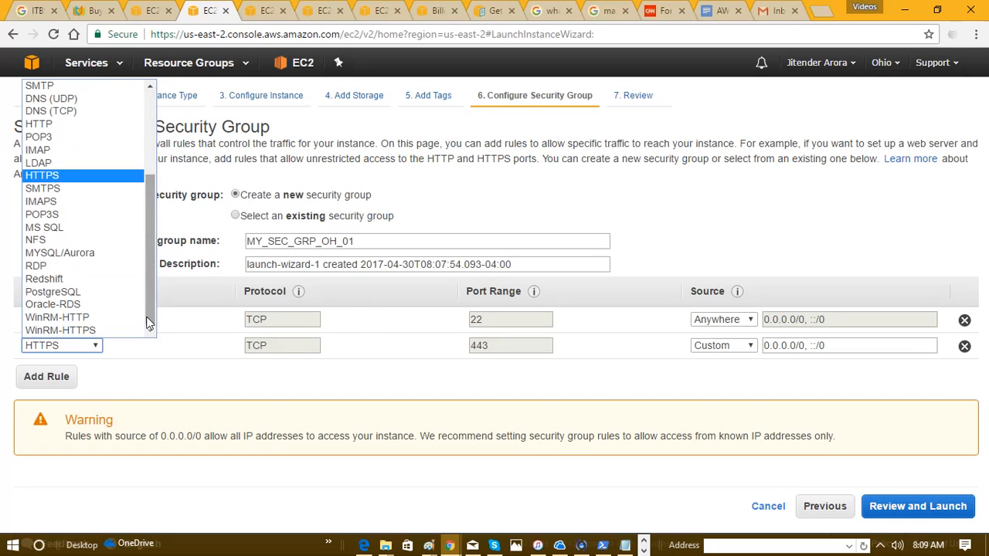
left_click(91, 307)
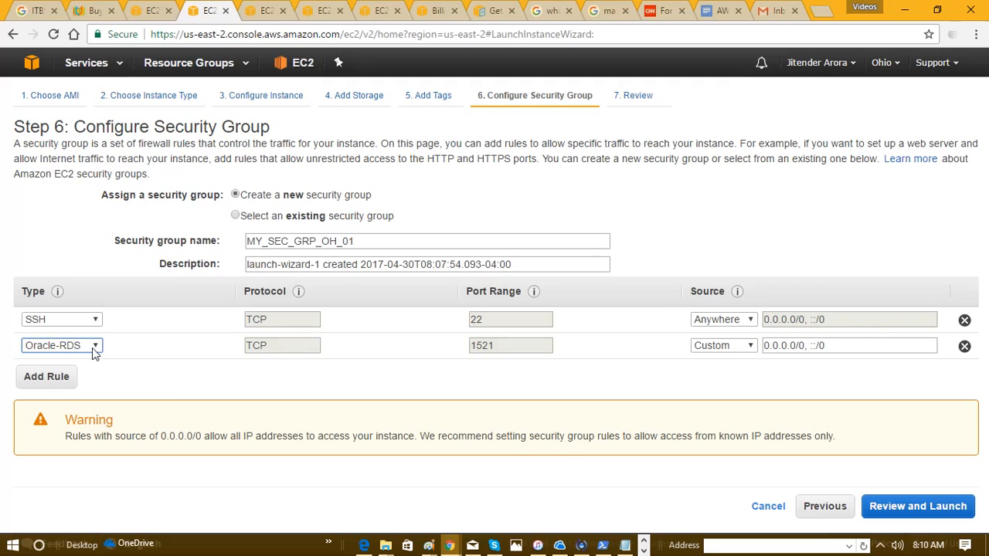
left_click(92, 347)
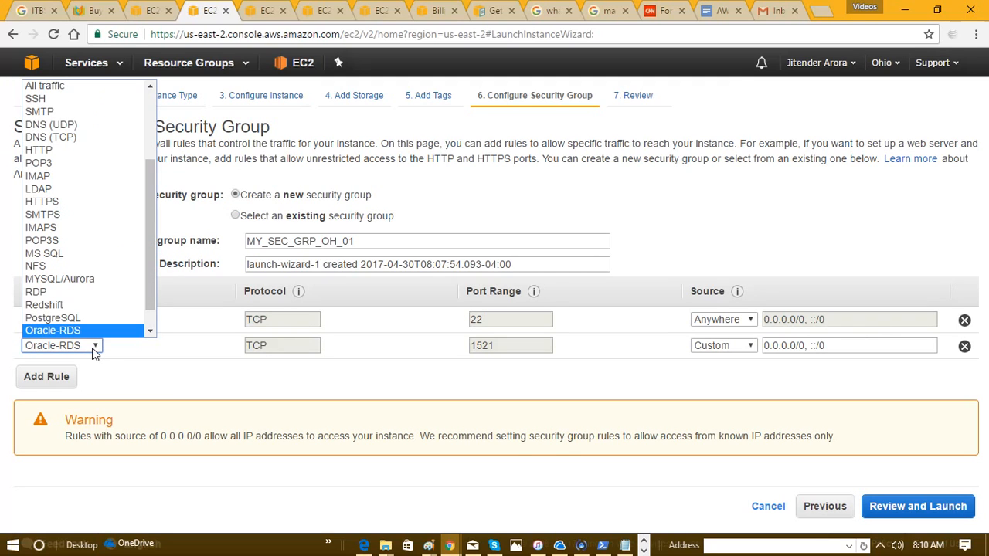
left_click(116, 376)
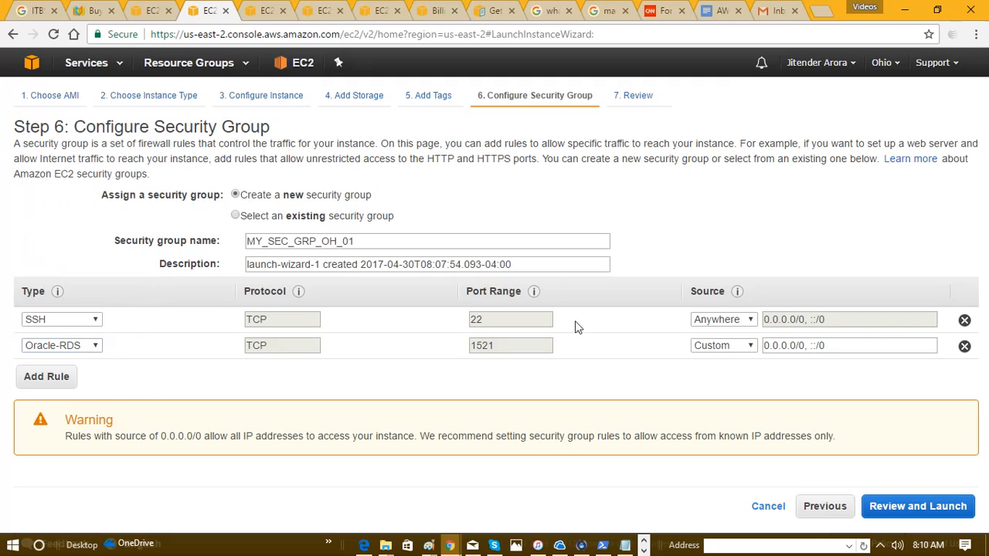
Remove the Oracle-RDS rule, keeping the SSH rule open to Anywhere, and continue to the launch review
left_click(964, 345)
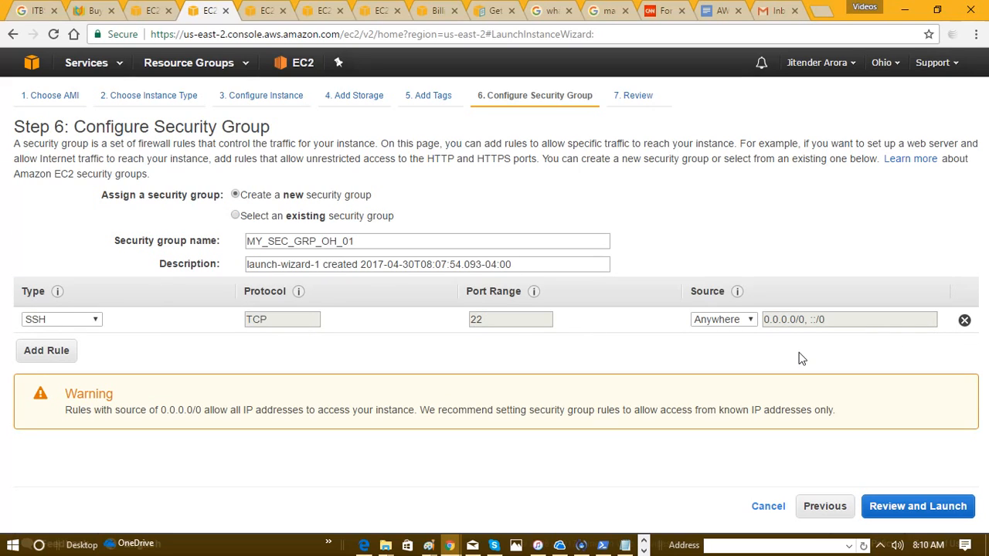
left_click(733, 330)
left_click(737, 345)
left_click(924, 509)
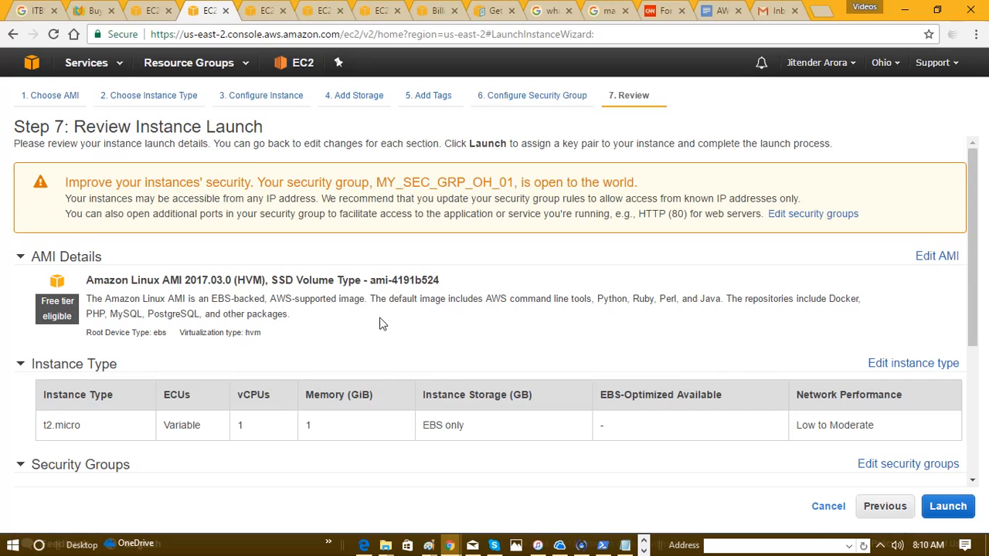
Open the AMI selection for editing from the launch review and return to the review with the same AMI
left_click(936, 258)
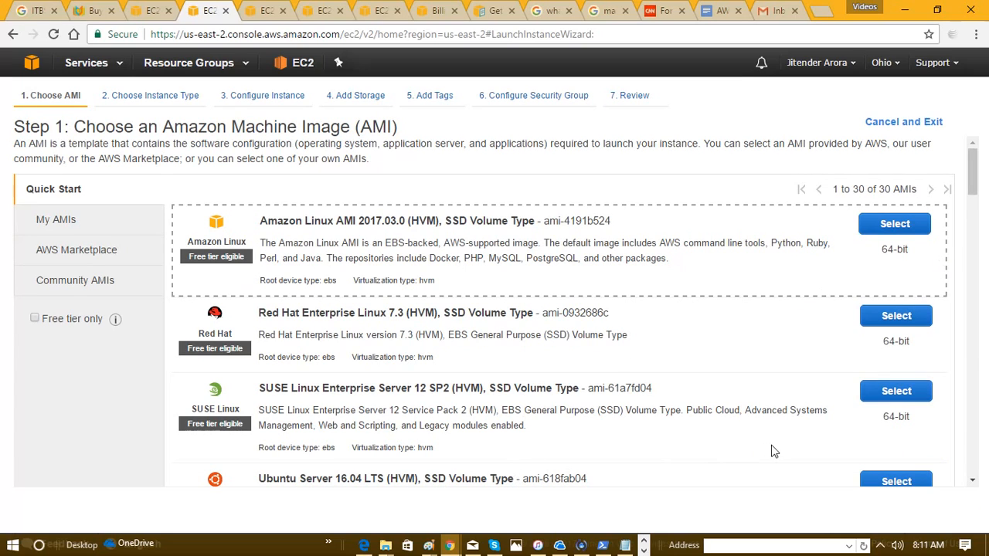
left_click(890, 125)
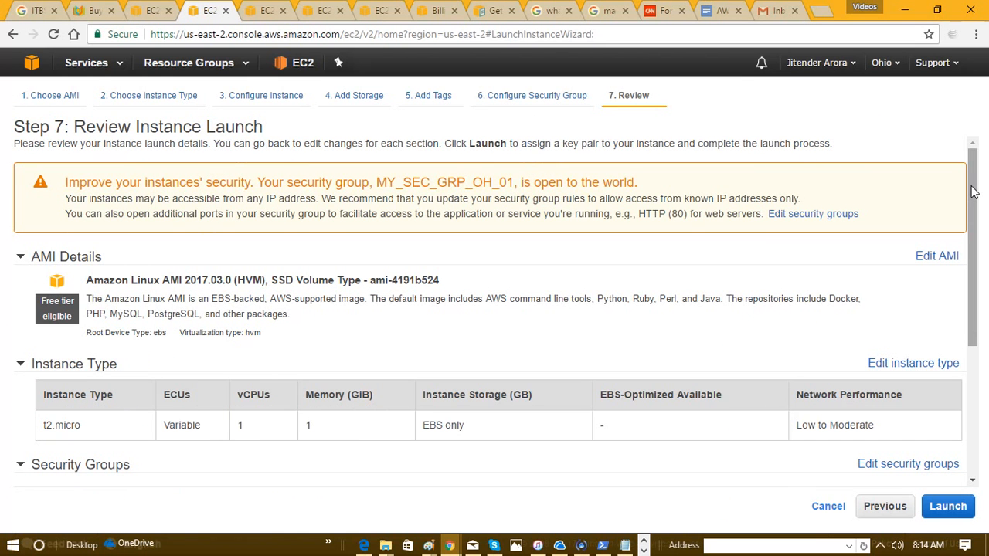
left_click(936, 256)
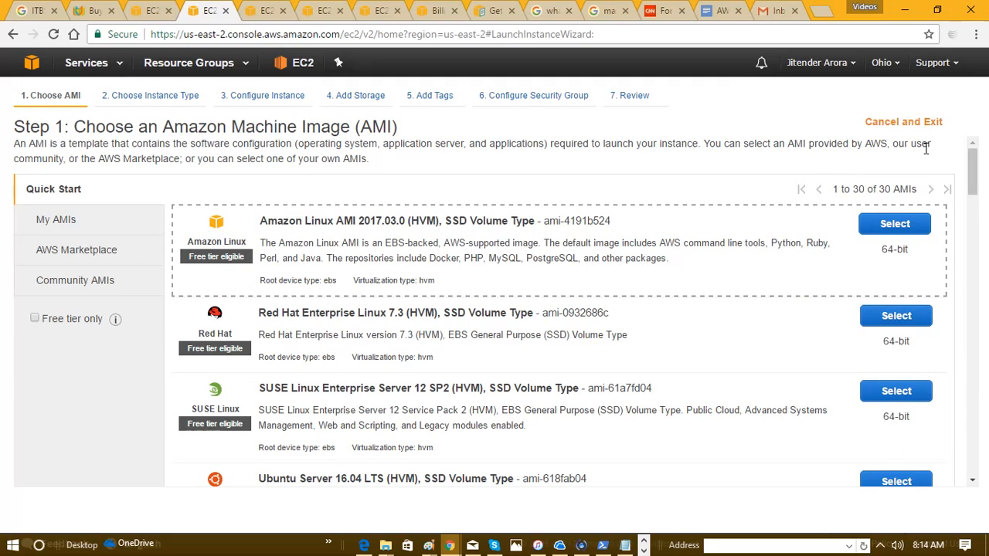
left_click(634, 96)
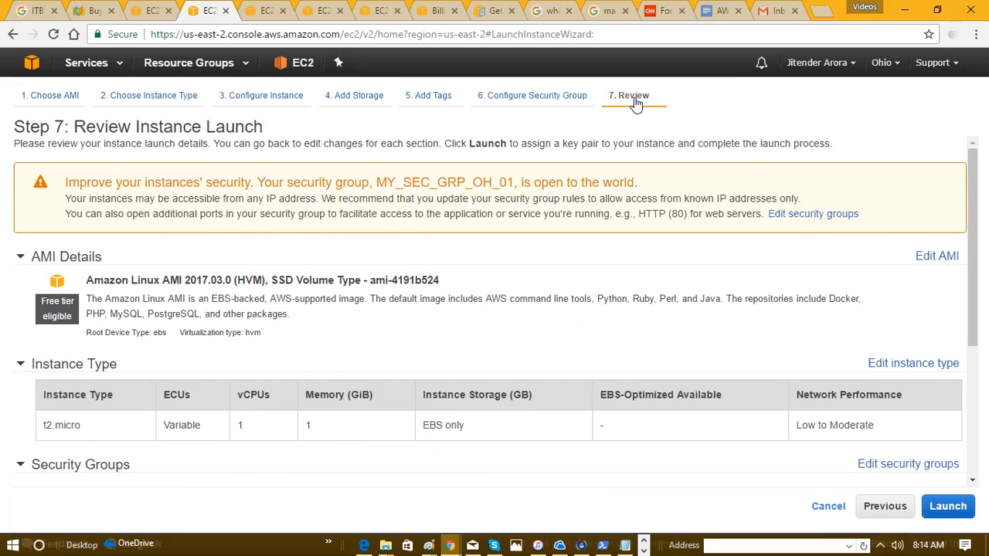
left_click(931, 259)
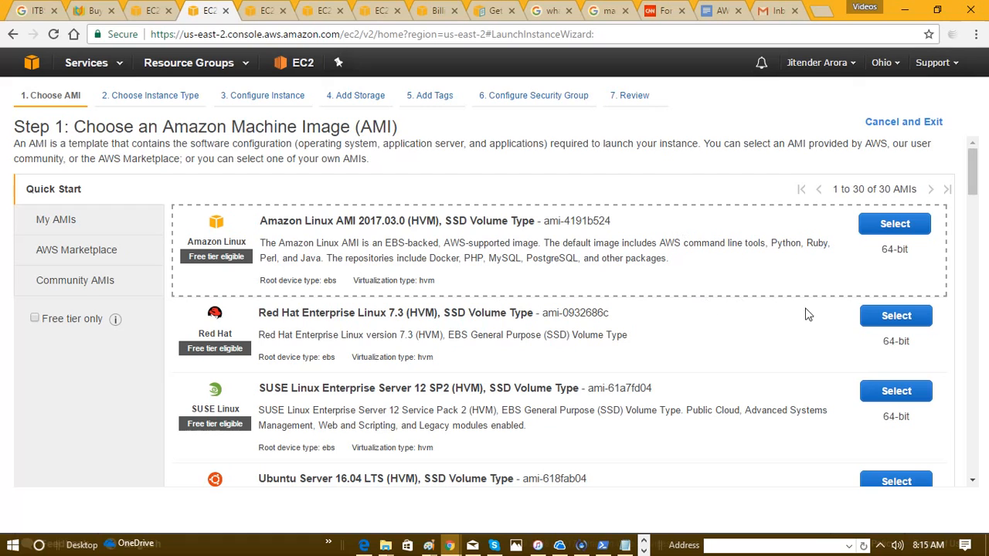
left_click(634, 96)
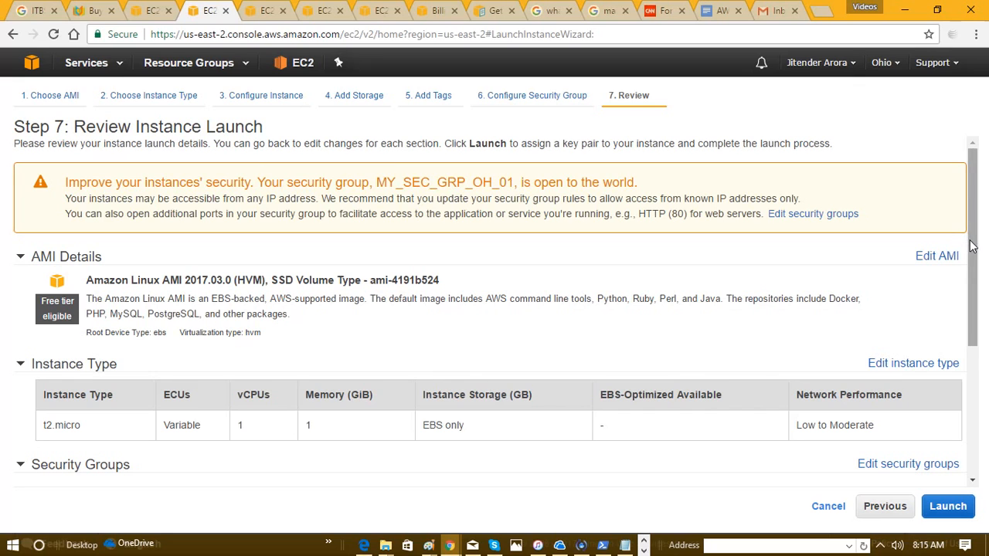
Examine the instance type, security group rules and expanded instance details in the launch review
left_click_drag(971, 246, 964, 306)
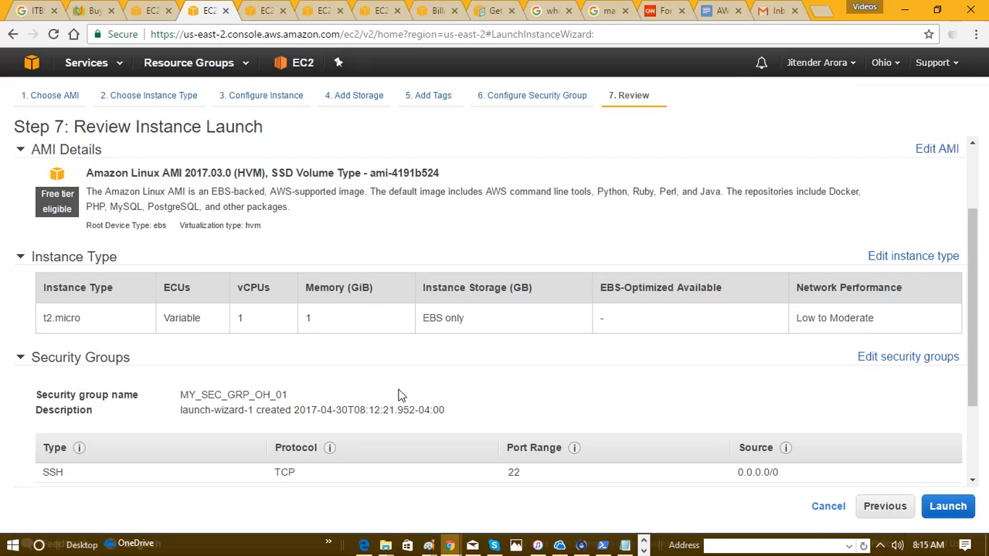
left_click_drag(975, 311, 964, 431)
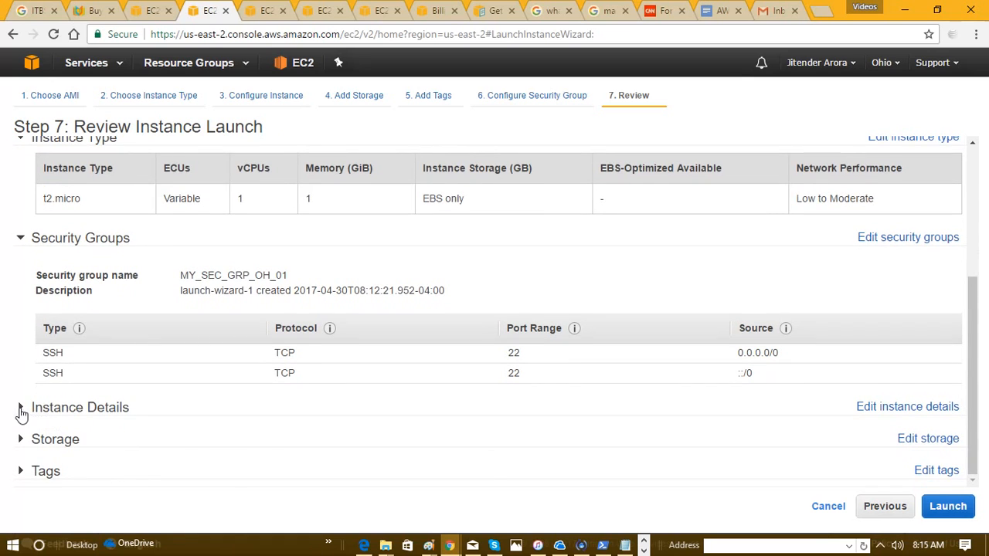
left_click(20, 412)
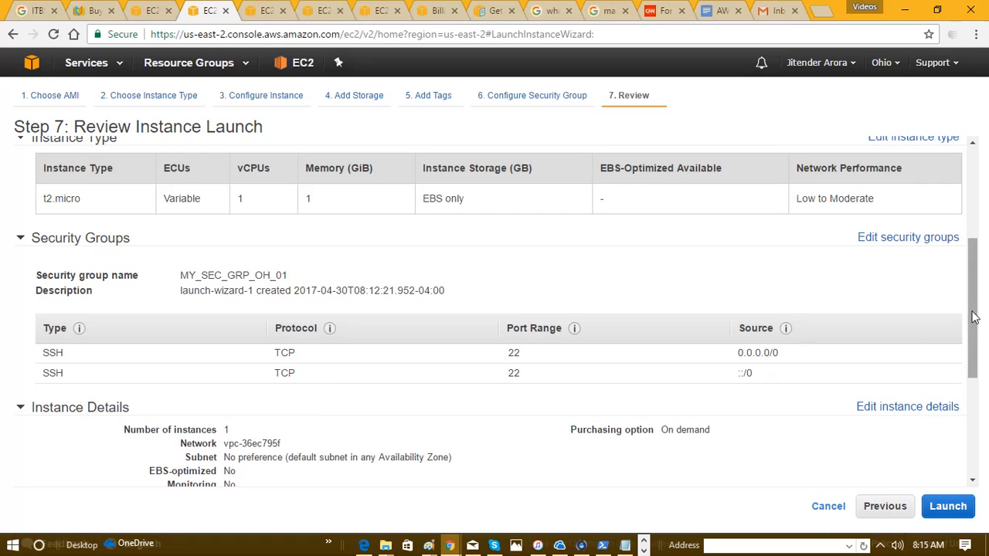
left_click_drag(975, 317, 960, 399)
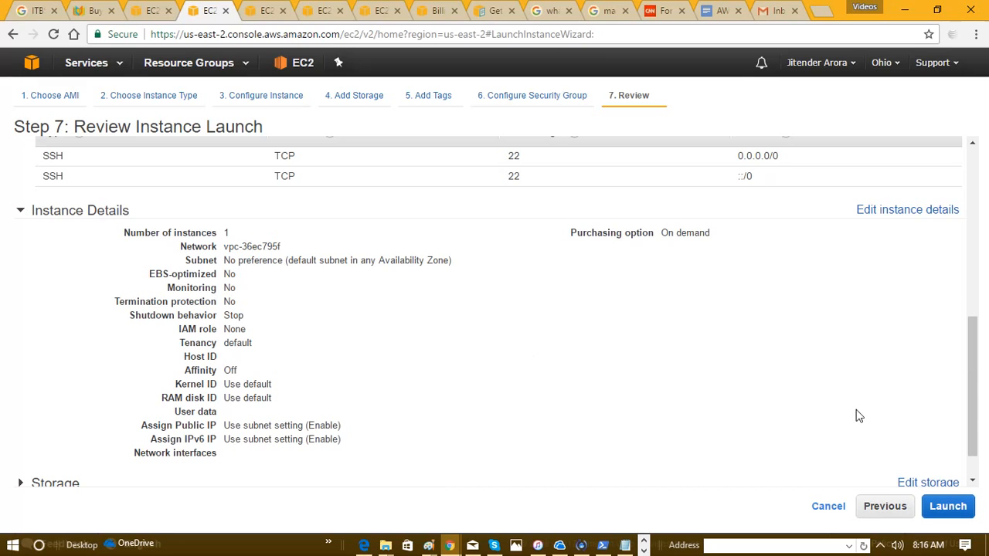
Return to the instance configuration and examine the shutdown behavior description and options, keeping Stop
left_click(877, 505)
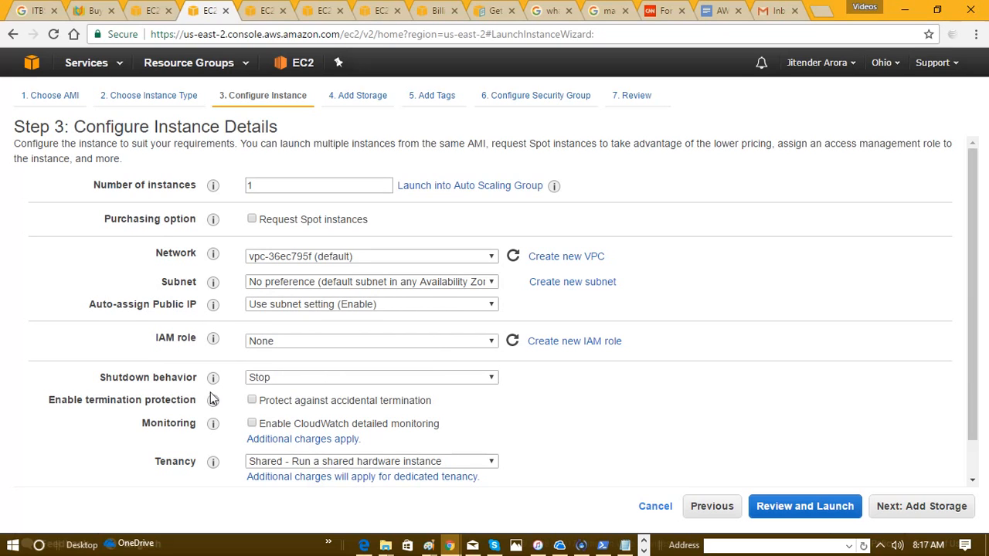
mouse_move(213, 381)
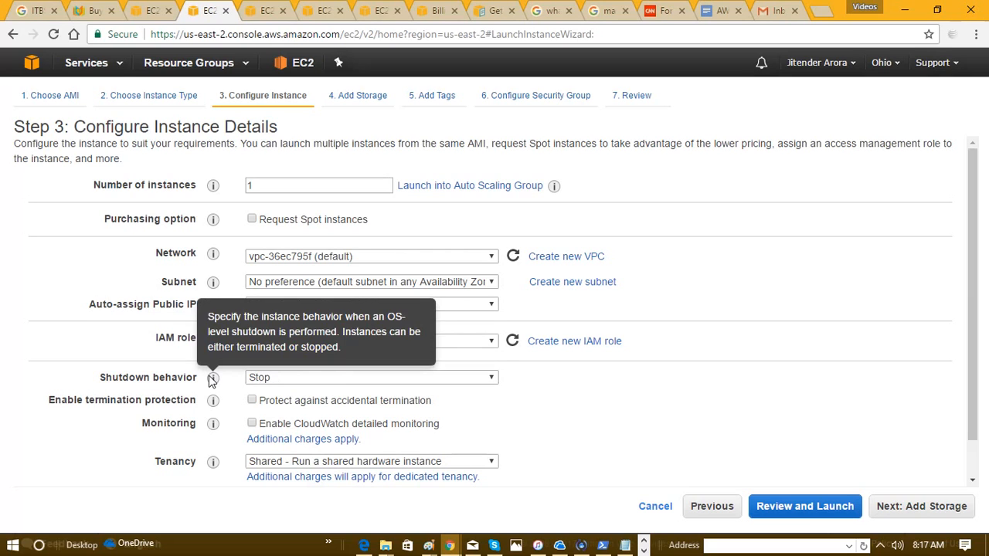
left_click(480, 377)
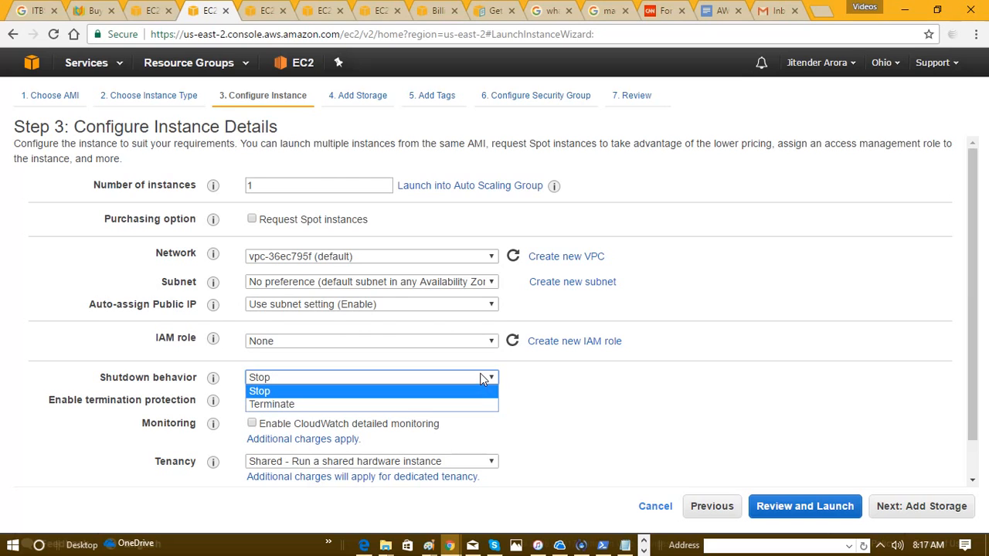
left_click(482, 378)
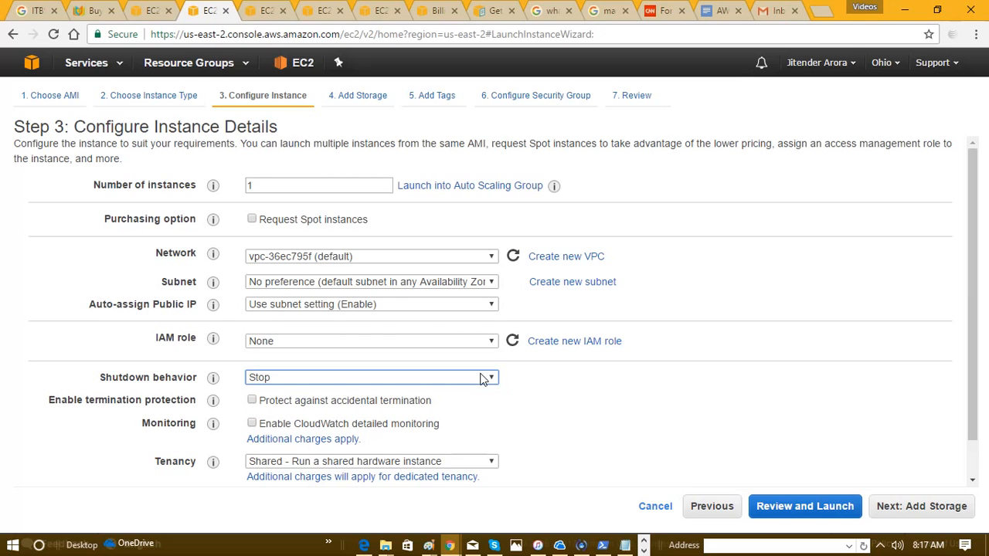
Keep the default storage and tags, name the new security group MY_SEC_GRP_OH_01, and proceed to the launch review
left_click(913, 515)
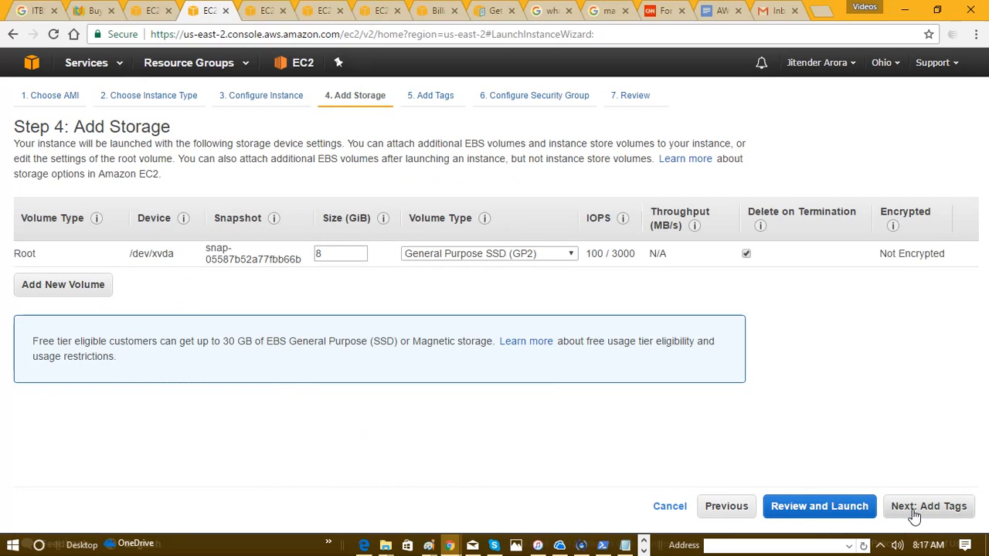
left_click(913, 512)
left_click(914, 512)
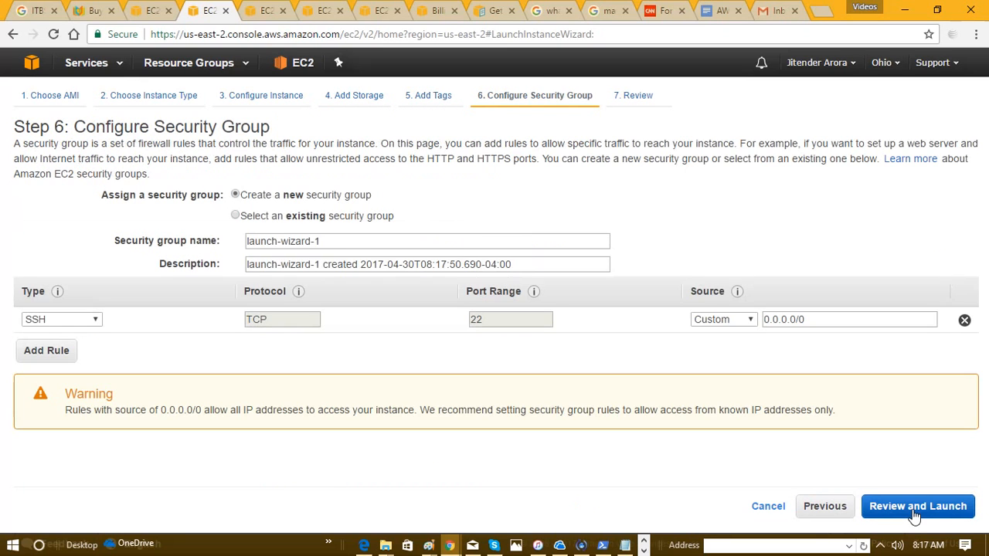
triple_click(383, 239)
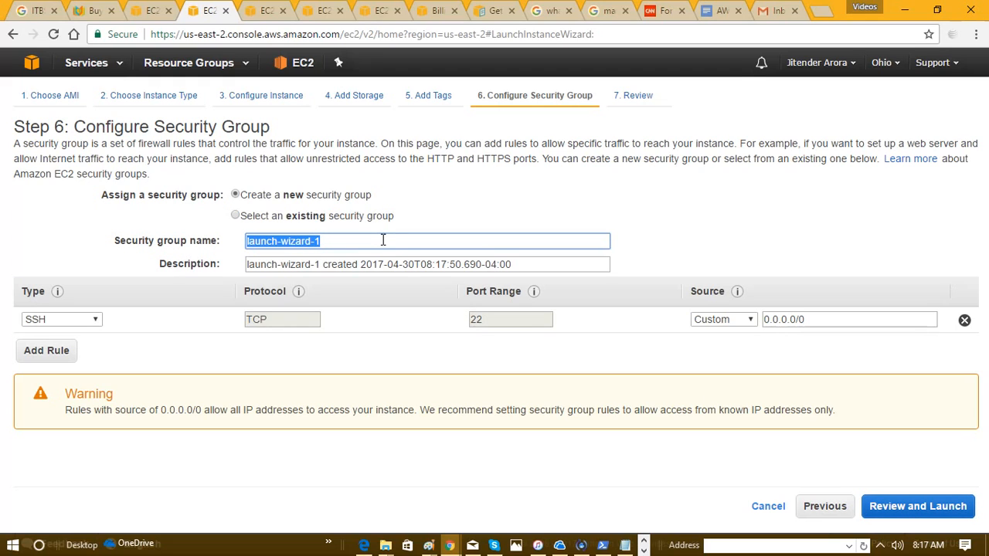
type("MY_SEC_GRP_OH_01")
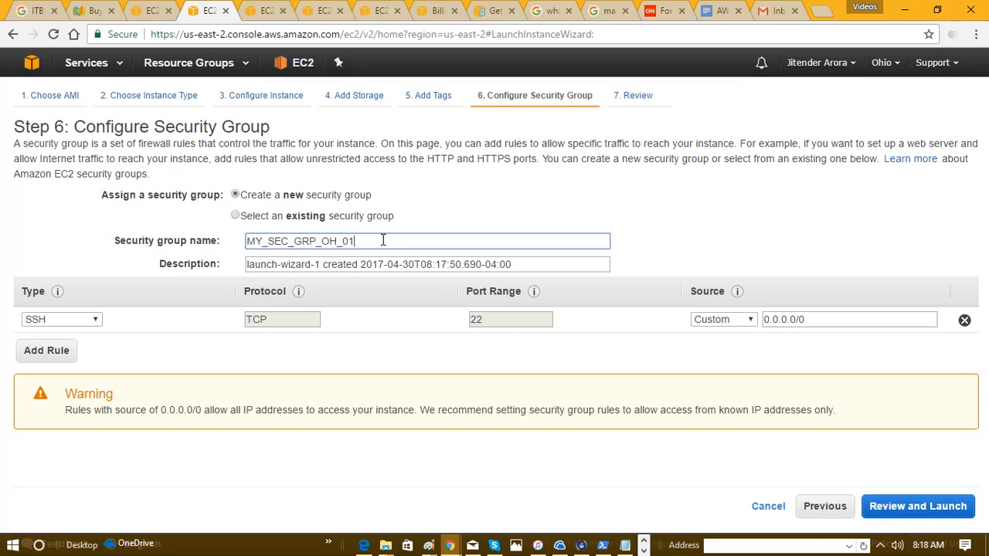
left_click(916, 511)
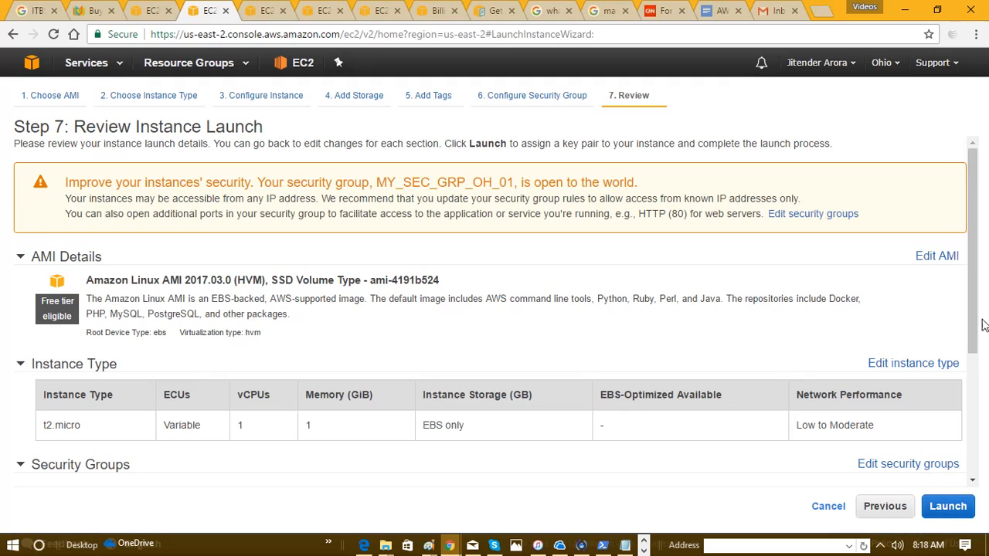
Examine the security group, instance details, storage and tags sections of the launch review before launching
left_click_drag(975, 317, 953, 470)
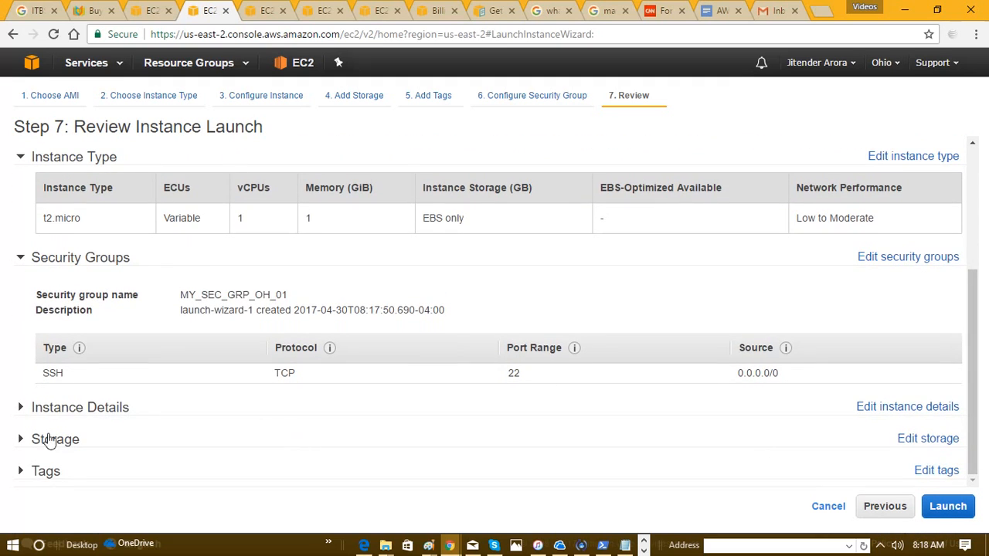
left_click(23, 416)
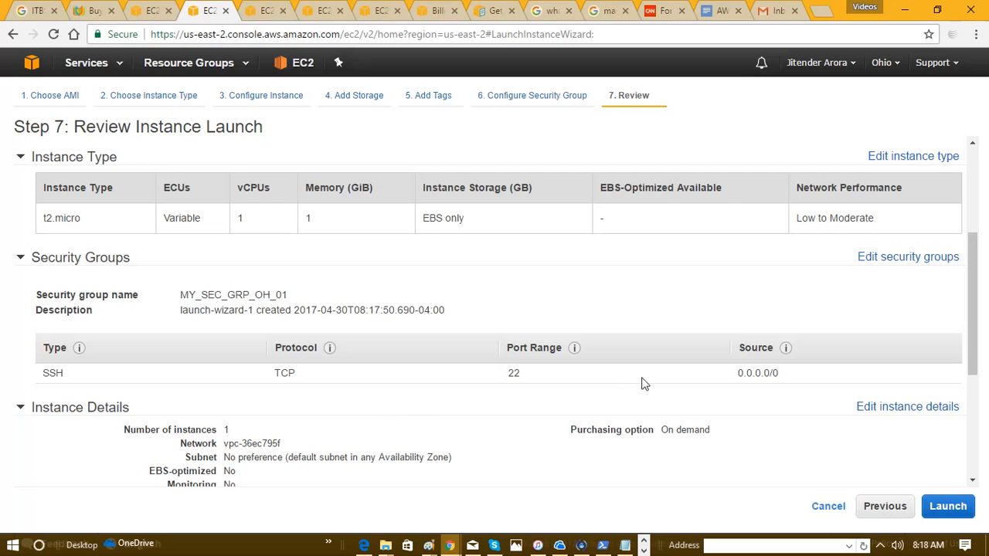
left_click_drag(974, 299, 978, 412)
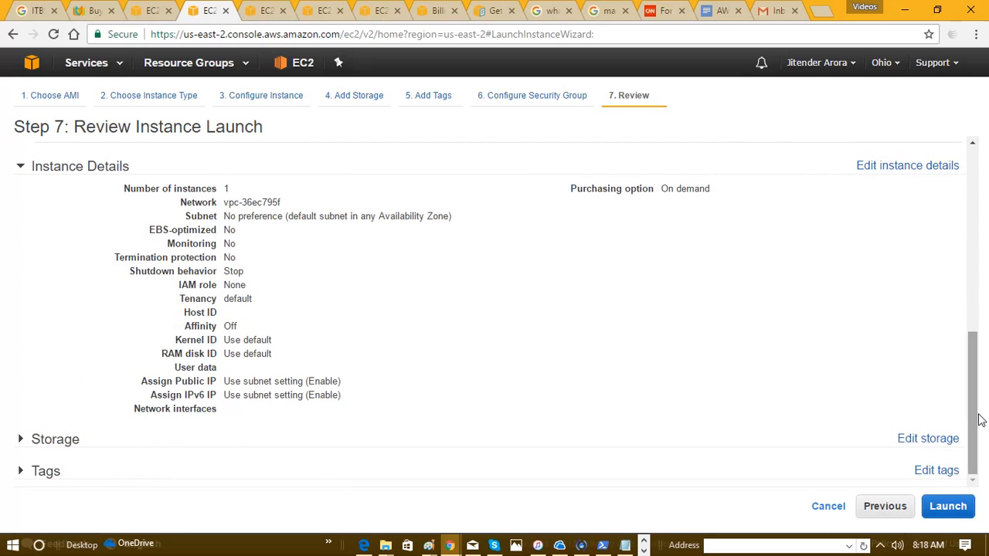
left_click(23, 442)
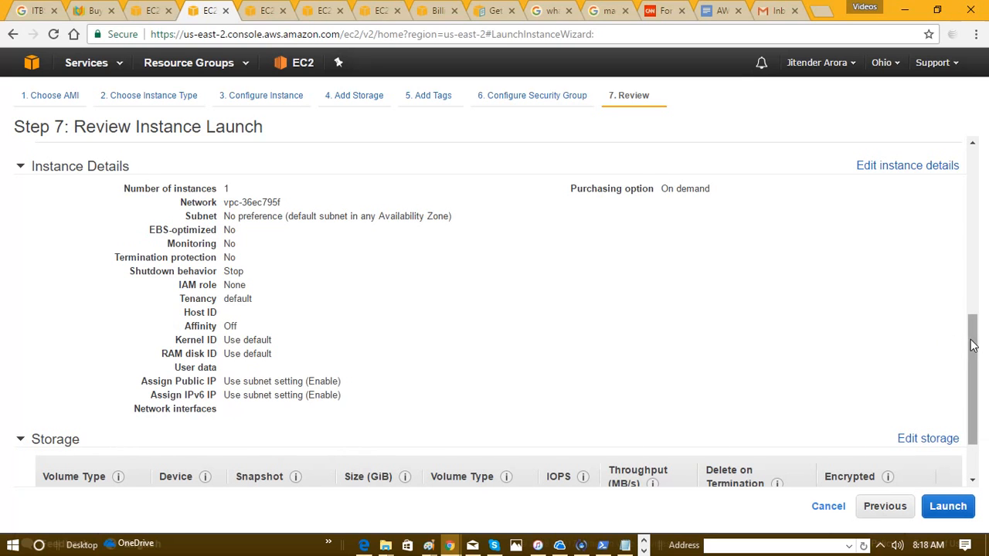
left_click_drag(975, 344, 969, 418)
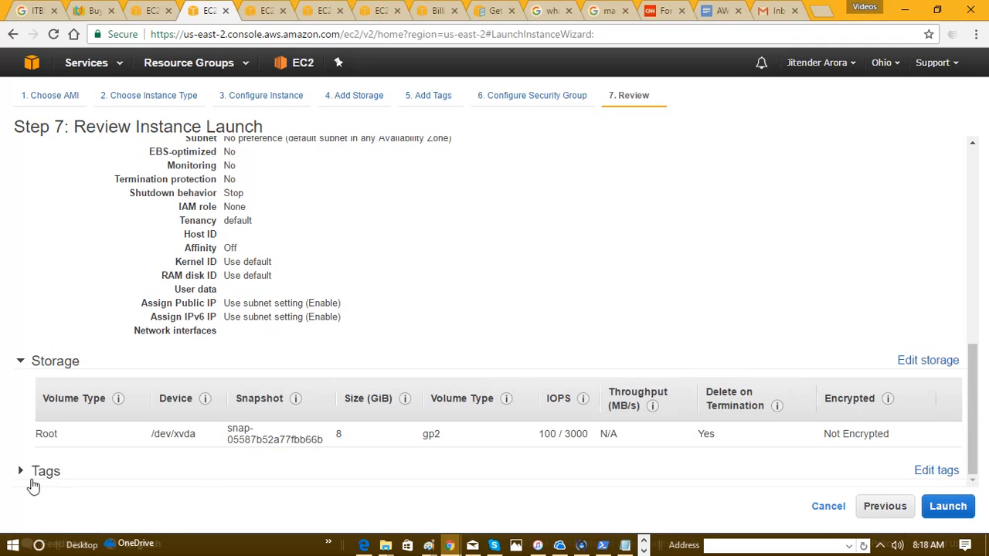
left_click(23, 474)
left_click_drag(972, 370, 971, 413)
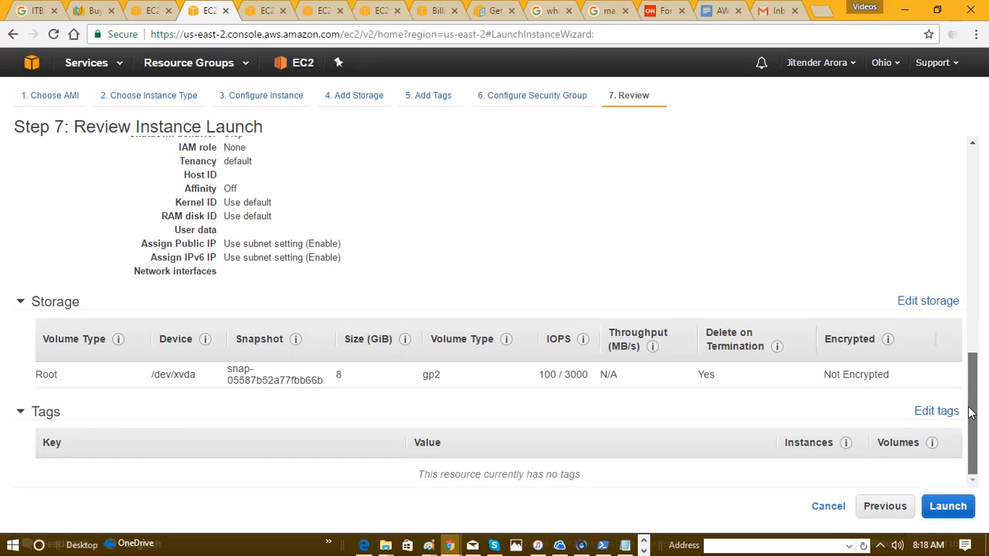
left_click_drag(973, 371, 958, 166)
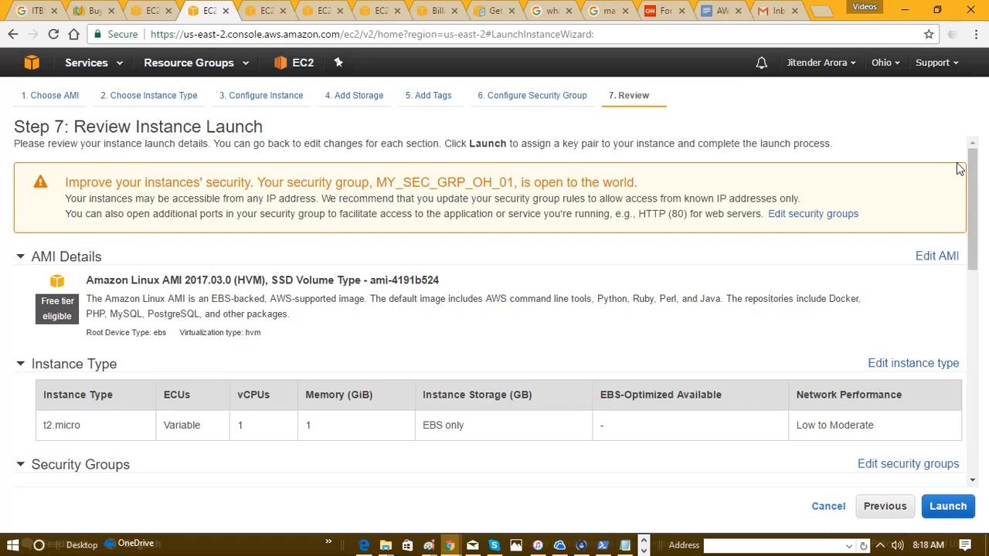
Proceed from the launch review to key pair selection and view the available existing key pairs
left_click(949, 505)
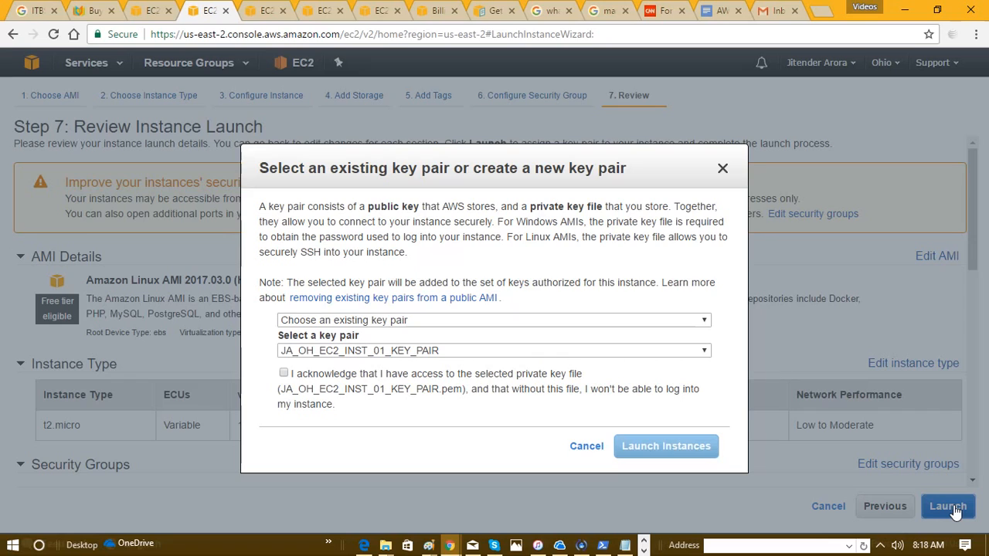
left_click(703, 351)
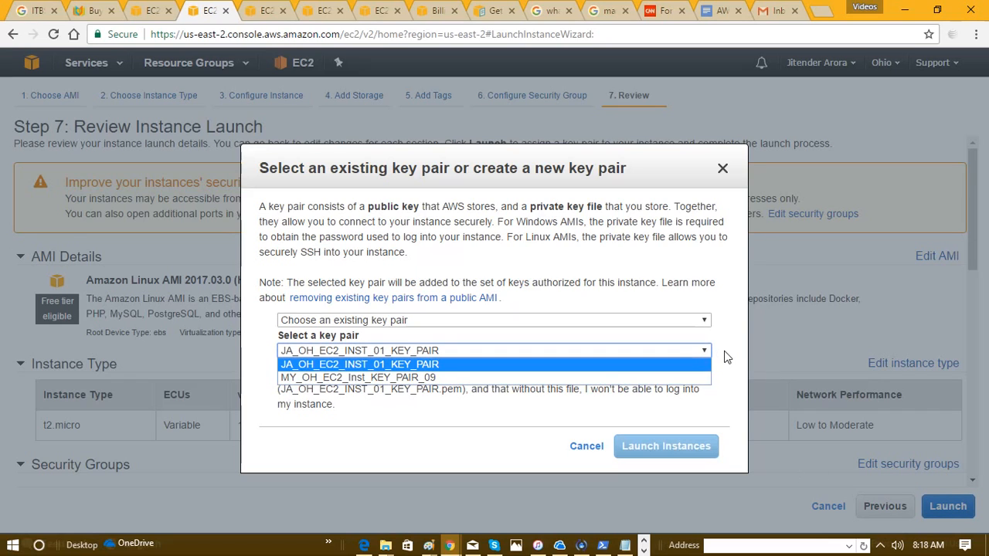
left_click(726, 357)
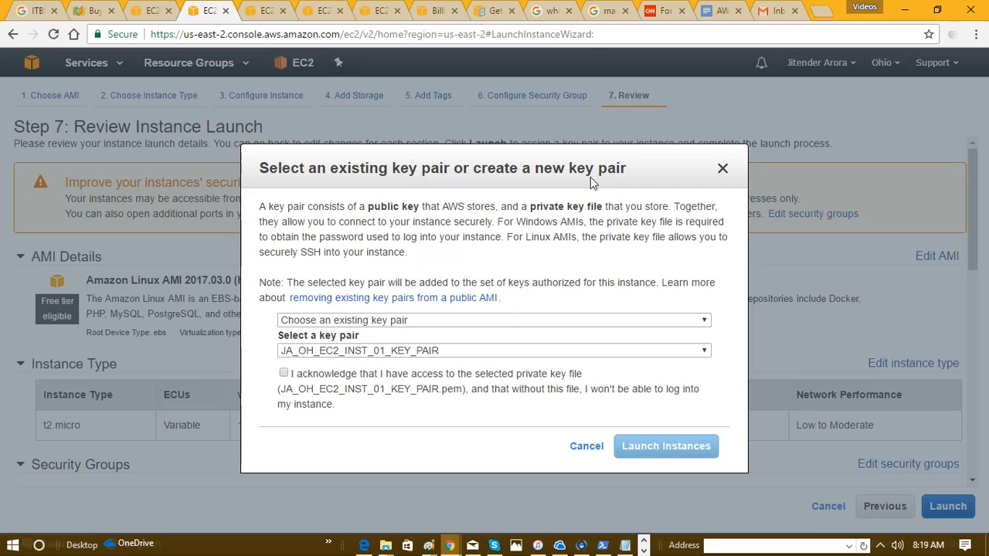
Create and download a new key pair named MY_NEW_KEY_PAIR_OH_01_0820 and launch the instance with it
left_click(472, 325)
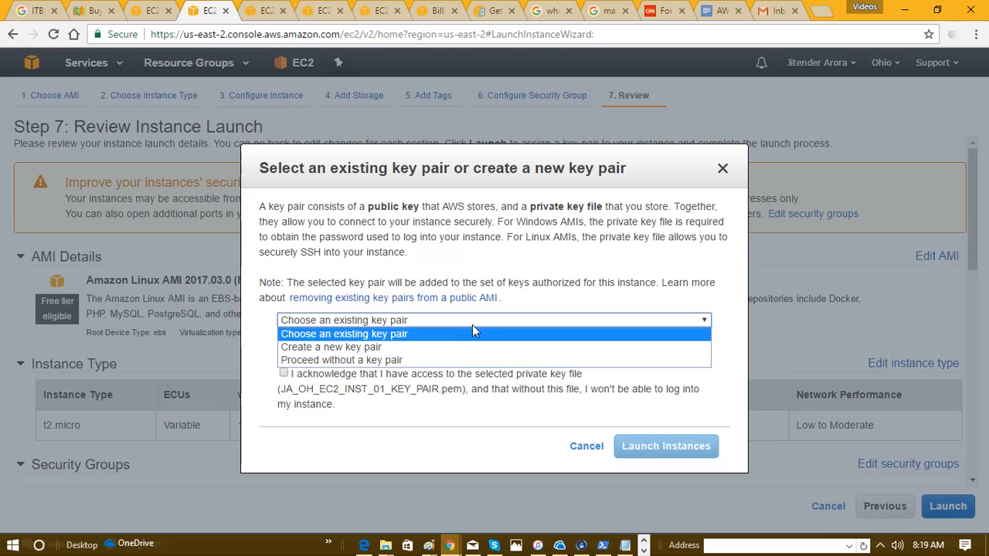
left_click(468, 348)
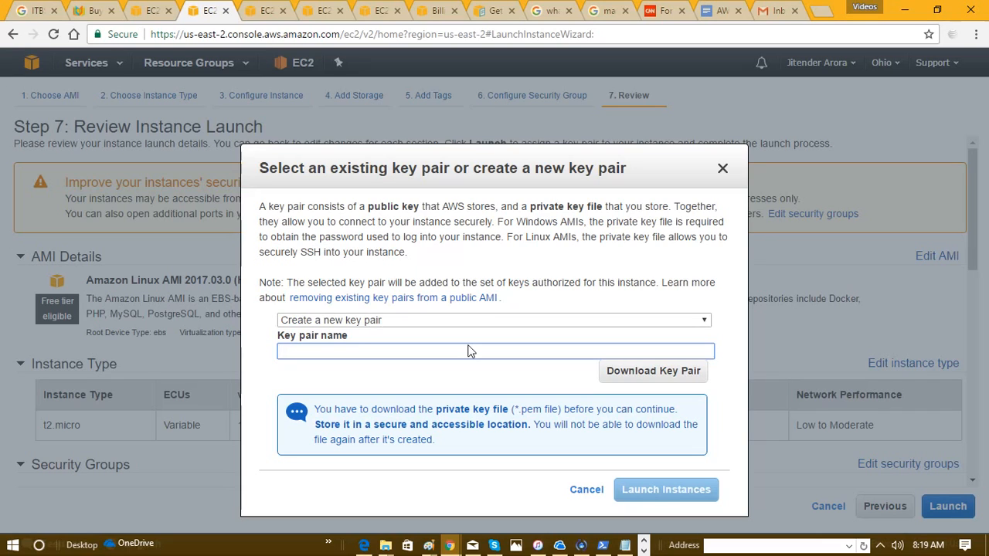
type("MY_")
type("NEW")
type("_KE")
type("Y")
type("_PAR")
key("BackSpace")
type("I")
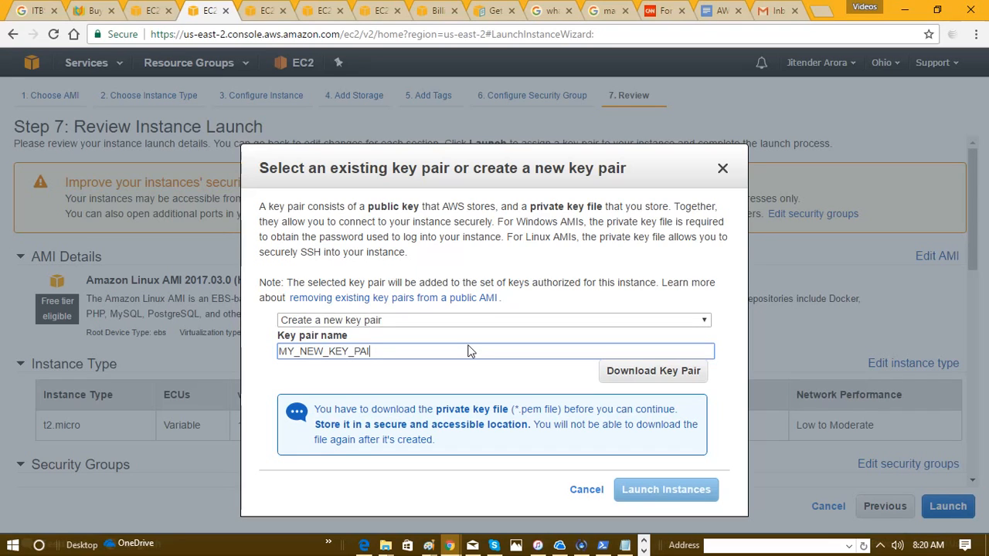
type("R_OH_")
type("01_0820")
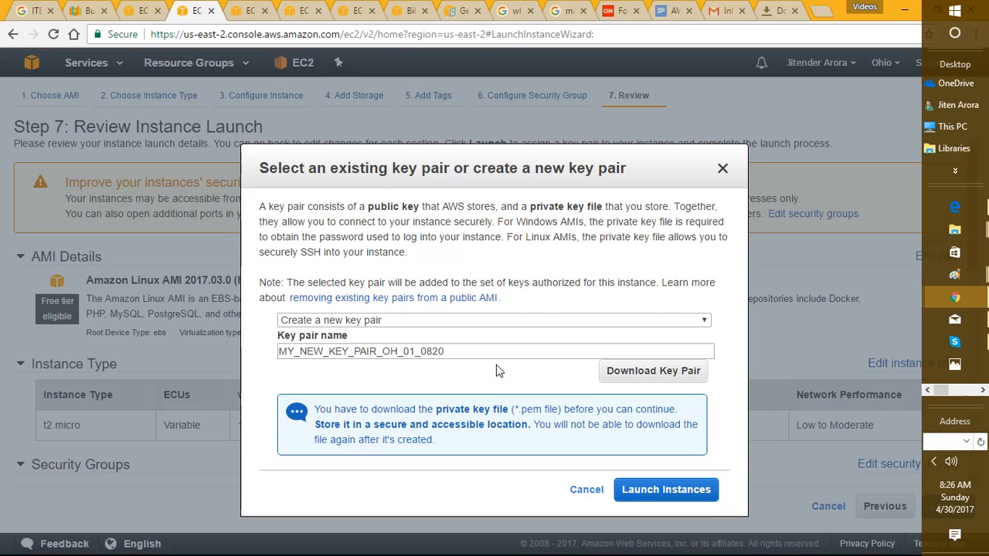
left_click(662, 498)
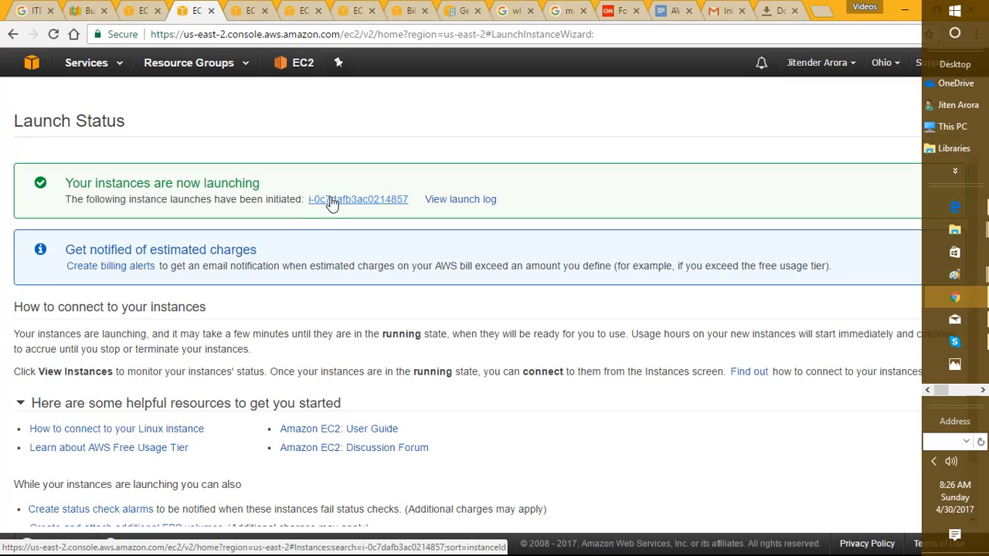
Show the launch log and examine the launch status, billing alert, connection and helpful resource information
left_click(441, 200)
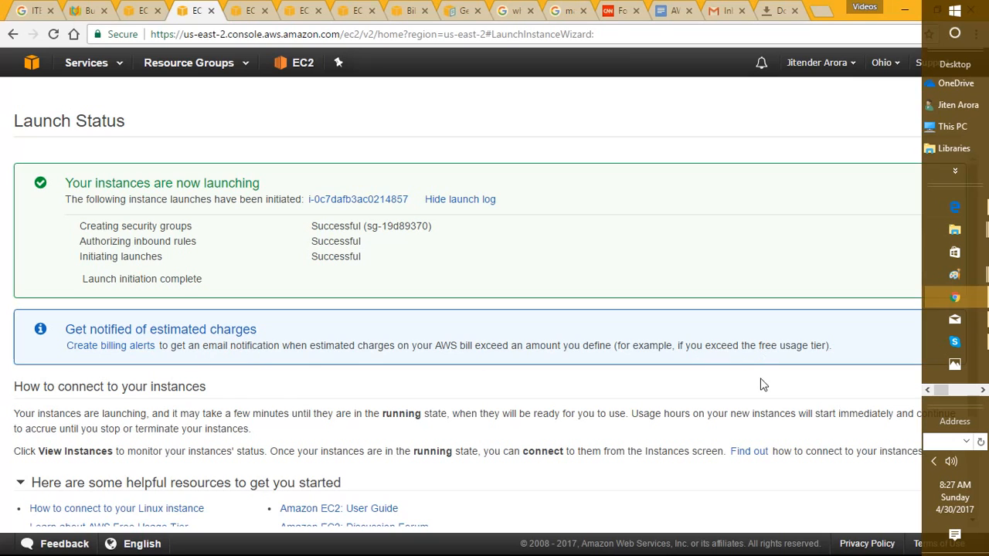
scroll(761, 384, "down", 2)
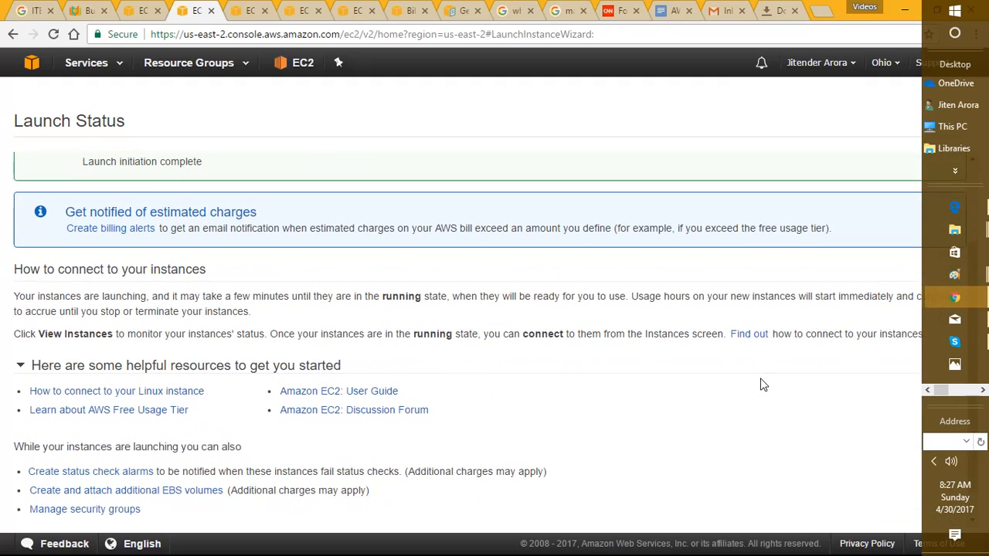
scroll(761, 384, "up", 2)
scroll(609, 397, "down", 1)
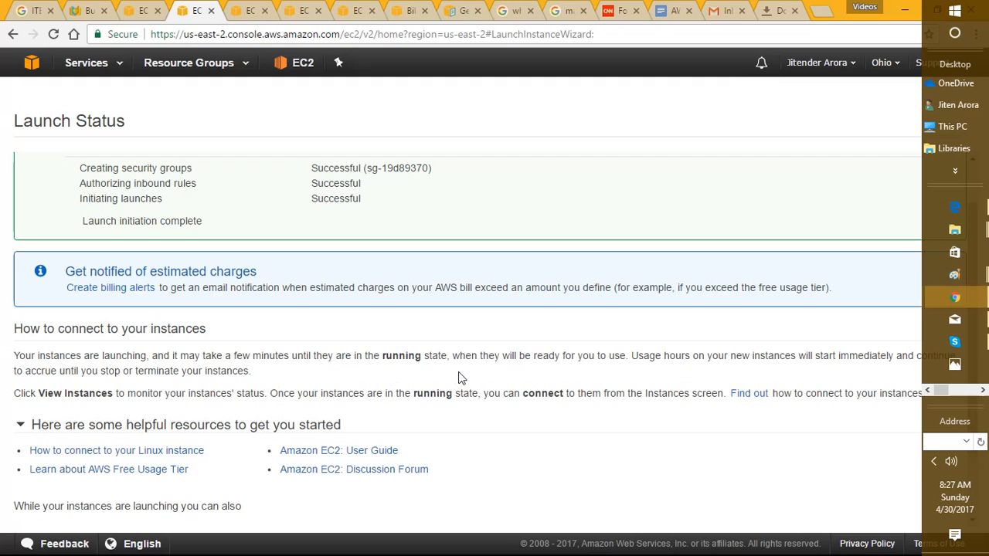
scroll(500, 421, "down", 1)
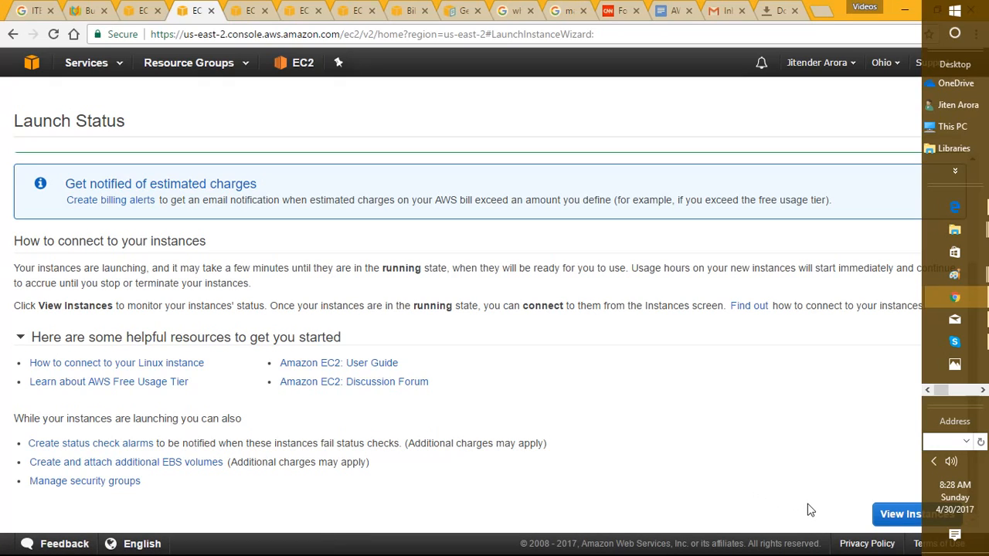
scroll(794, 416, "up", 2)
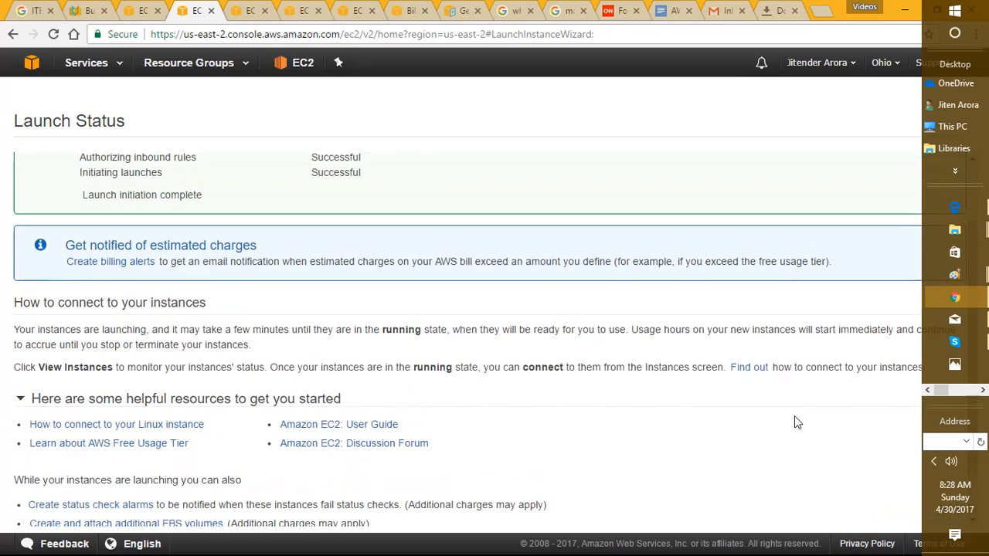
scroll(796, 422, "up", 2)
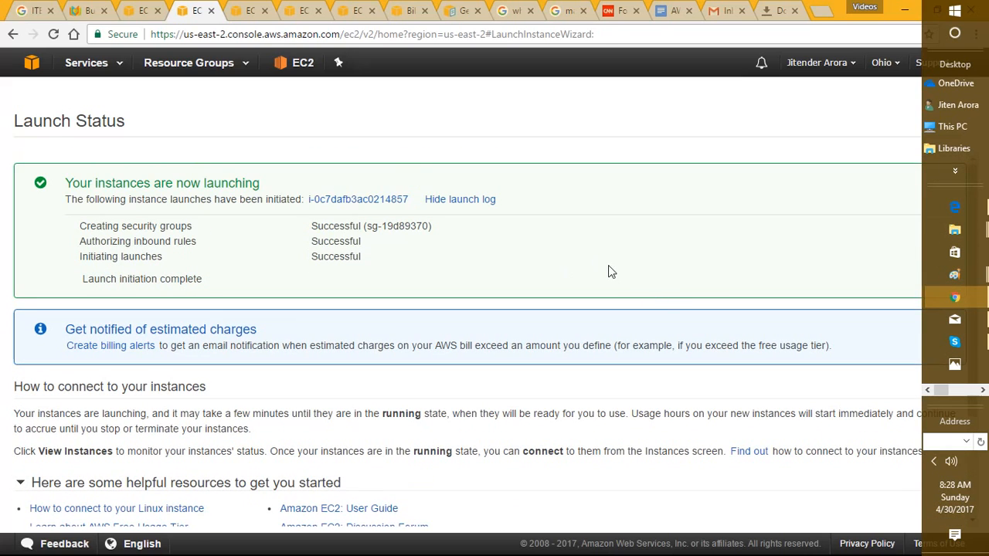
scroll(608, 271, "down", 3)
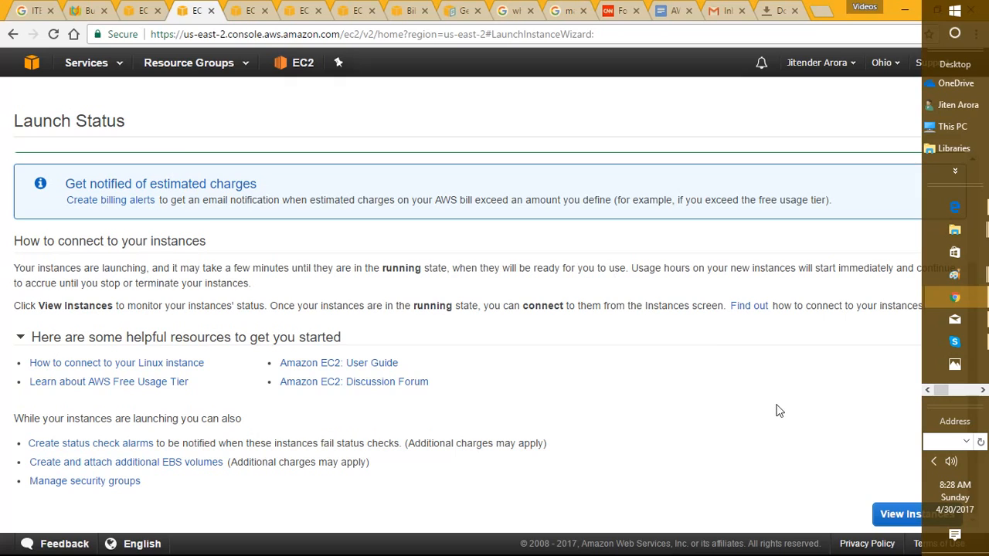
In the instances list, name the new instance MY_INST_OH_001 and widen the Name column to fit it
left_click(889, 516)
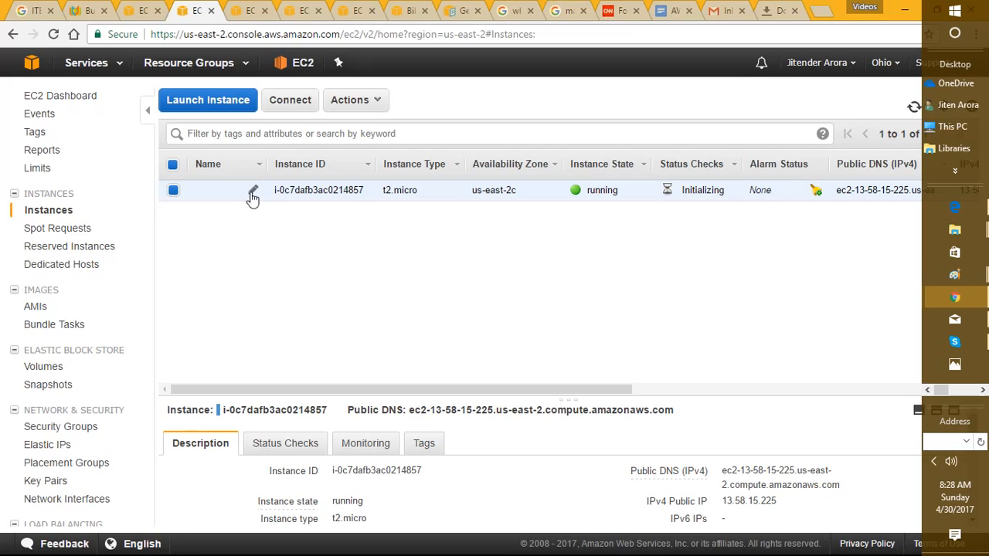
left_click(254, 193)
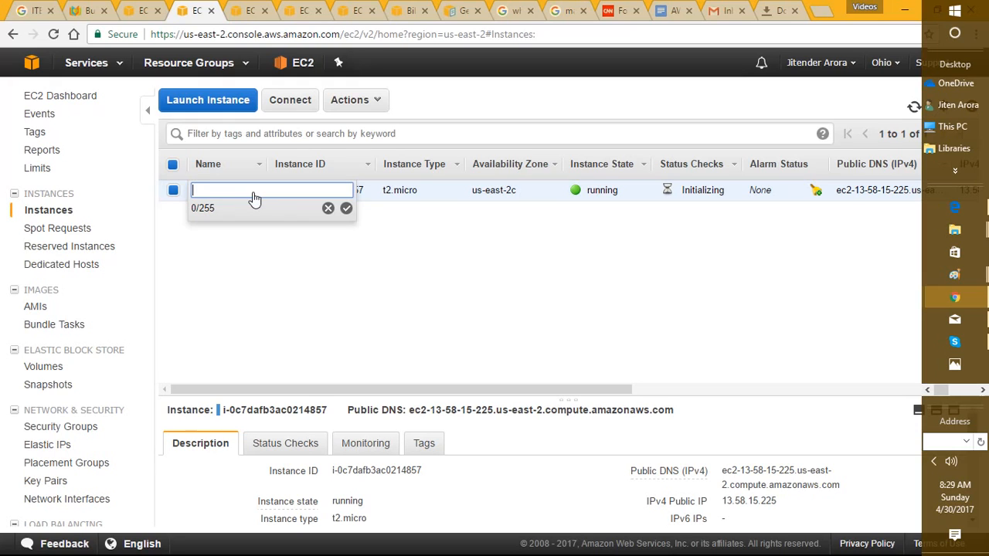
type("MY_INST_OH_001")
left_click(346, 208)
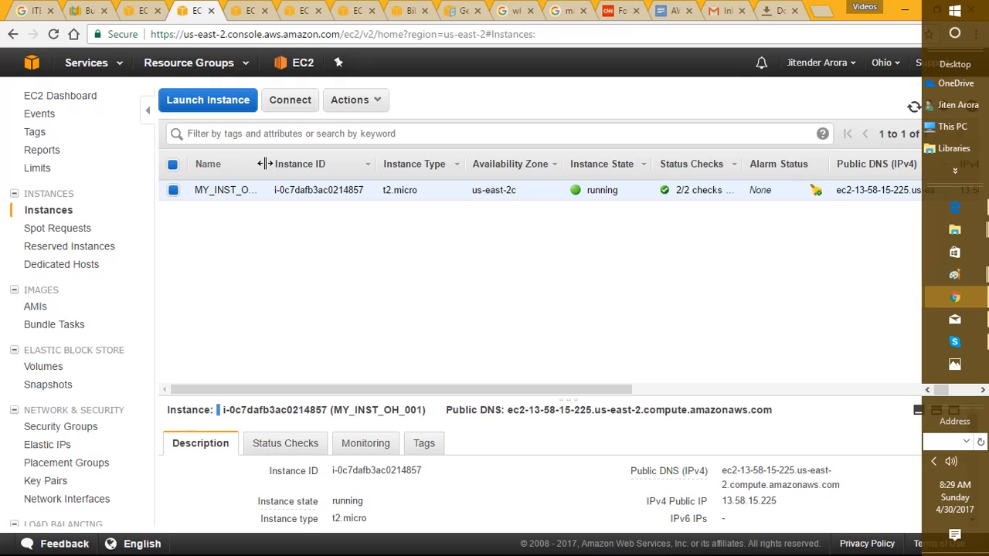
left_click_drag(265, 163, 307, 164)
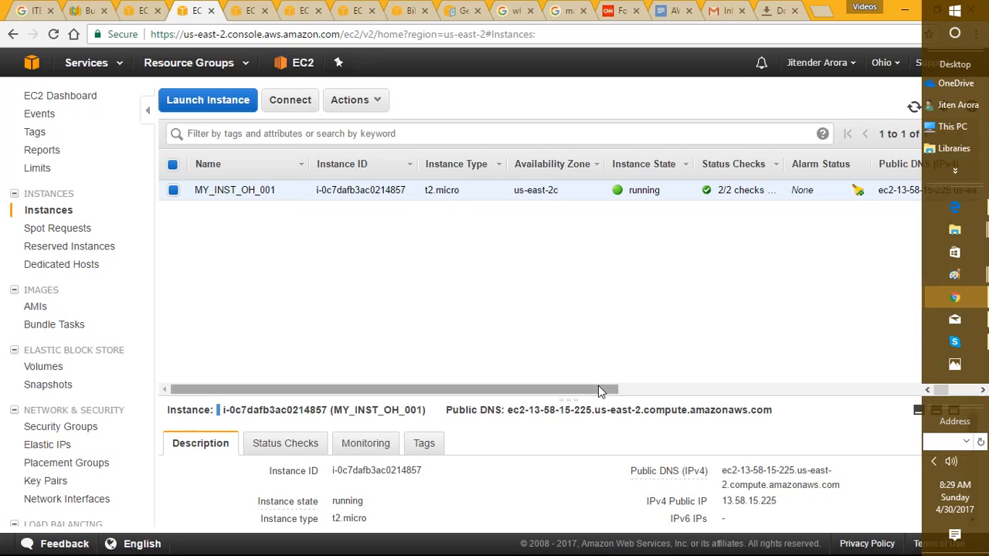
Widen the Key Name column in the instances list
left_click_drag(598, 390, 890, 392)
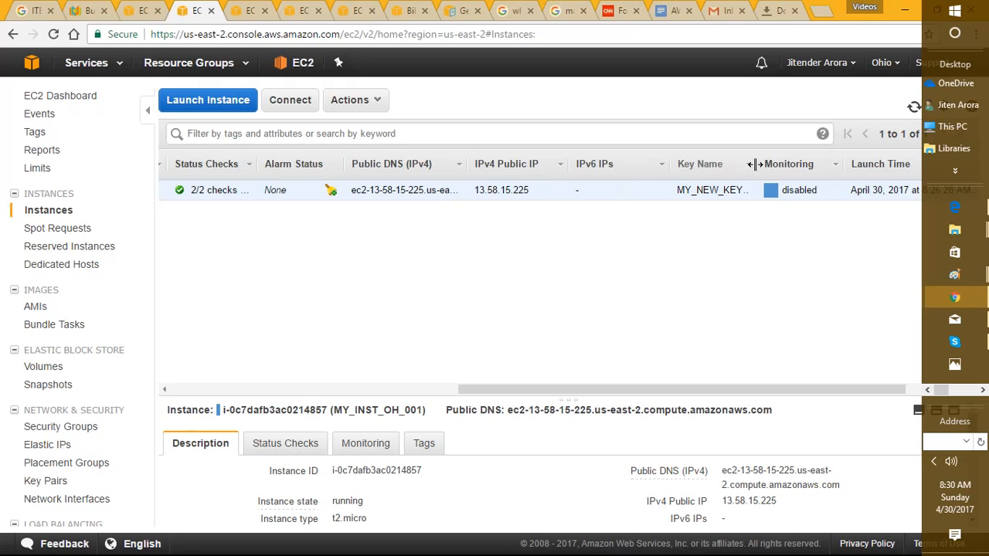
mouse_move(754, 164)
left_mouse_down()
mouse_move(817, 165)
mouse_move(773, 167)
left_mouse_up()
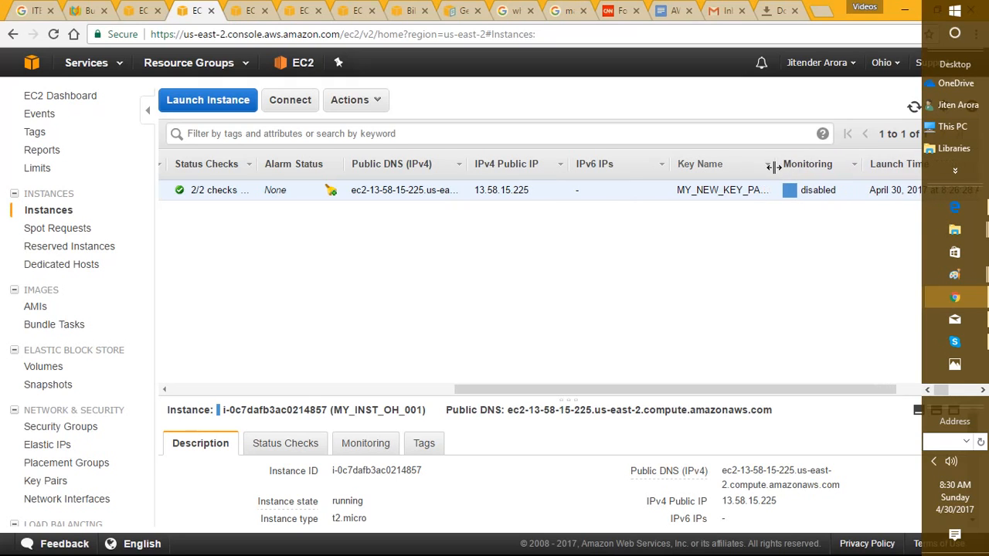
right_click(835, 396)
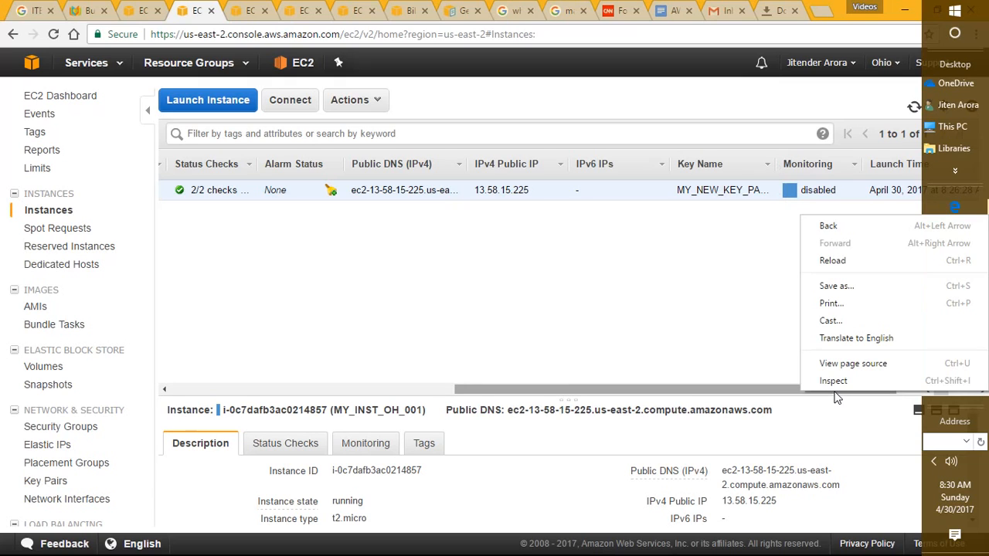
left_click(795, 391)
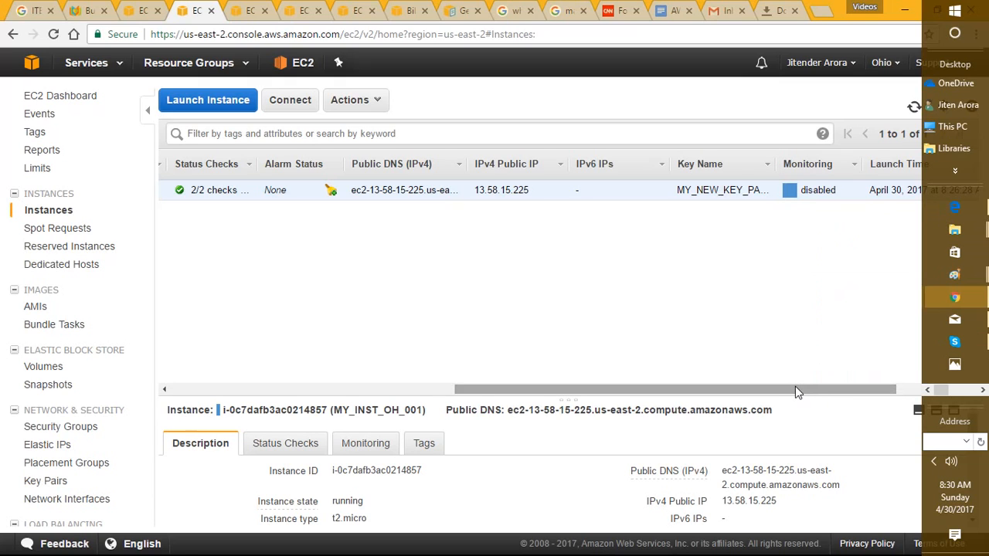
Dock the Windows taskbar along the bottom edge of the screen to uncover the Security Groups column, and return to the first instance columns
left_click_drag(795, 391, 887, 398)
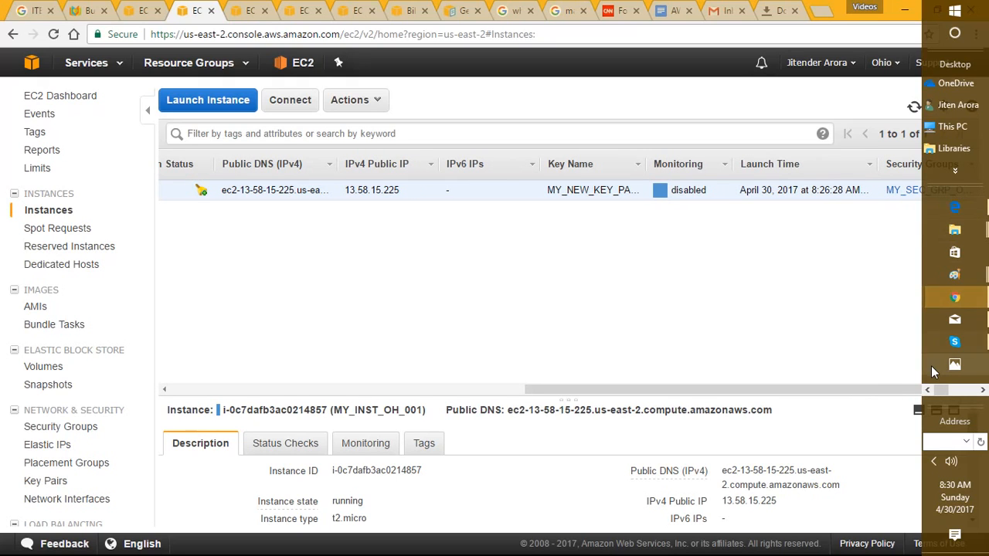
left_click_drag(931, 377, 773, 545)
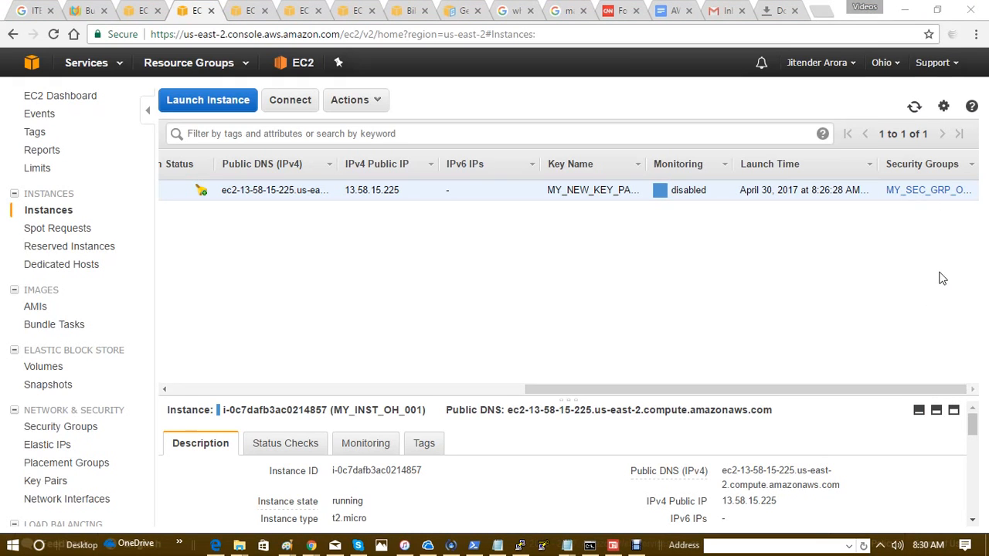
left_click(502, 395)
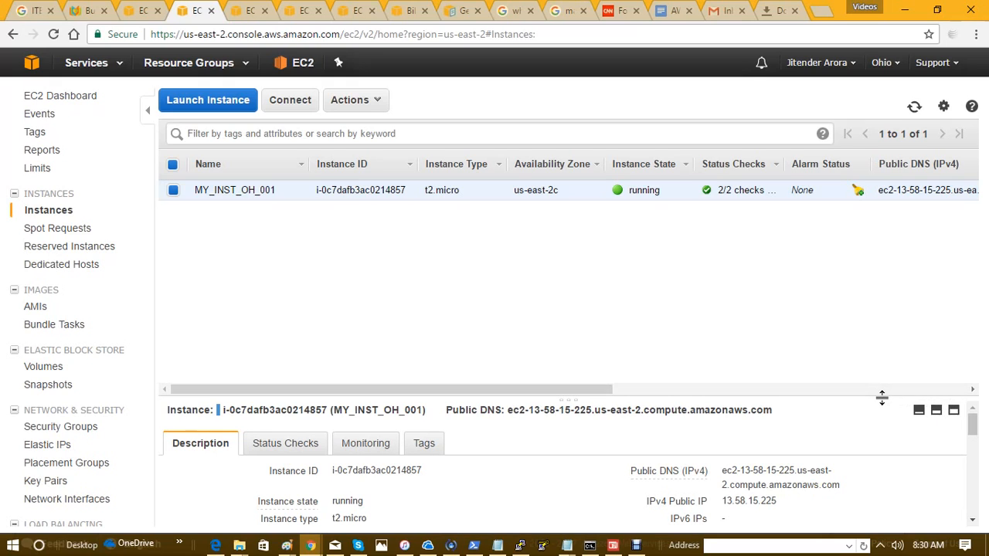
Try the different sizes of the instance details pane, keep the largest, and review the instance description
left_click_drag(882, 397, 881, 344)
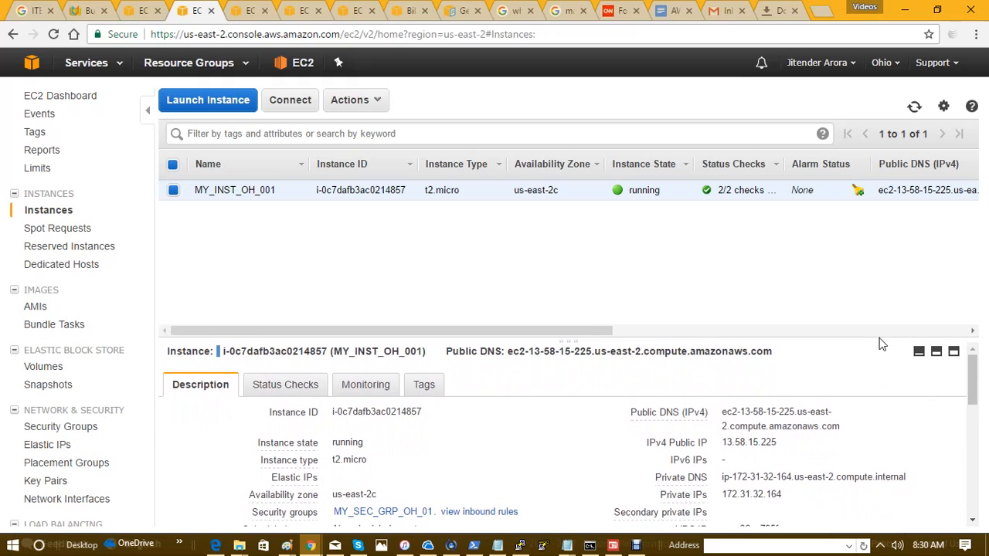
left_click(954, 348)
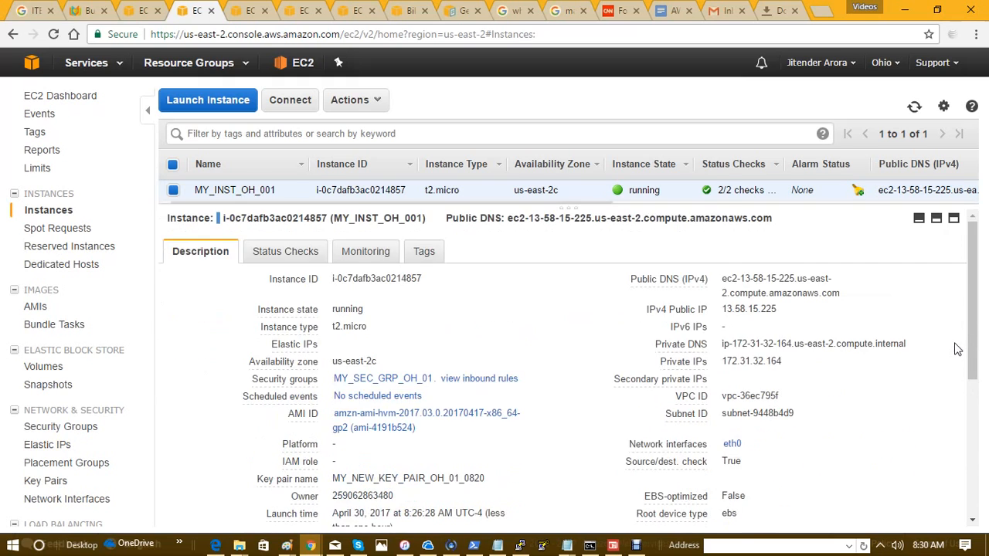
left_click(937, 222)
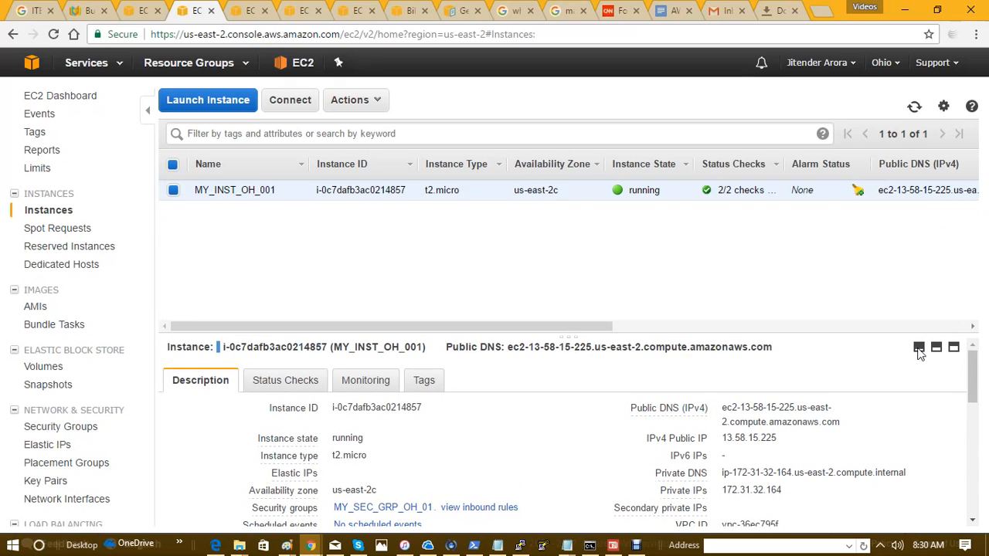
left_click(918, 349)
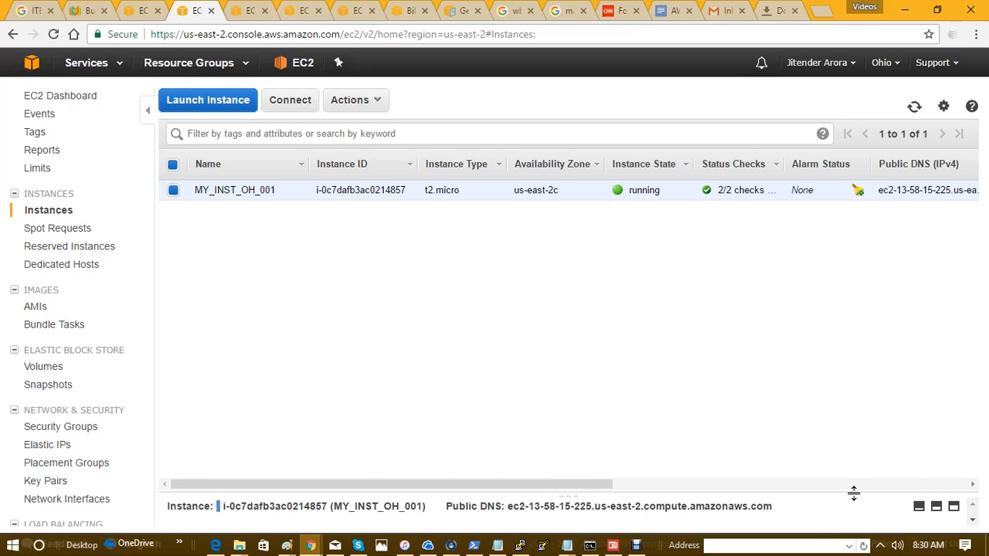
left_click(953, 507)
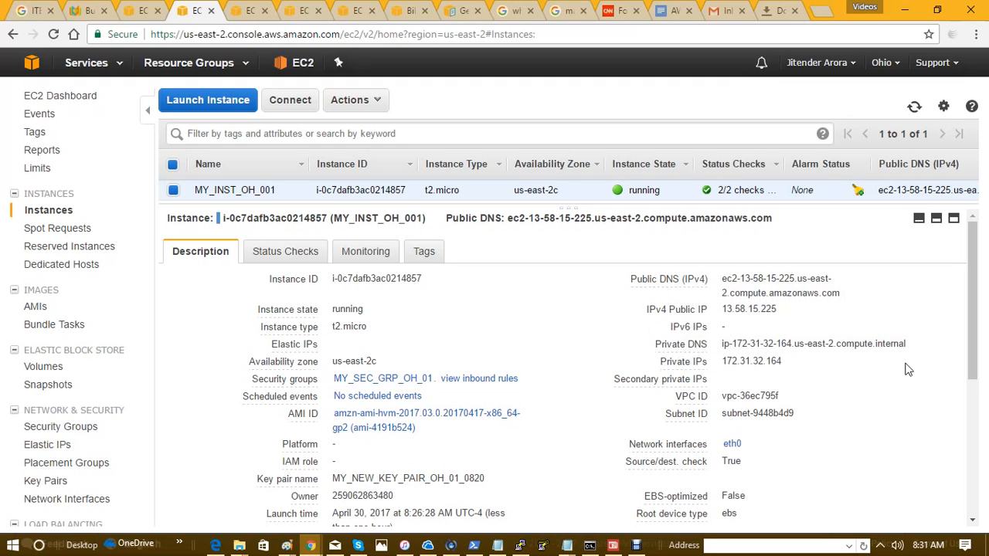
mouse_move(975, 340)
left_mouse_down()
mouse_move(981, 488)
mouse_move(981, 326)
left_mouse_up()
Examine the instance's status checks and its CloudWatch monitoring alarms and metric graphs
left_click(275, 258)
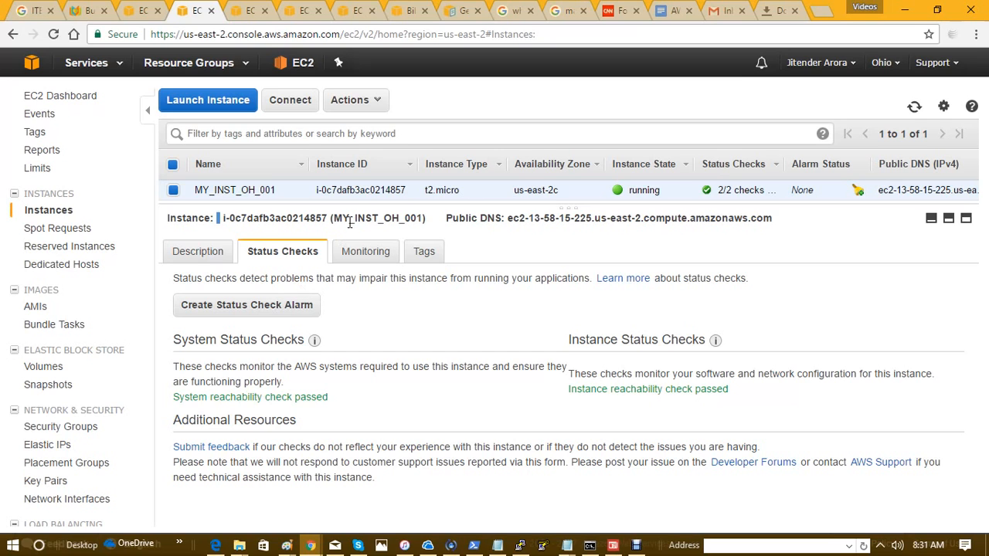
left_click(358, 255)
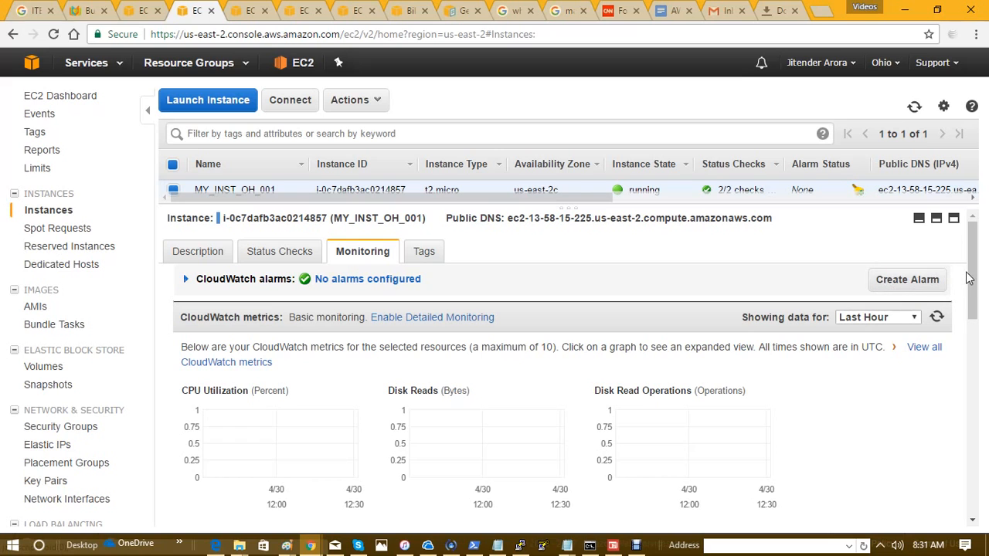
left_click_drag(973, 278, 962, 256)
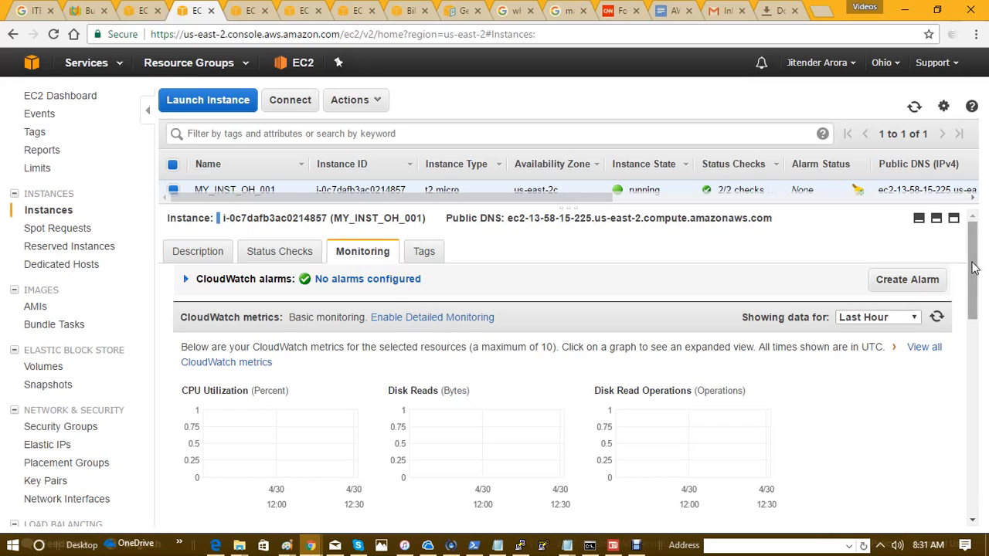
left_click_drag(973, 267, 970, 326)
left_click_drag(970, 359, 954, 235)
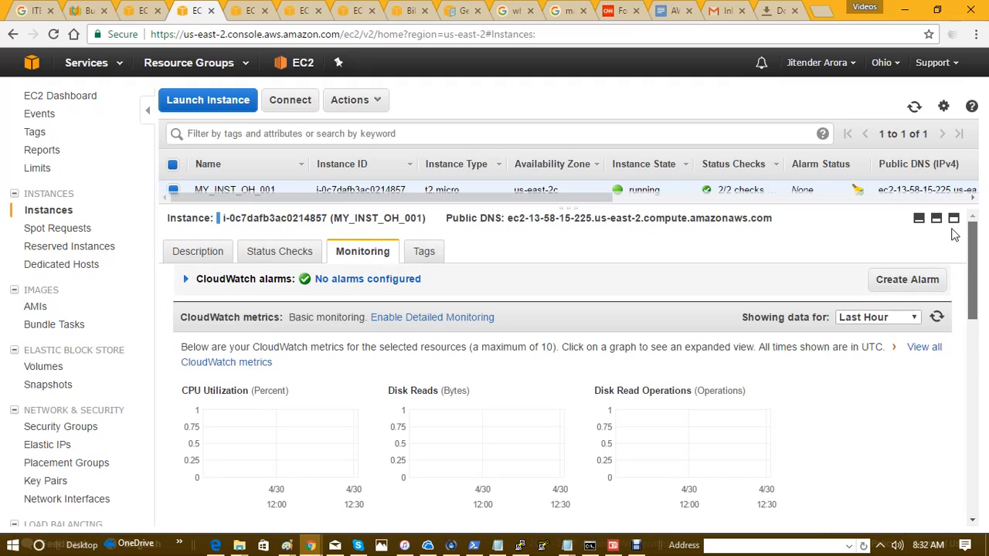
Enable detailed CloudWatch monitoring for the MY_INST_OH_001 instance
left_click(389, 321)
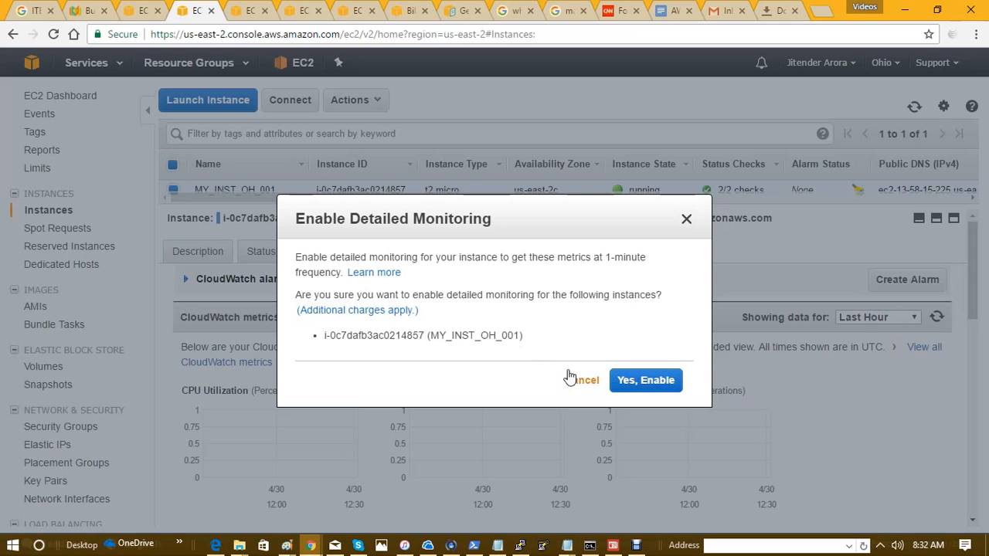
left_click(627, 380)
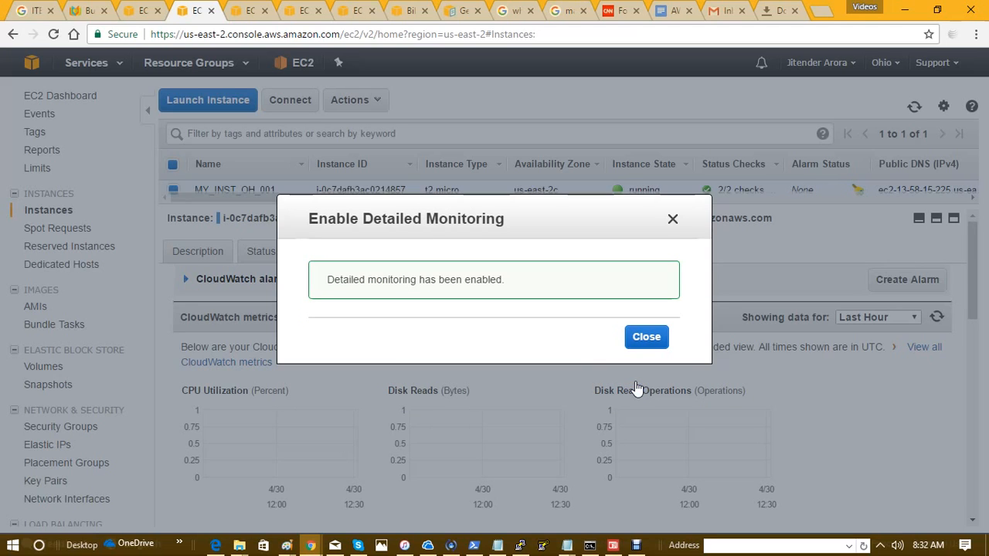
left_click(645, 340)
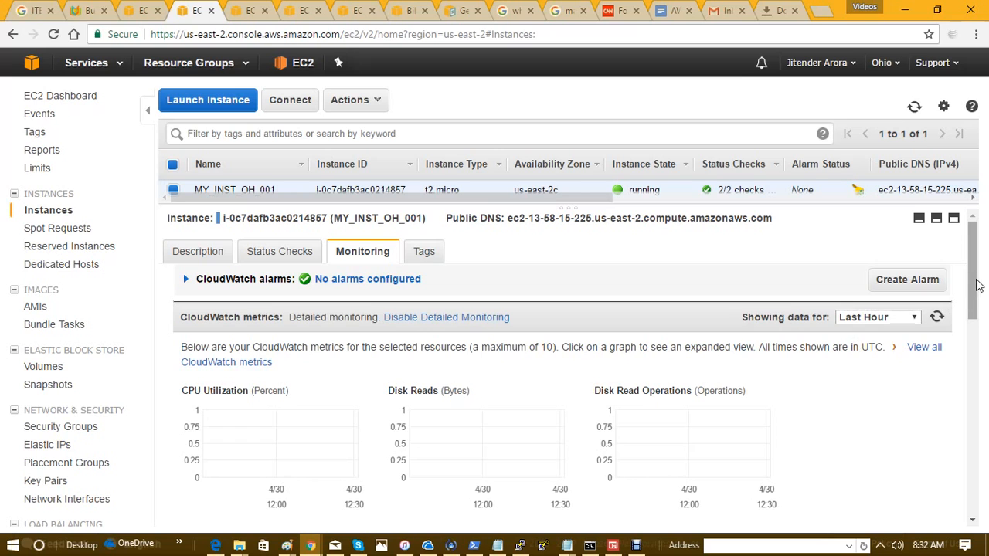
Disable detailed monitoring for MY_INST_OH_001 to return it to basic monitoring
mouse_move(971, 286)
left_mouse_down()
mouse_move(977, 479)
mouse_move(955, 288)
left_mouse_up()
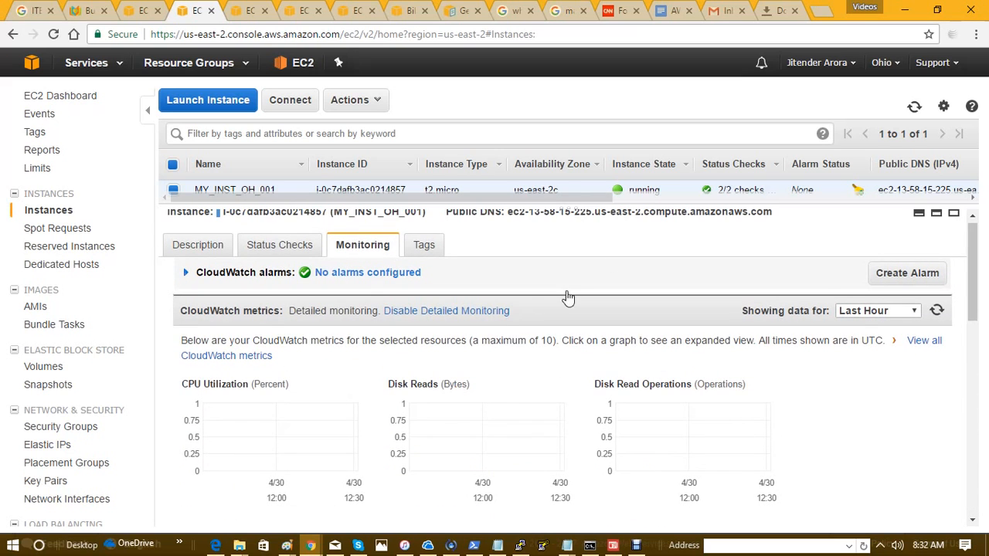
left_click(444, 311)
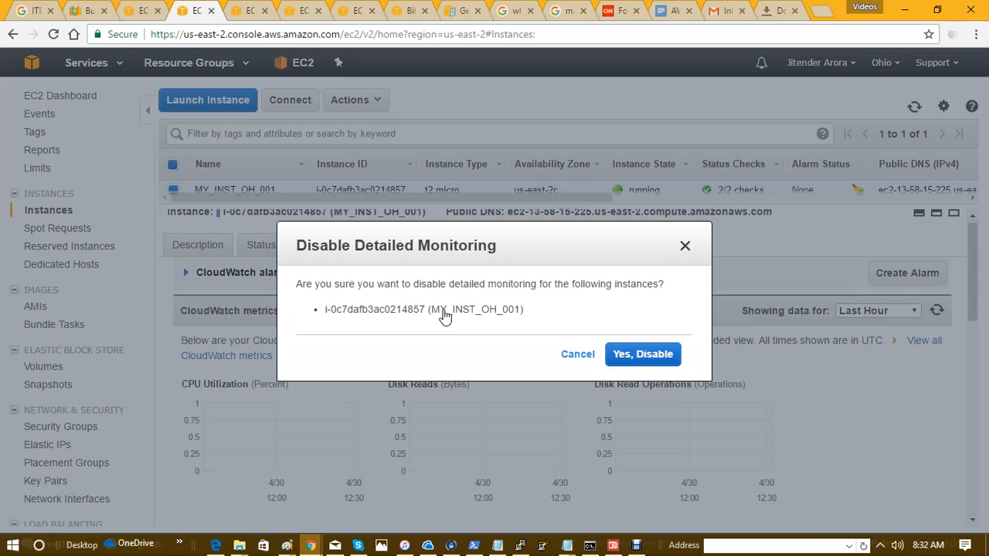
left_click(661, 356)
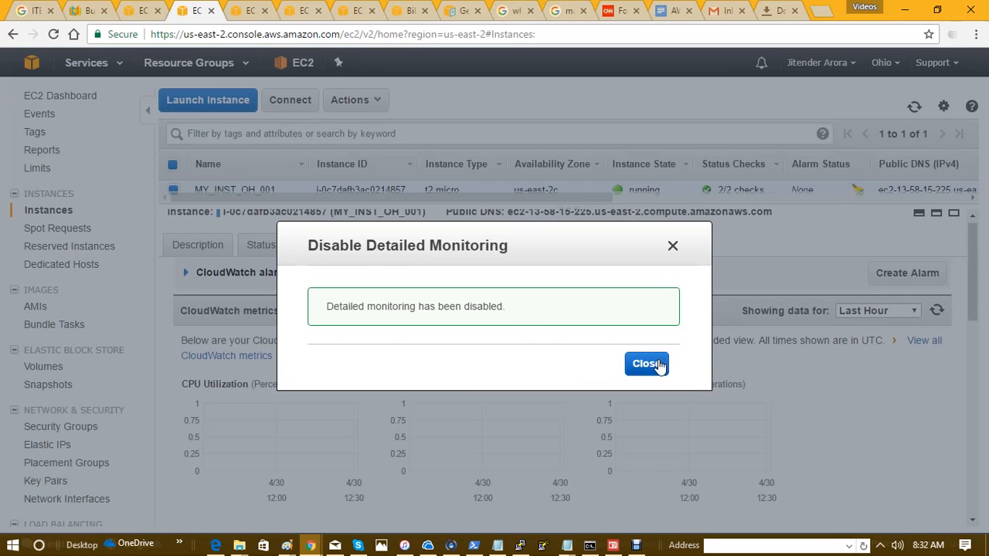
left_click(646, 364)
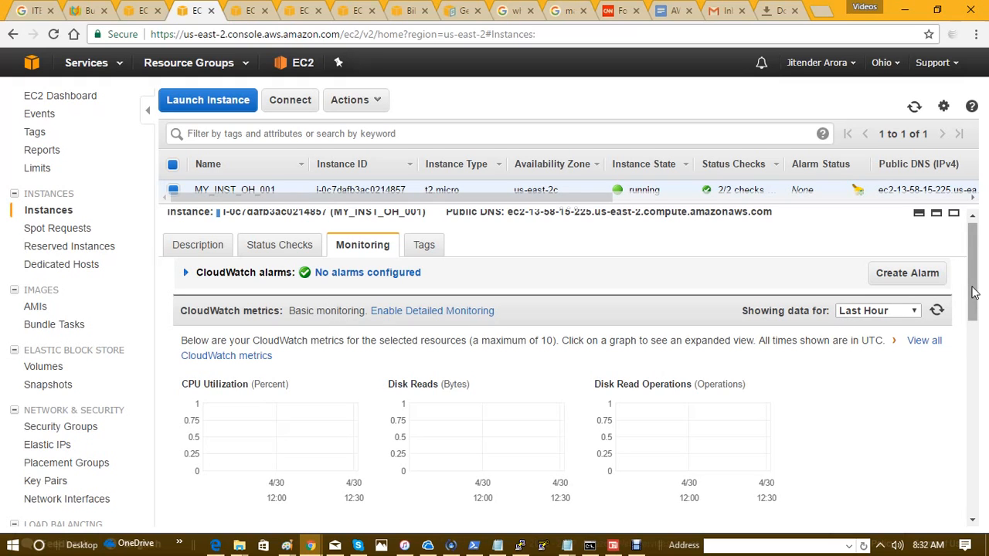
Check the instance's tags, return to its description, and shrink the details pane to uncover the full instance row
mouse_move(975, 292)
left_mouse_down()
mouse_move(965, 428)
mouse_move(980, 499)
mouse_move(973, 274)
left_mouse_up()
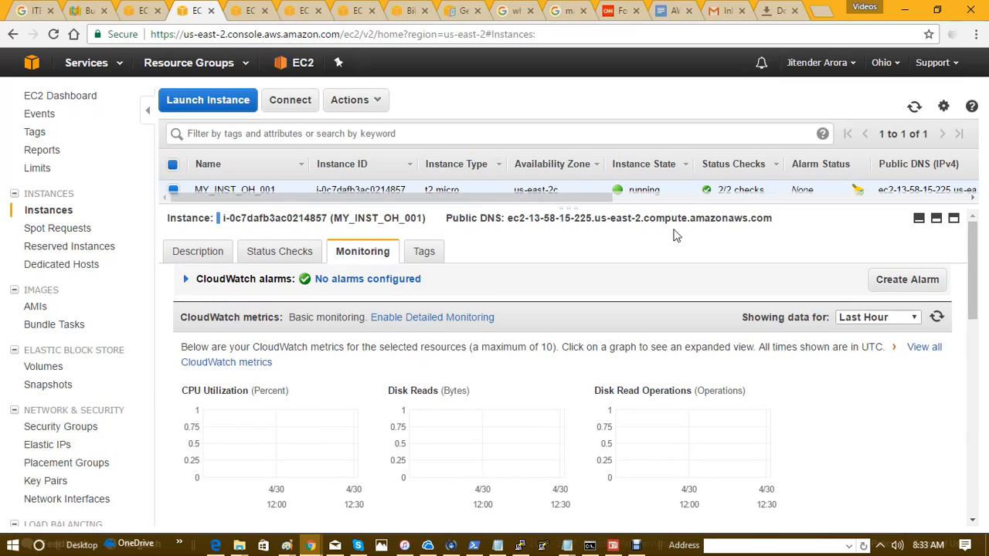
left_click(422, 256)
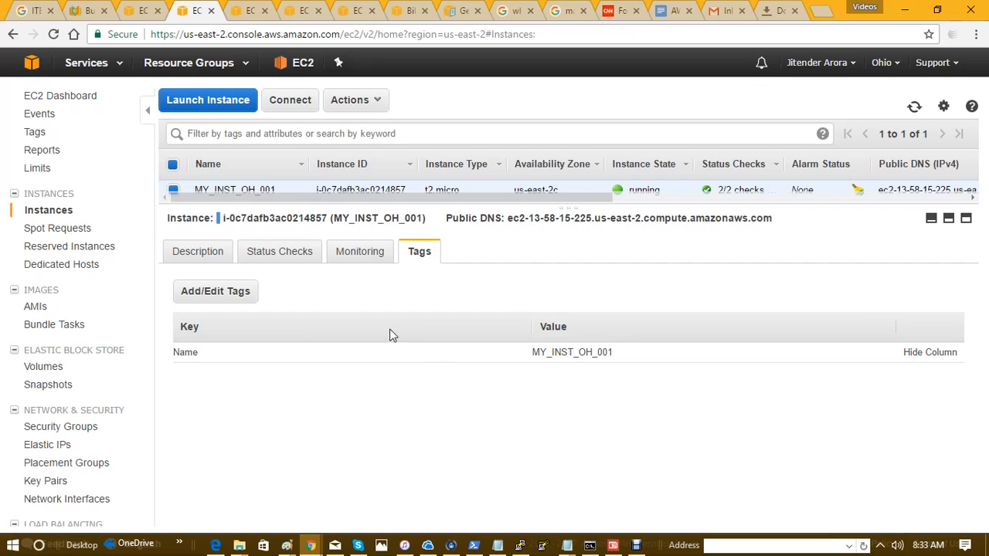
left_click(202, 253)
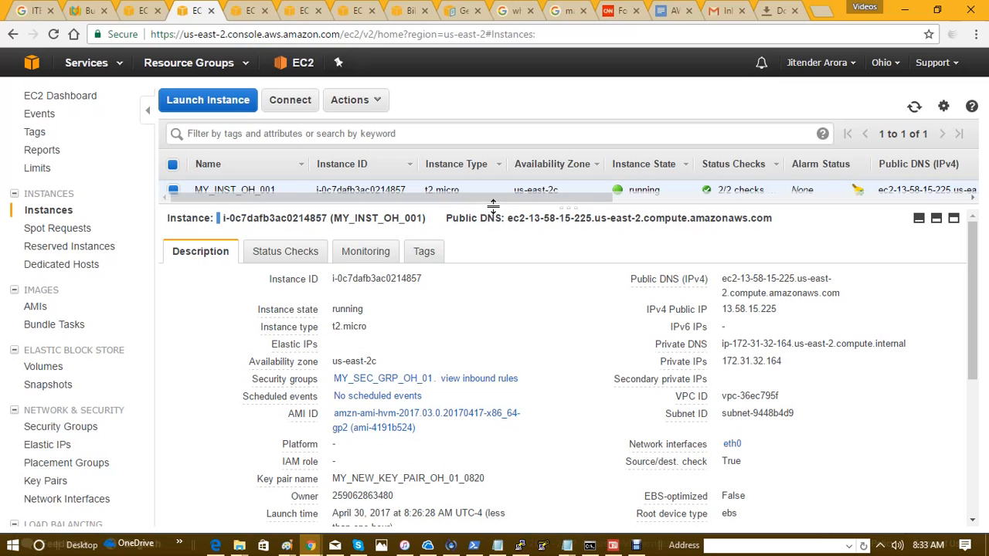
left_click_drag(492, 205, 493, 279)
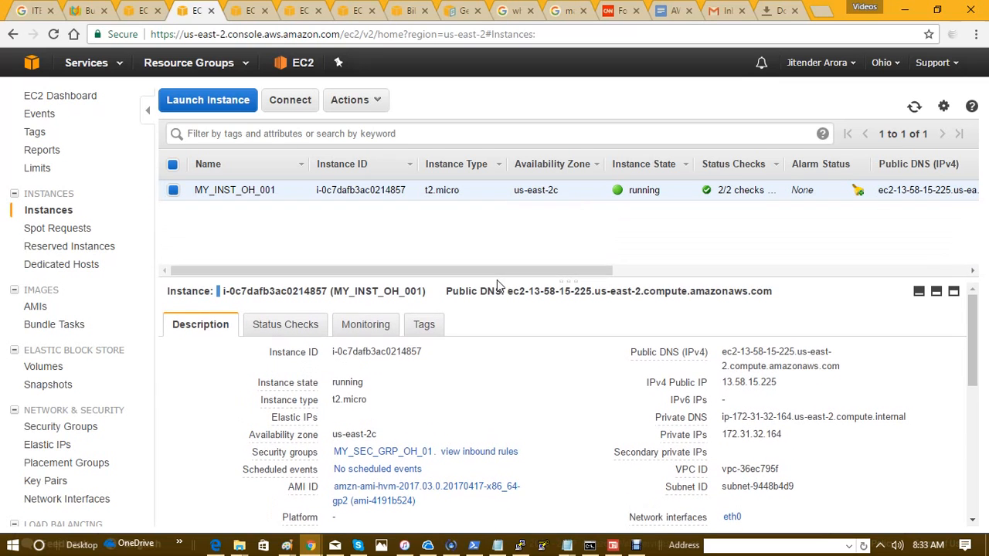
Review the instructions for connecting to the instance with a standalone SSH client, and highlight the instance's public DNS
right_click(365, 194)
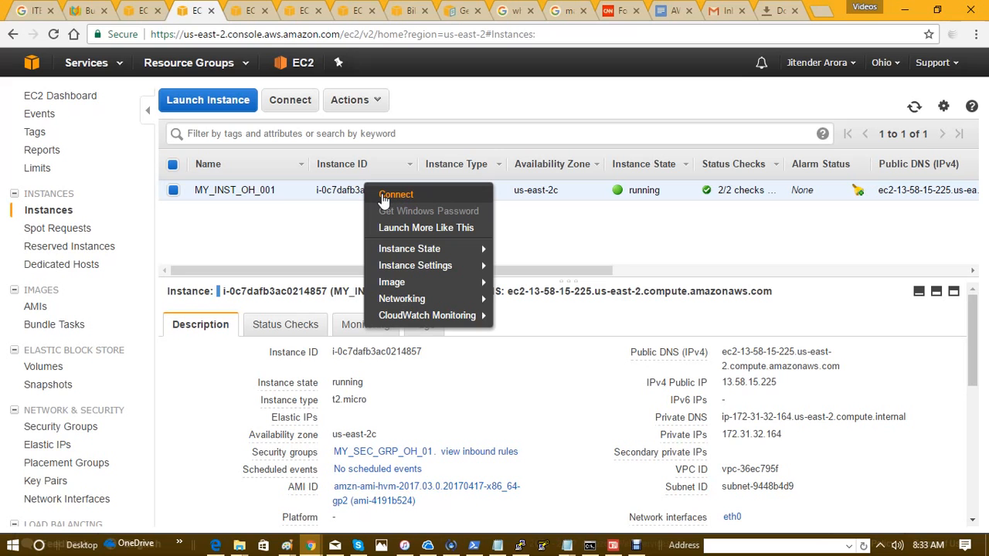
left_click(394, 195)
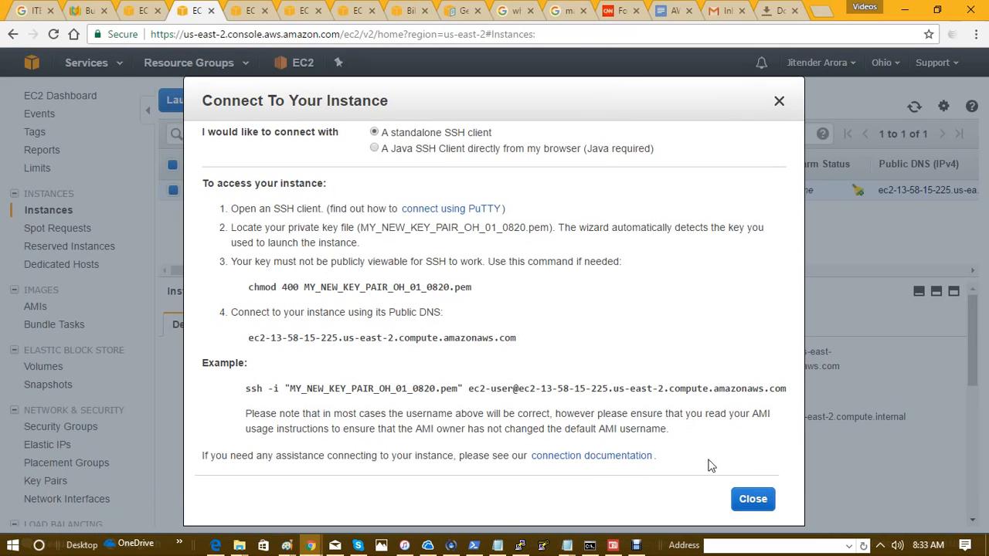
left_click(751, 499)
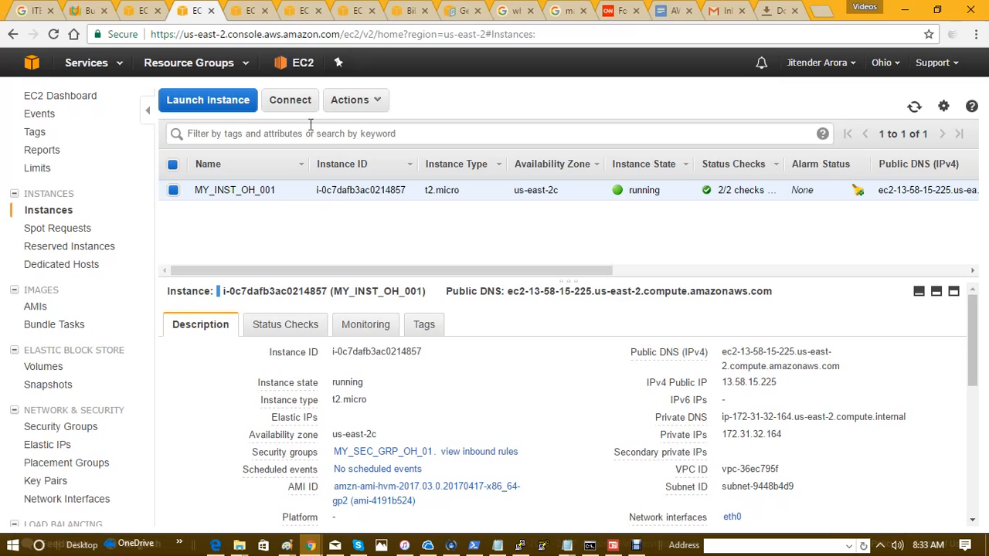
left_click(291, 101)
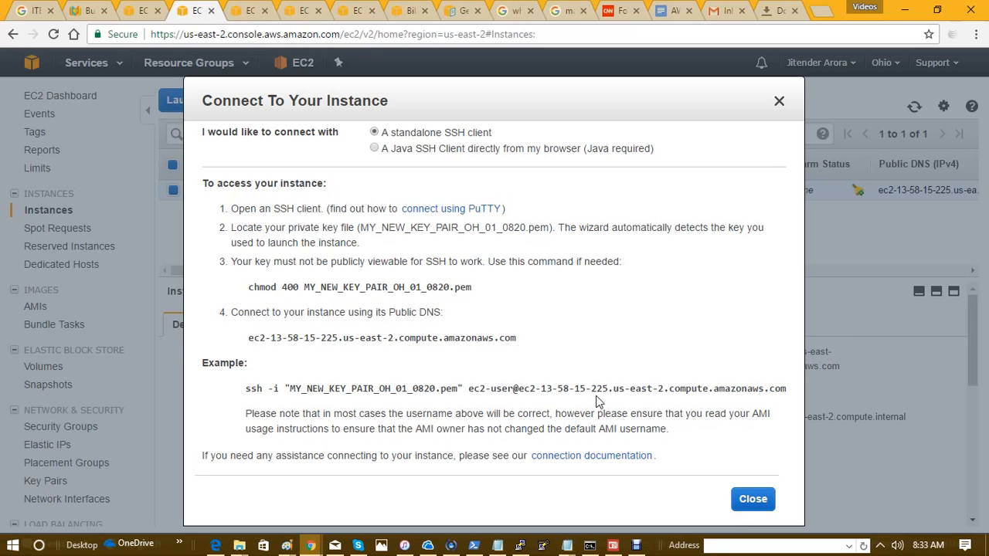
left_click(753, 500)
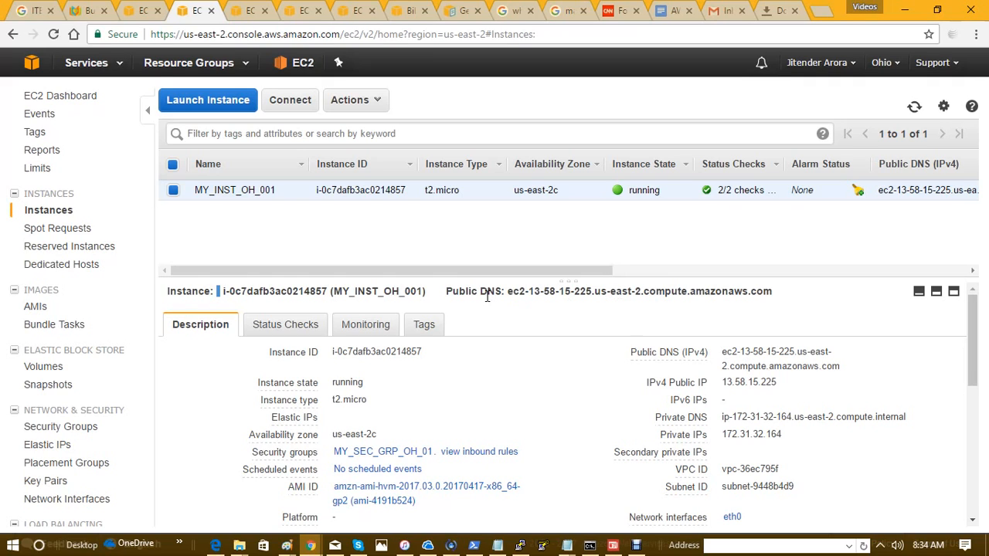
left_click(295, 104)
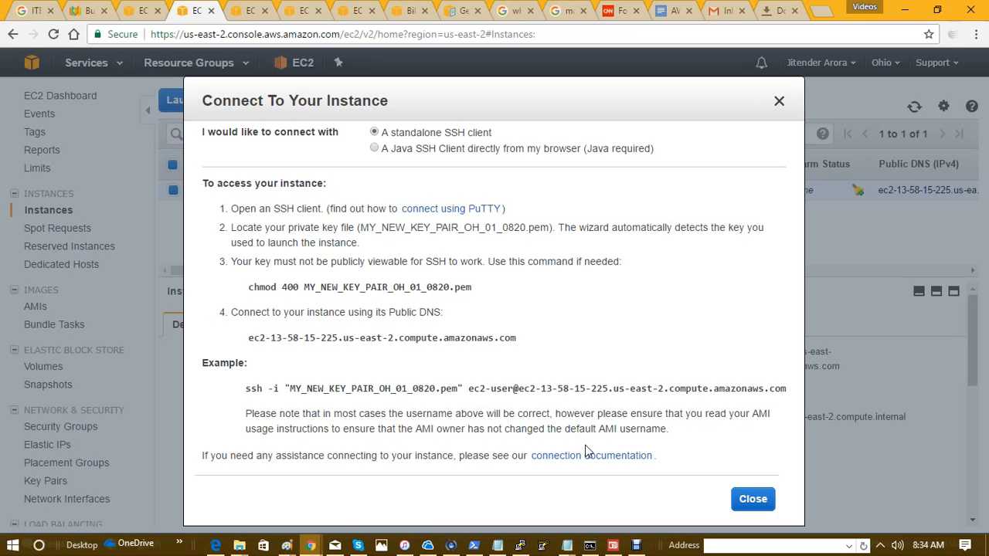
left_click(750, 499)
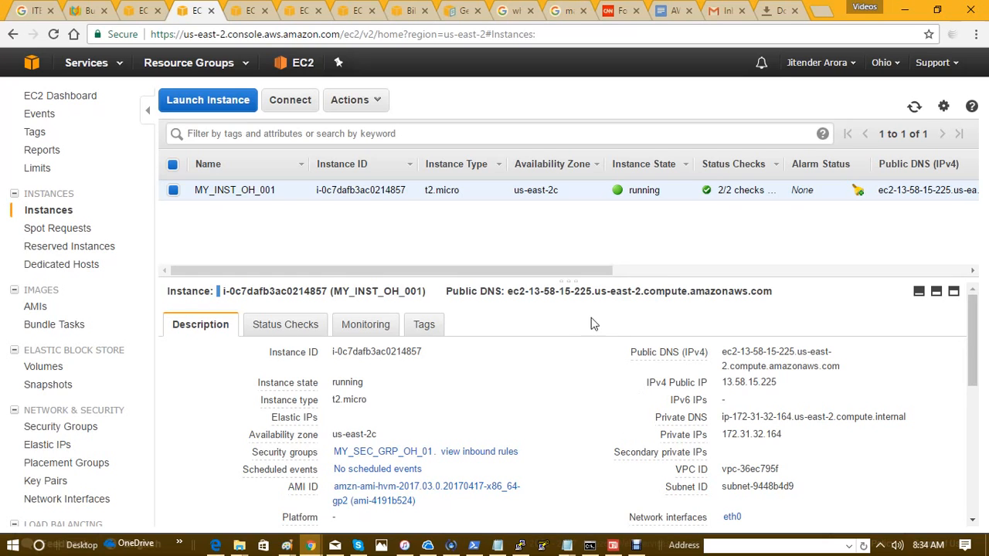
left_click_drag(509, 292, 776, 292)
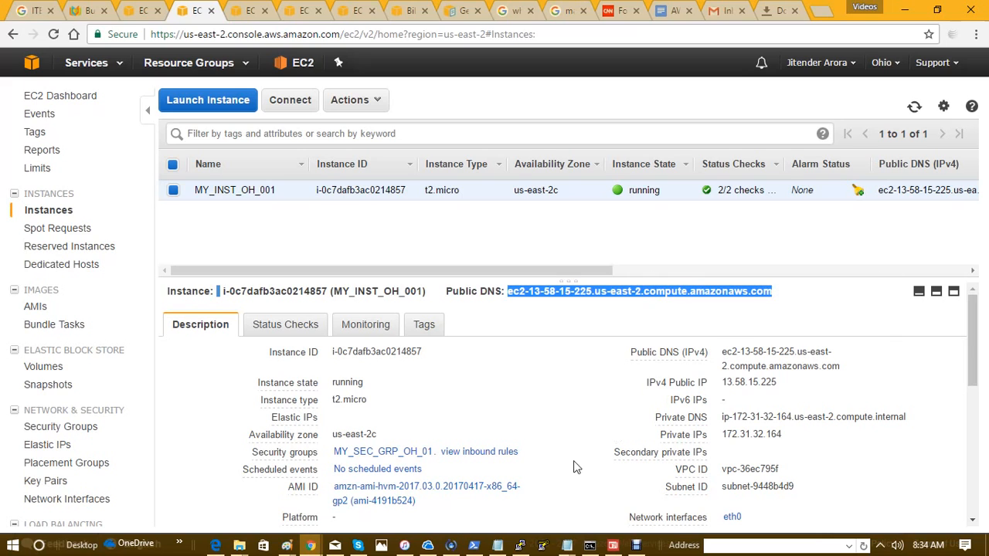
Locate PuTTY among the installed programs and switch to the PuTTY Key Generator window
mouse_move(522, 547)
left_click(17, 547)
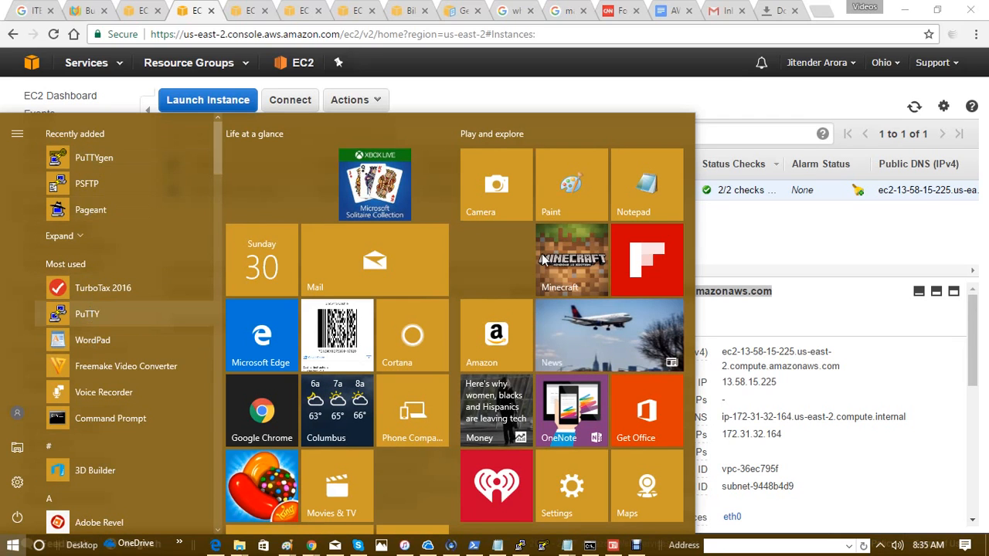
left_click(776, 229)
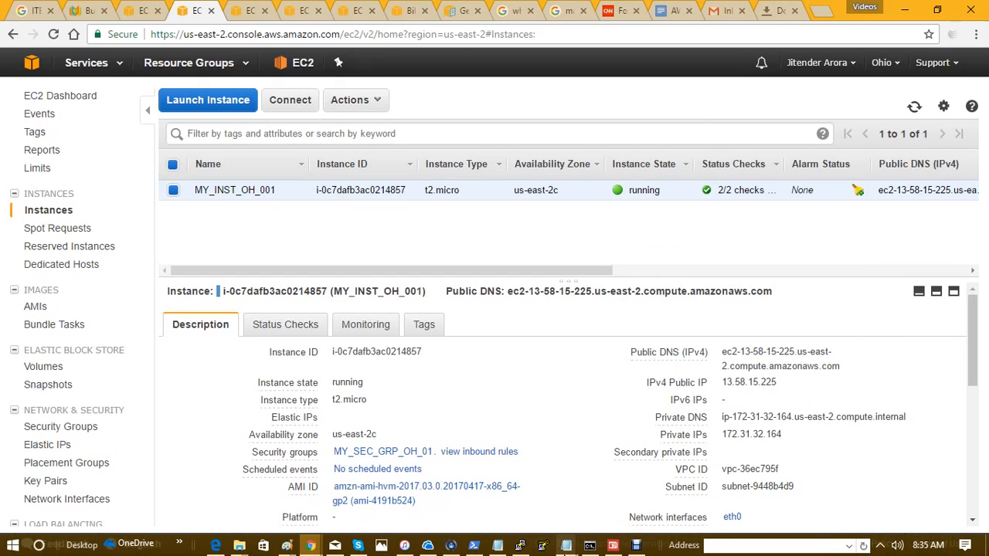
left_click(545, 550)
left_click(544, 546)
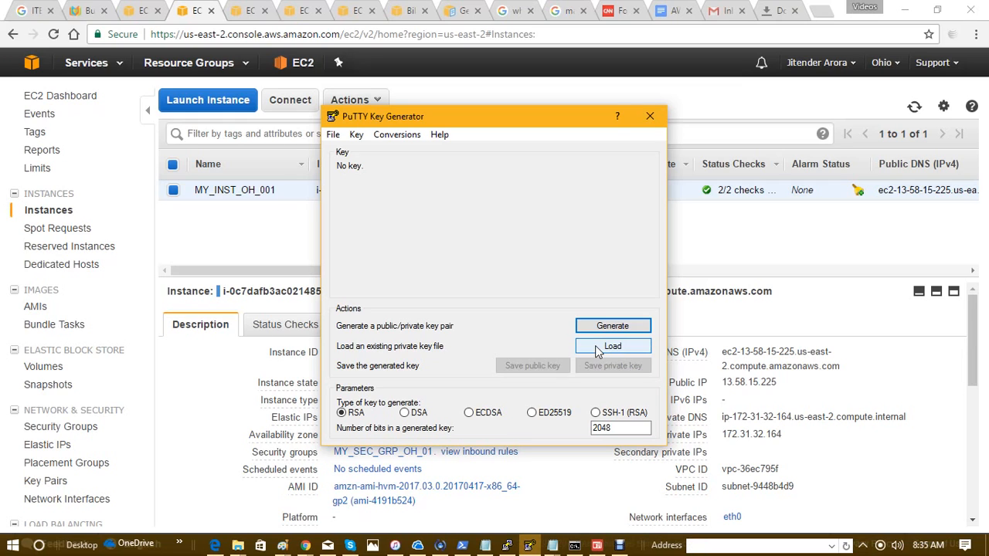
Start loading an existing private key file and list All Files (*.*) in the AWS_04292017 folder
left_click(596, 351)
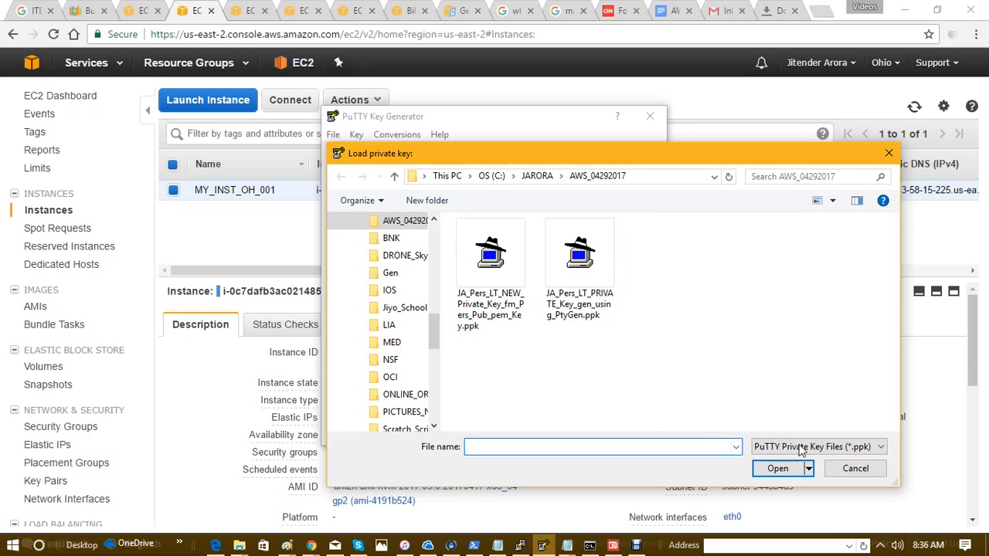
left_click(881, 450)
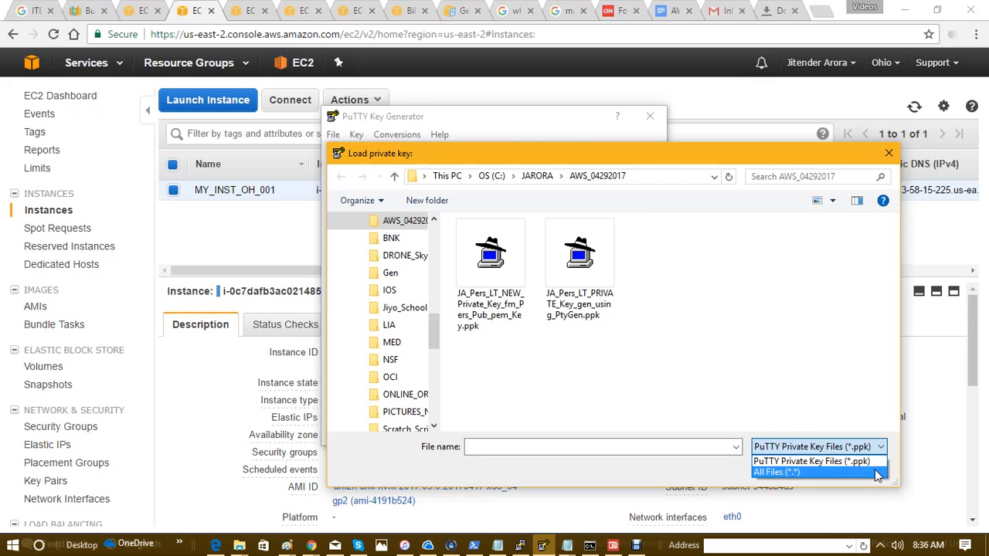
left_click(878, 473)
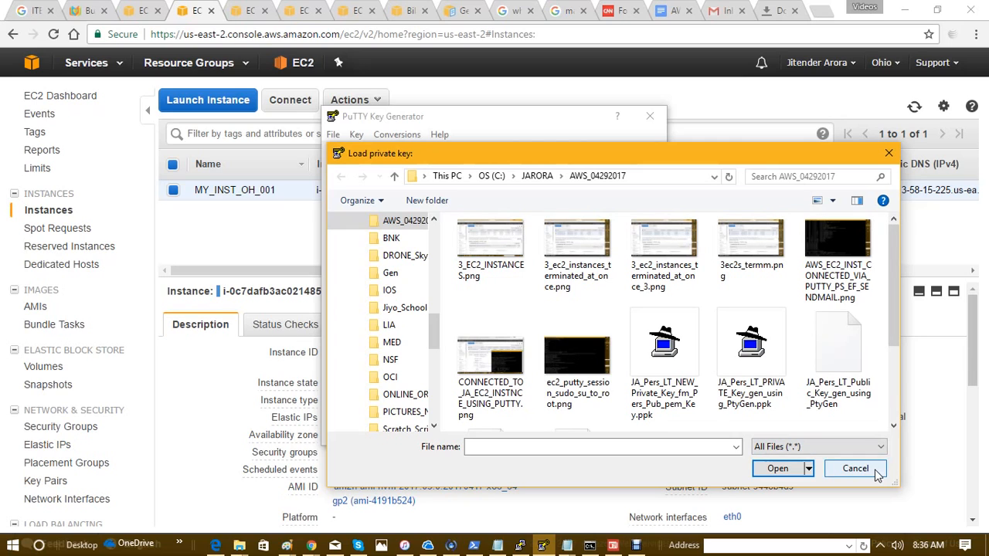
left_click(881, 448)
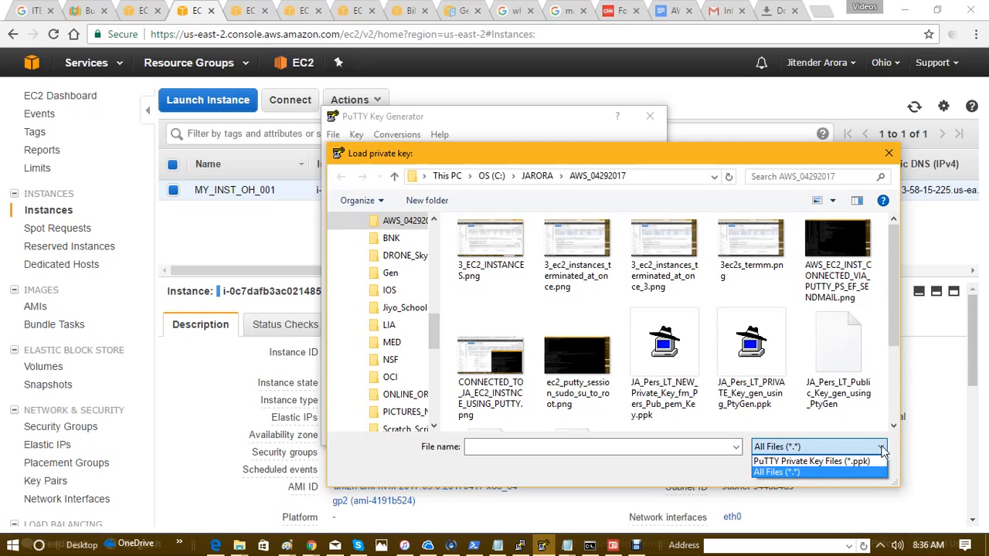
left_click(868, 471)
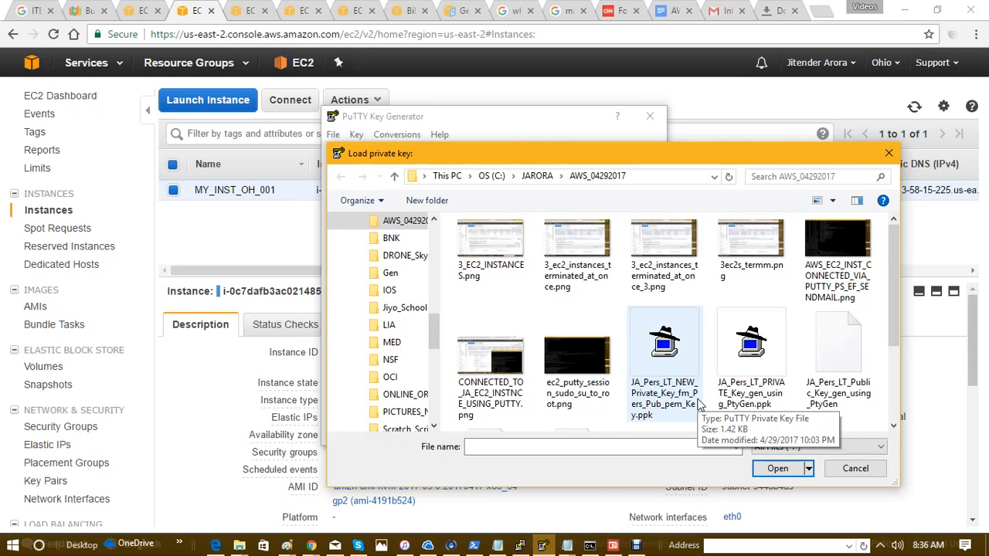
Show the folder's files in Details view and widen the Name column
left_click(833, 200)
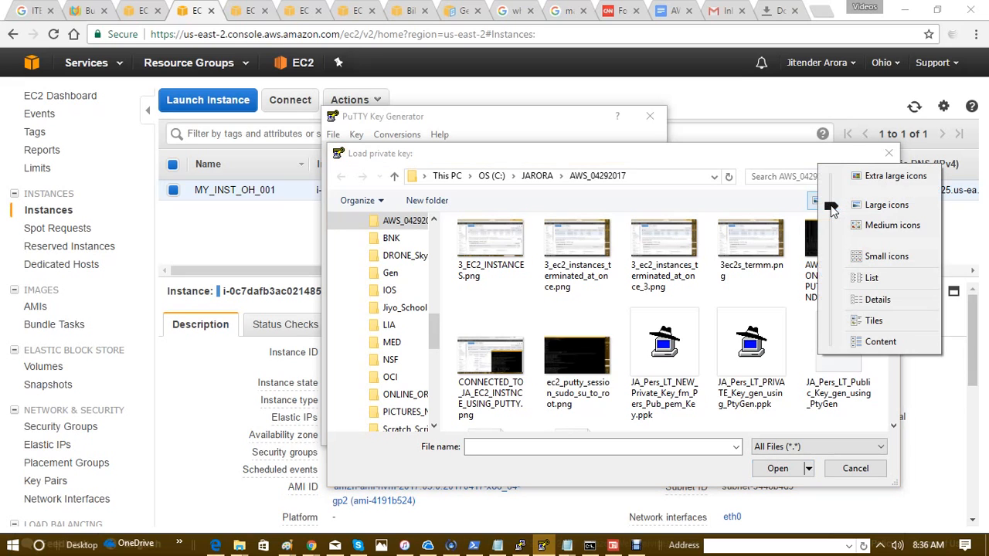
left_click(854, 300)
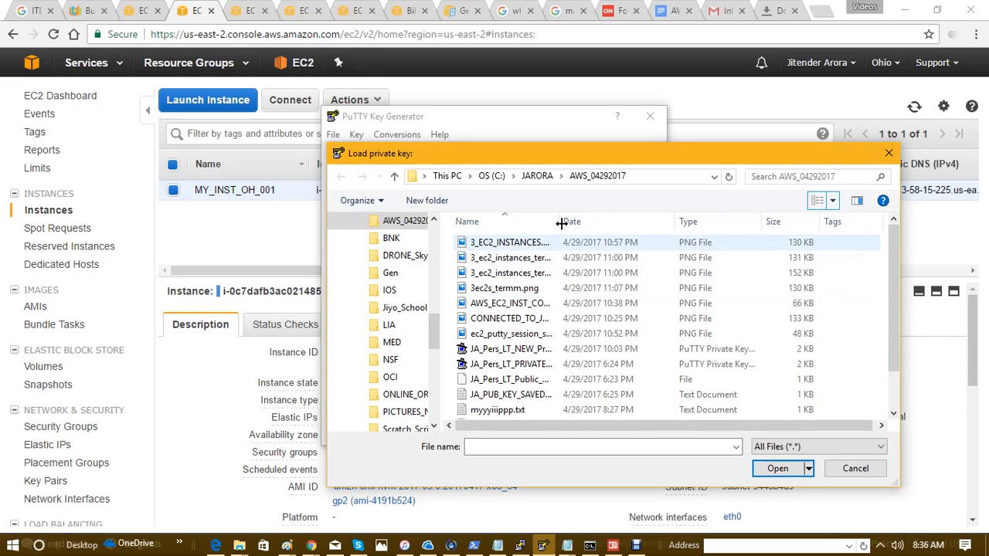
left_click_drag(557, 216, 651, 221)
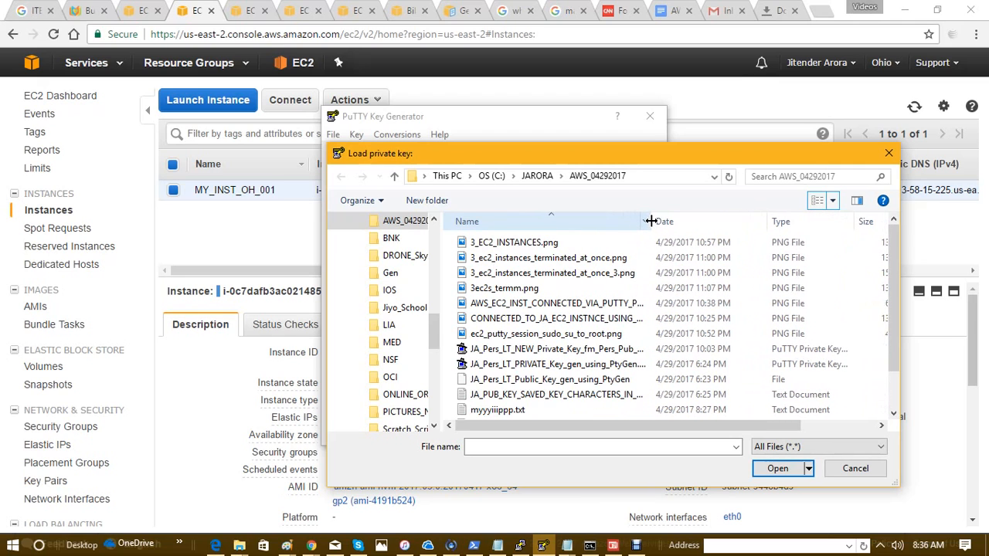
Sort the files by date with the newest first, enlarge the Load private key dialog, and look through the list
left_click(691, 224)
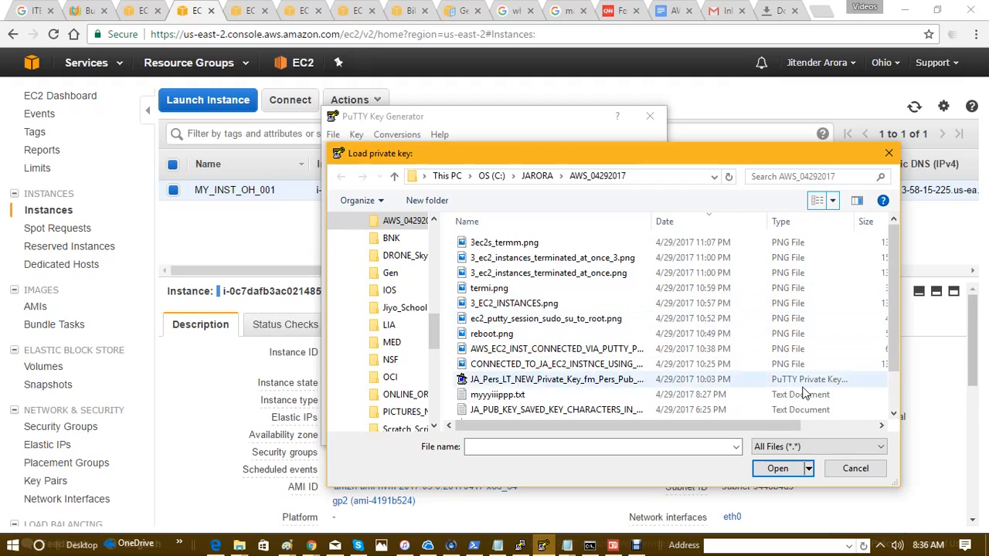
left_click_drag(894, 484, 944, 510)
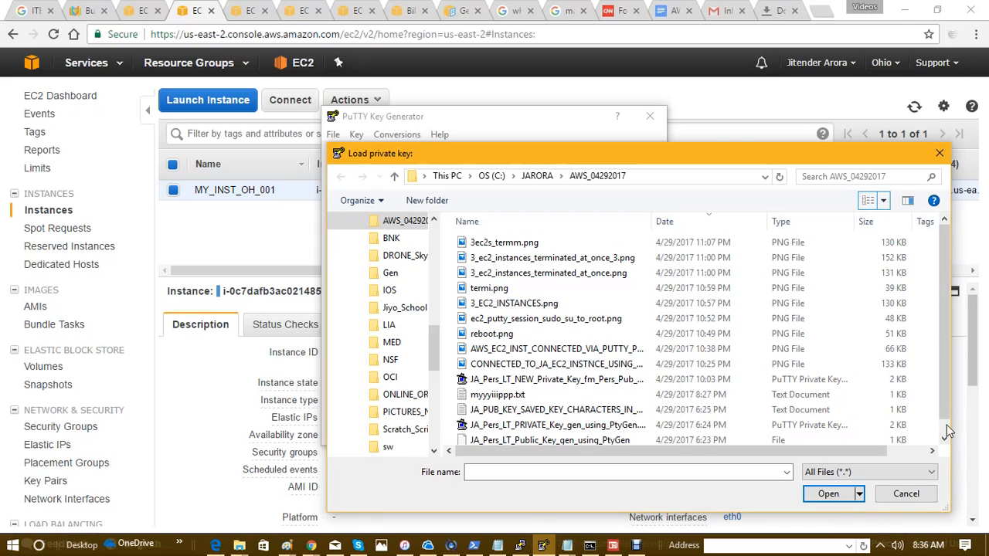
left_click_drag(942, 426, 943, 433)
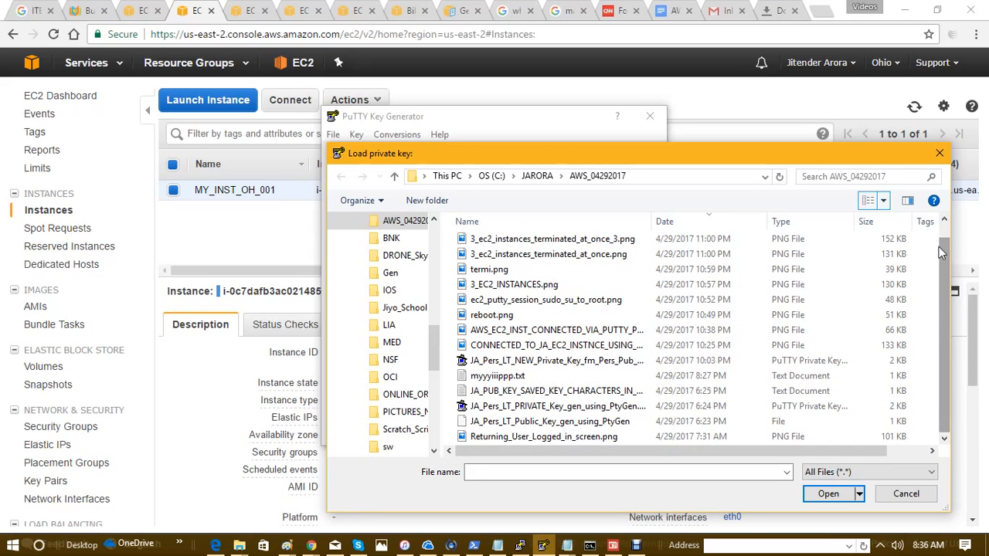
left_click_drag(939, 236, 943, 228)
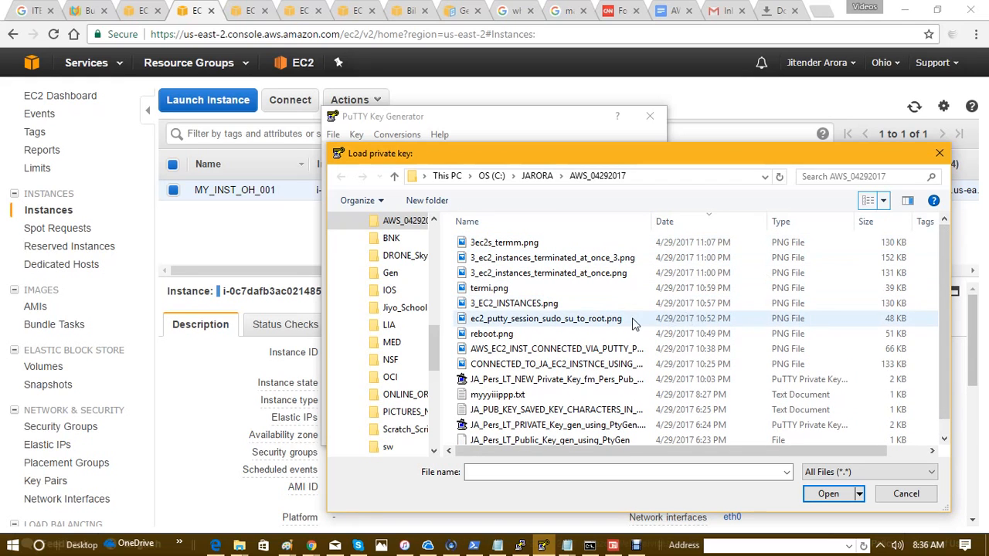
left_click(689, 224)
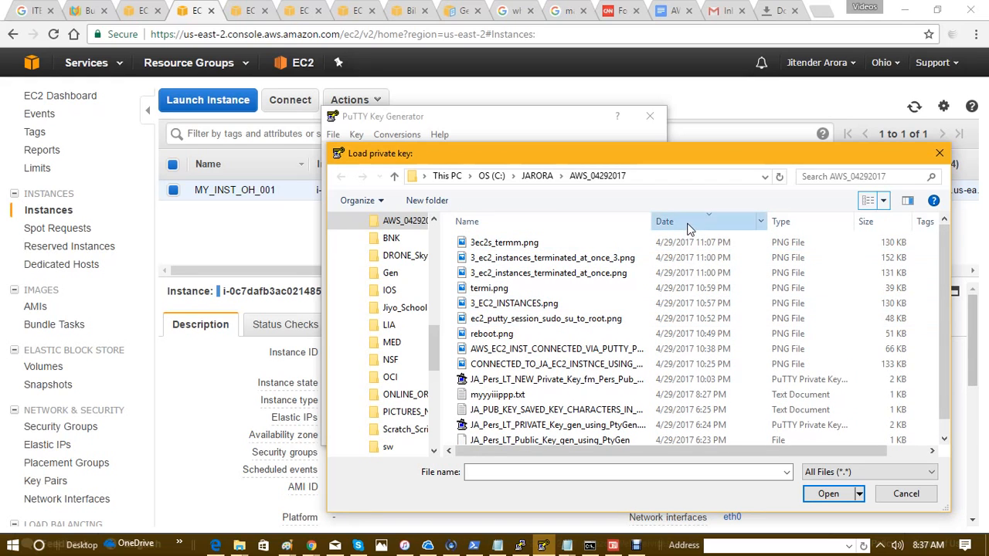
Switch the Load private key dialog to the Downloads folder under This PC and look through its files for the key file
left_click(688, 225)
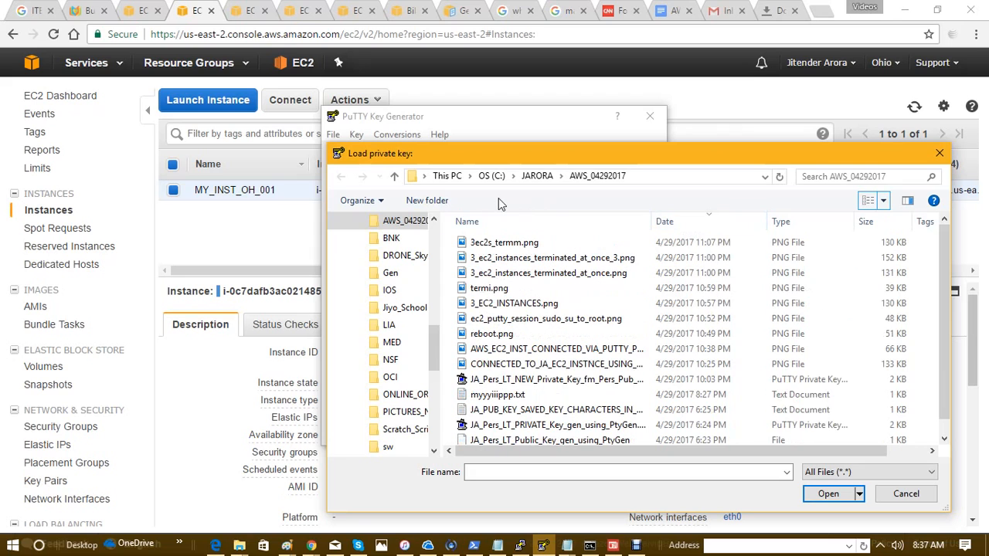
left_click(433, 244)
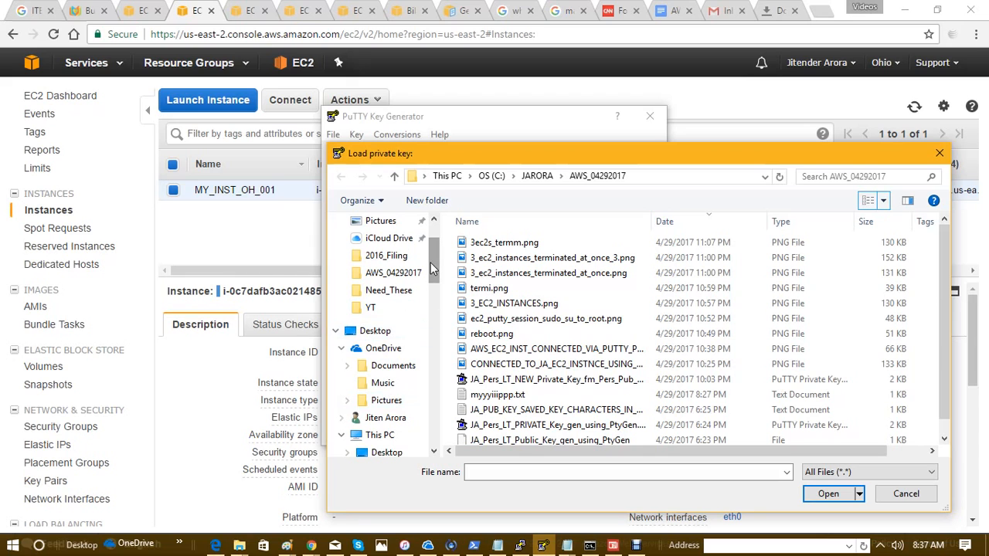
left_click_drag(432, 261, 432, 239)
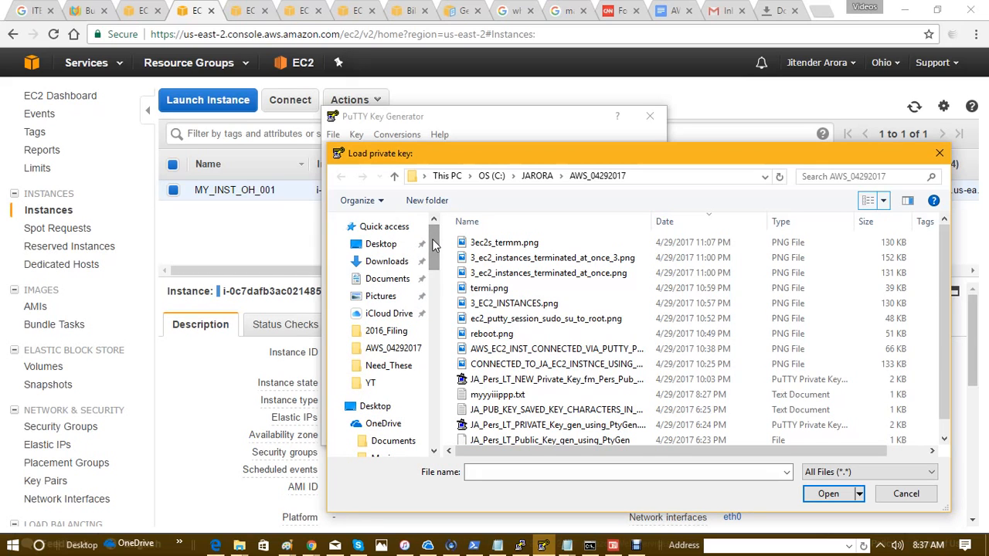
left_click(365, 262)
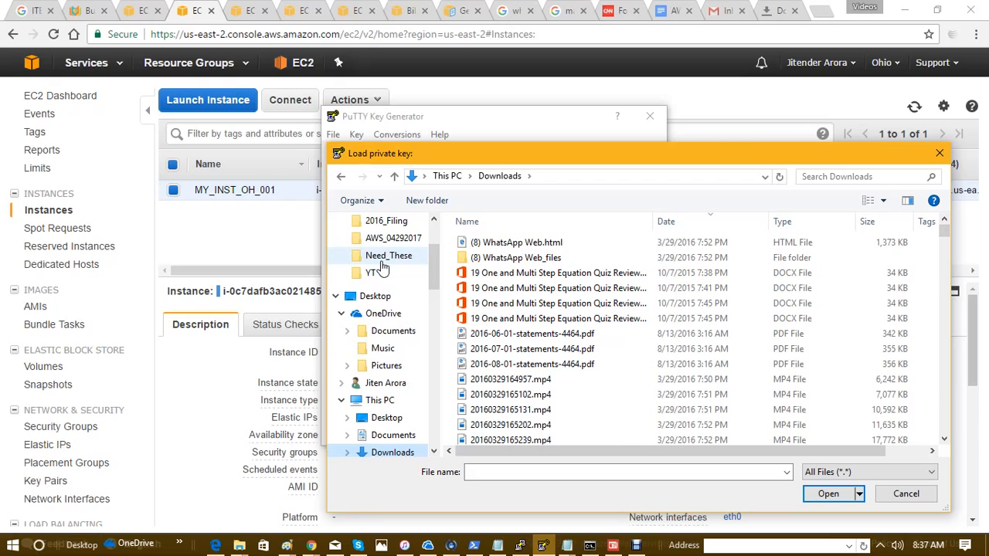
left_click(561, 180)
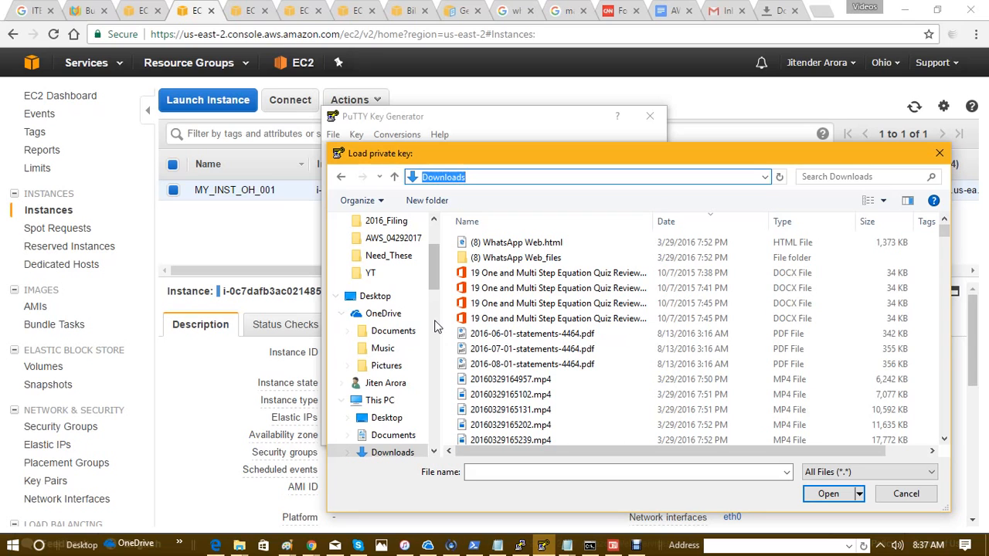
left_click(381, 402)
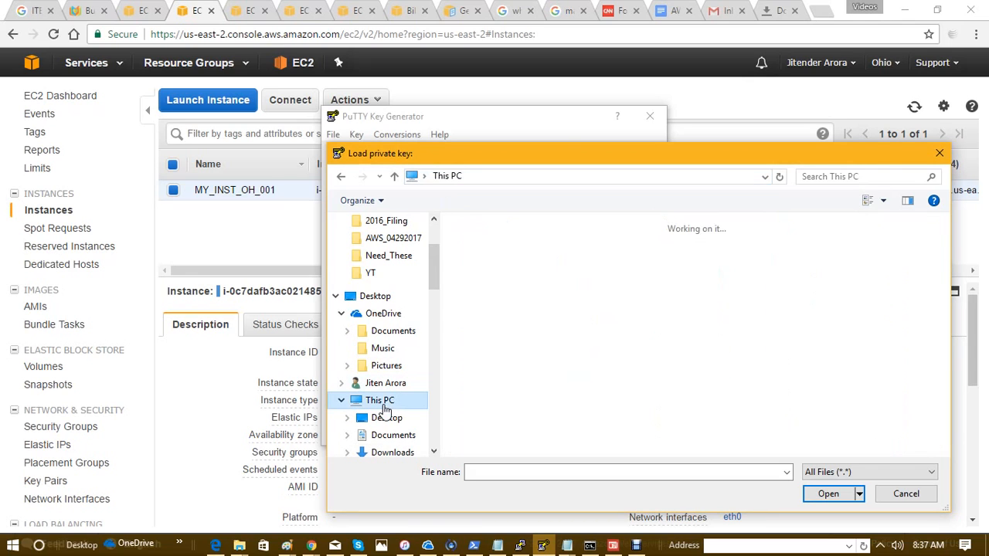
left_click(390, 453)
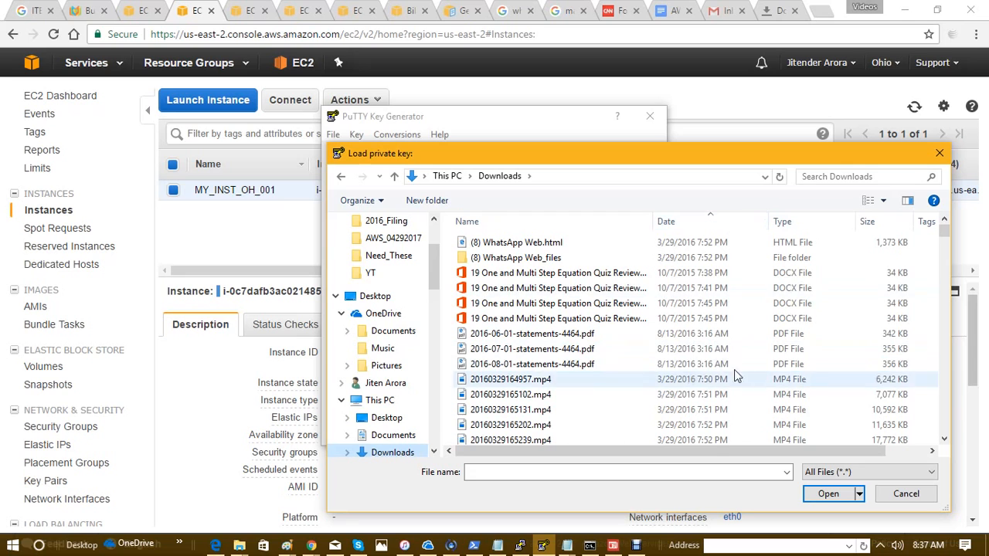
left_click(946, 397)
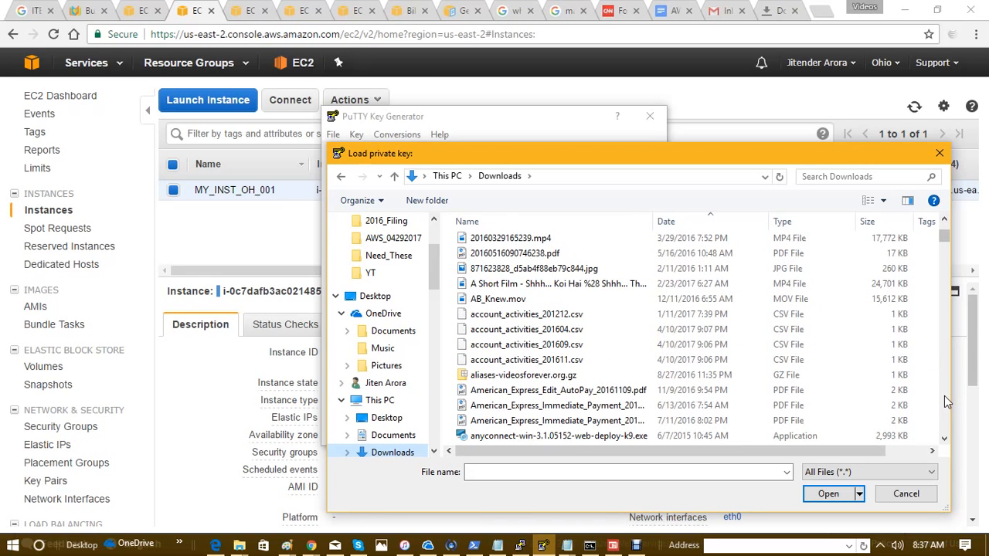
left_click(945, 400)
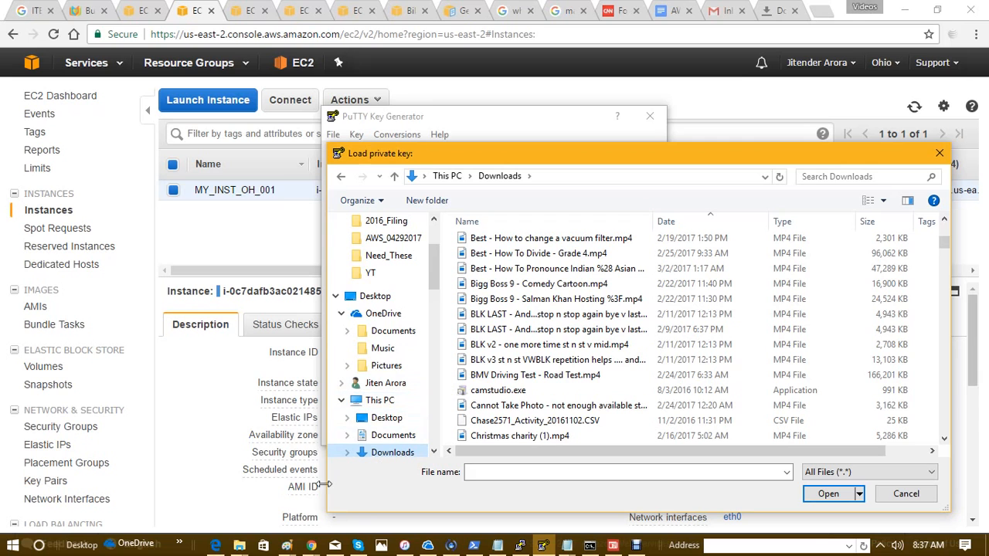
Check the Downloads folder in File Explorer for the MY_NEW_KEY_PAIR_OH_01_0820 file, then minimize that window
left_click(238, 546)
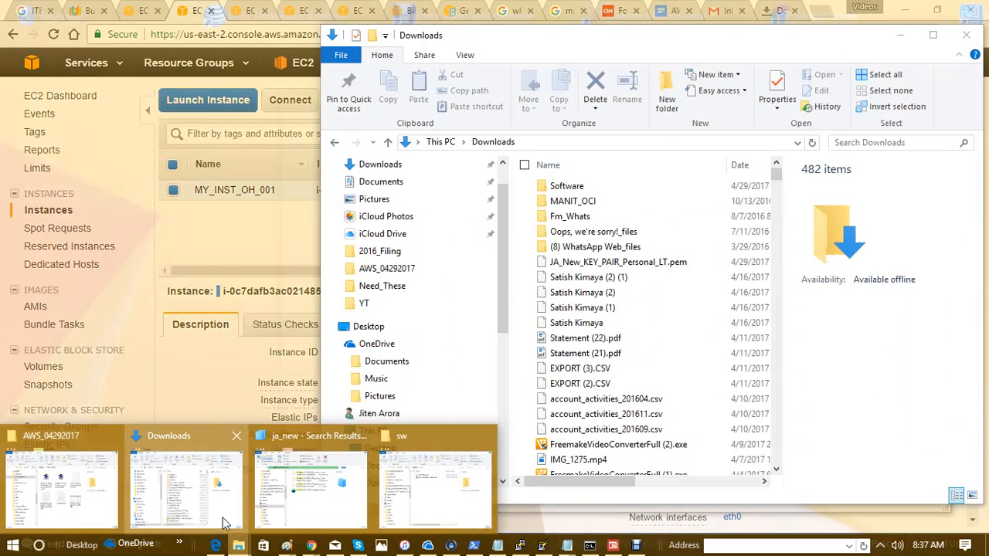
left_click(224, 521)
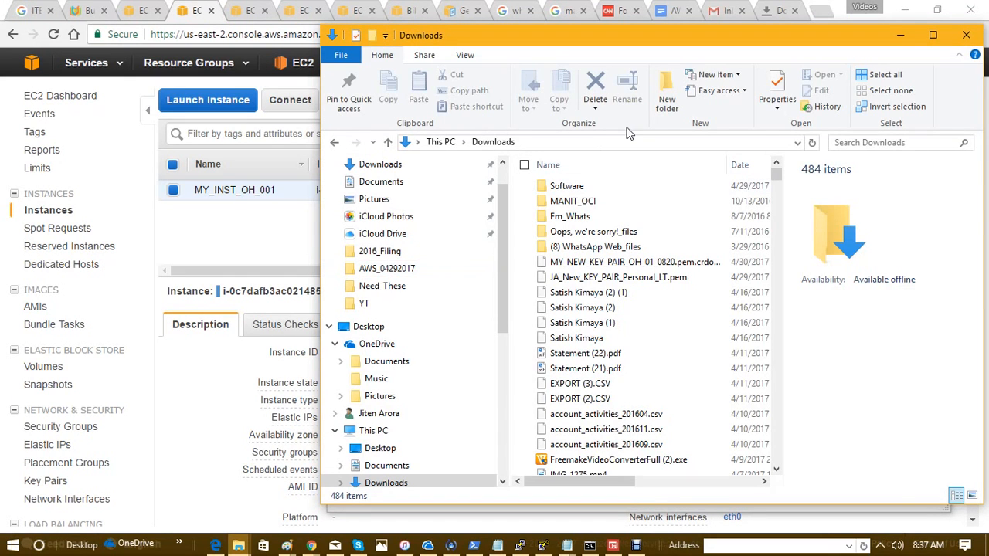
left_click(624, 145)
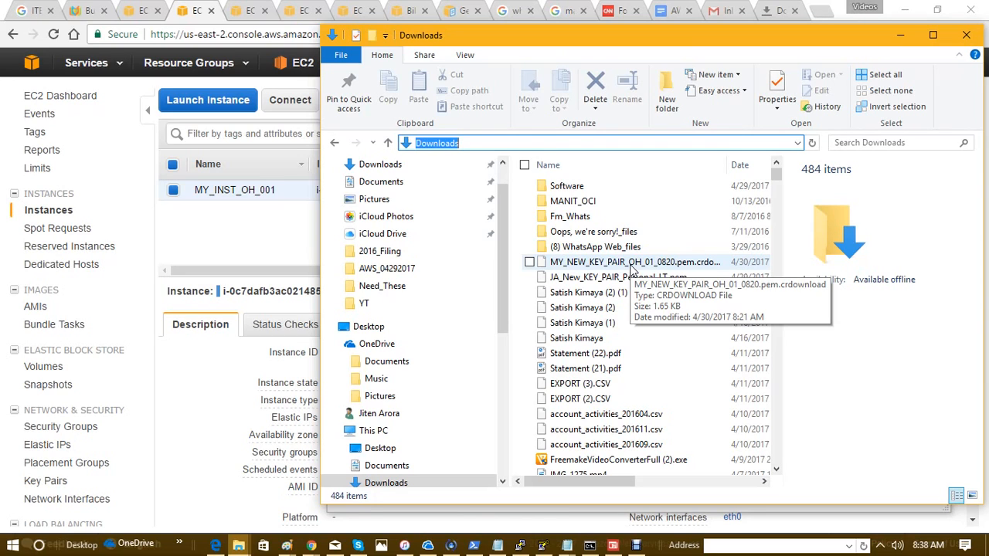
left_click(898, 35)
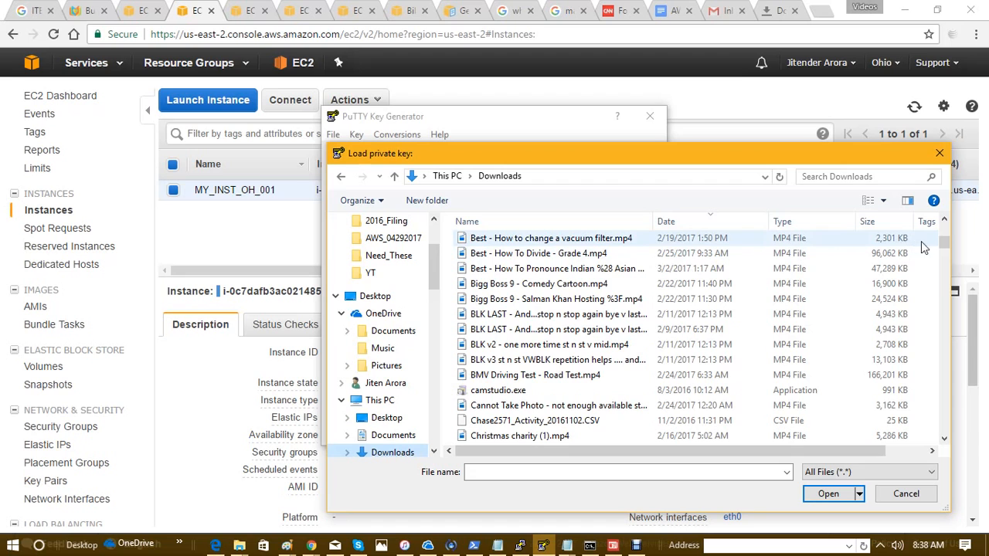
Go back to the start of the Downloads list and open the user's profile folder
left_click_drag(941, 241, 940, 234)
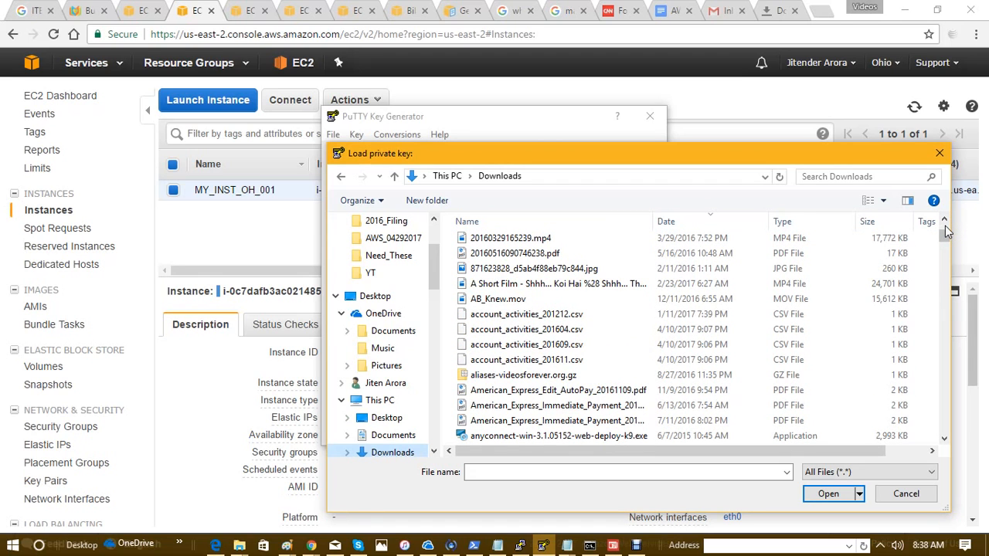
scroll(944, 225, "up", 5)
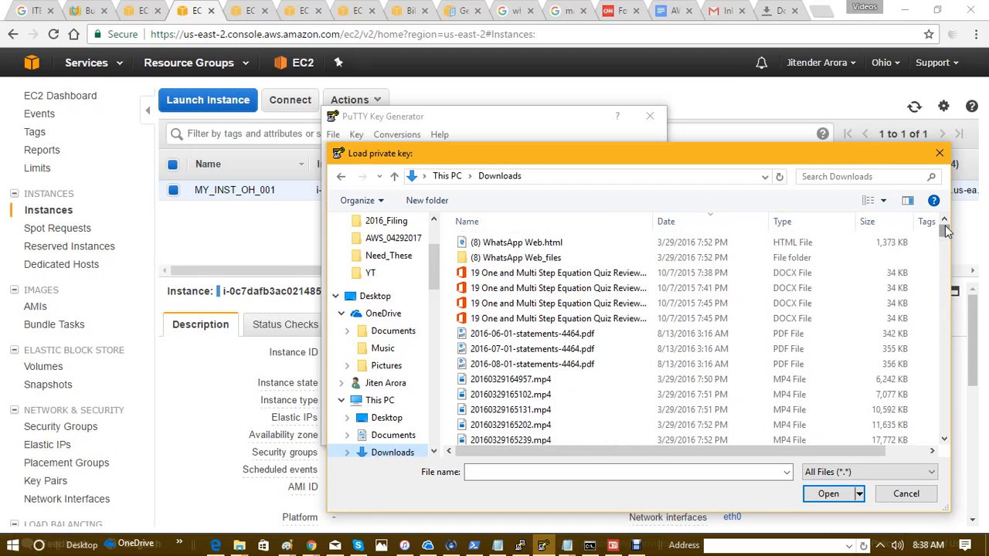
left_click(384, 383)
scroll(432, 403, "down", 5)
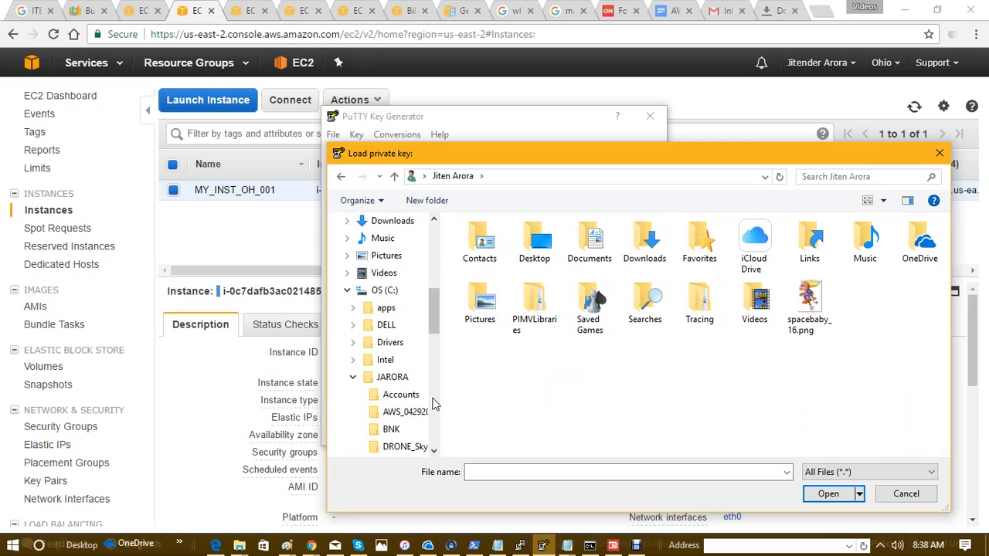
Browse through OS (C:) and Users to the current user's Downloads folder in the Load private key dialog
left_click(384, 292)
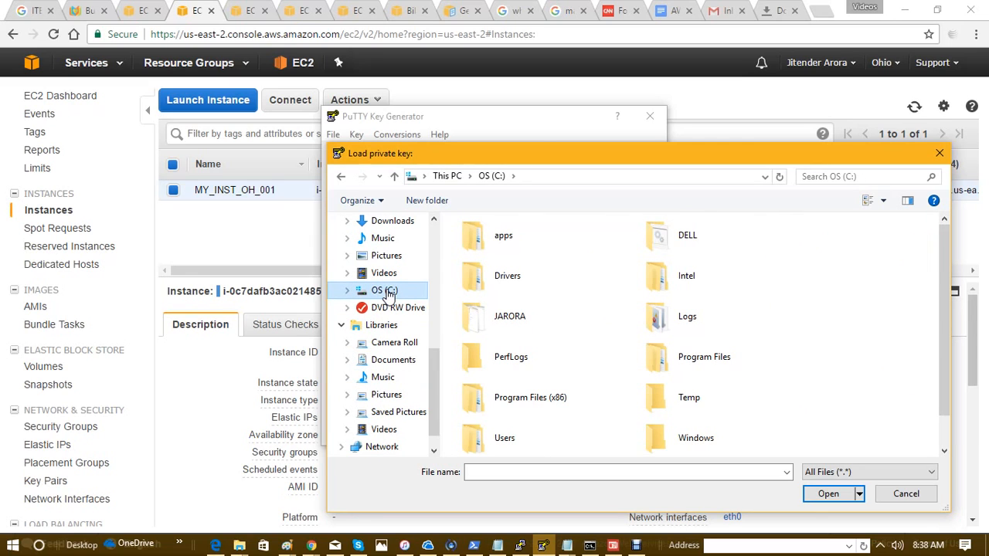
double_click(502, 439)
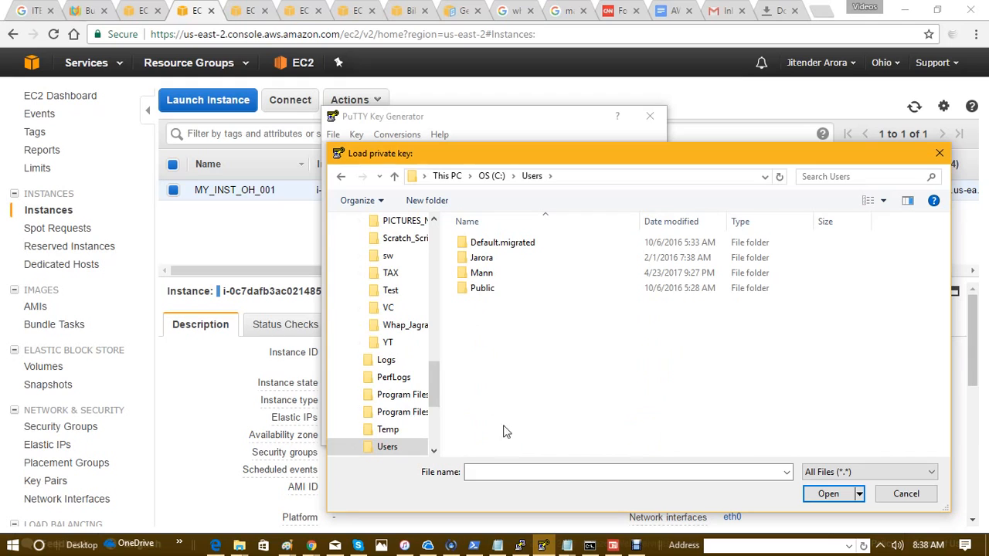
double_click(482, 258)
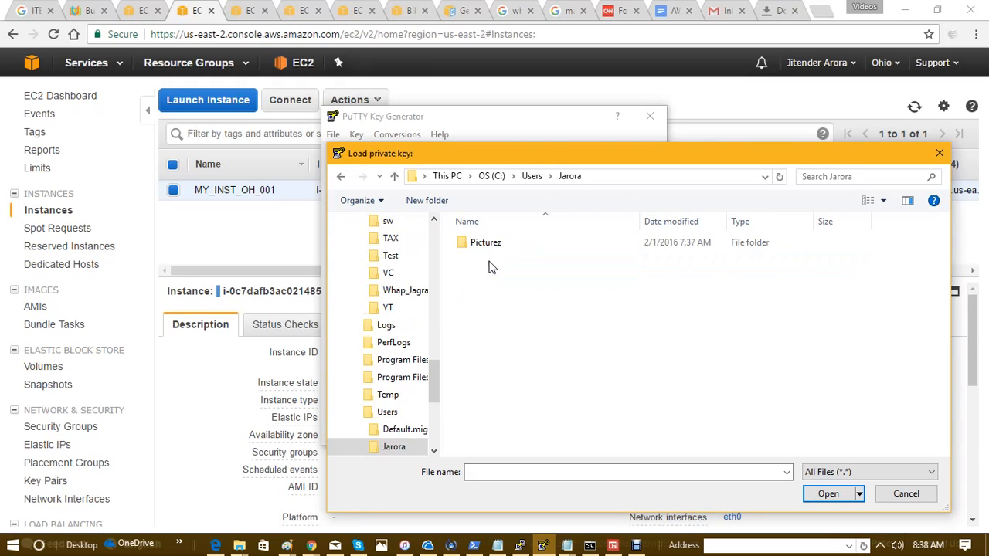
left_click(532, 176)
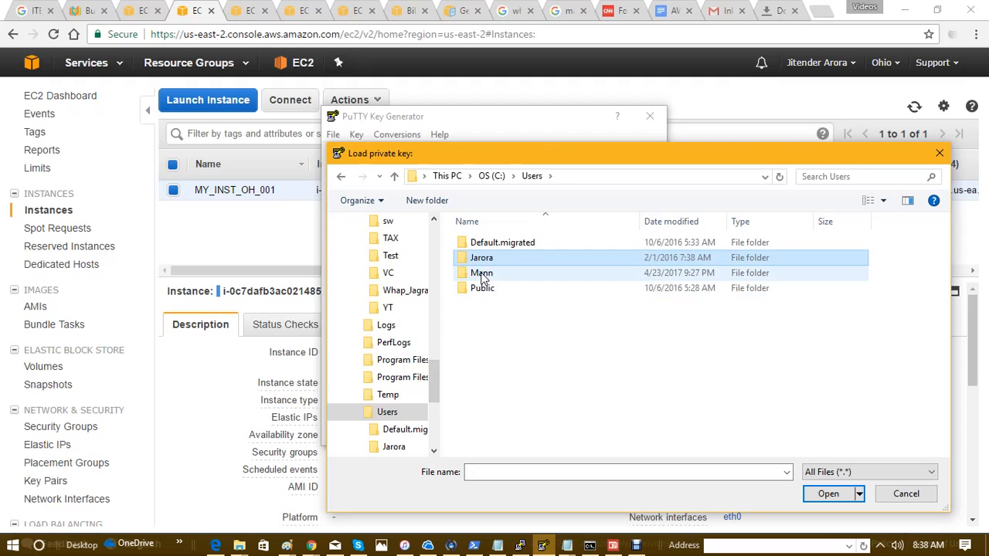
double_click(482, 275)
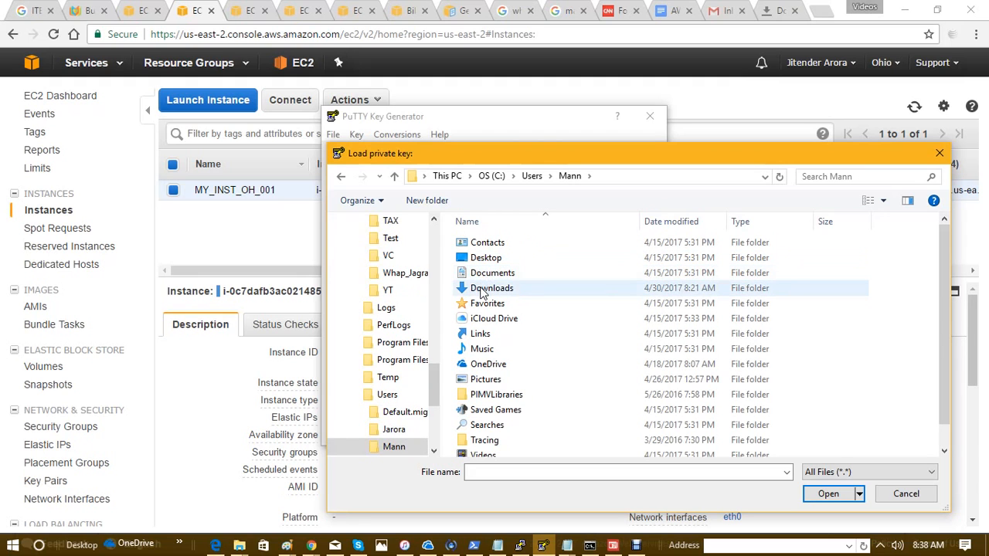
double_click(482, 287)
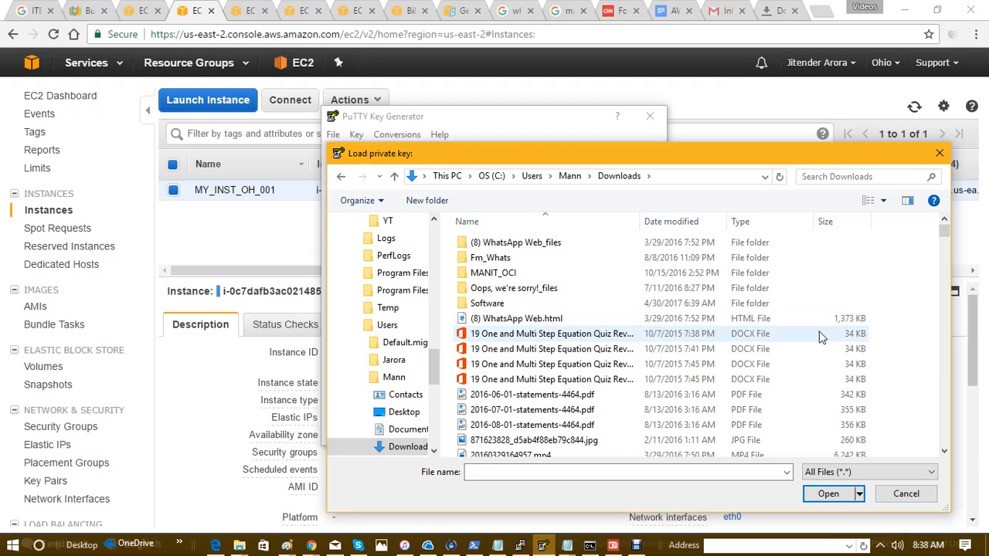
Sort the Downloads files by date modified with the newest first
left_click(941, 355)
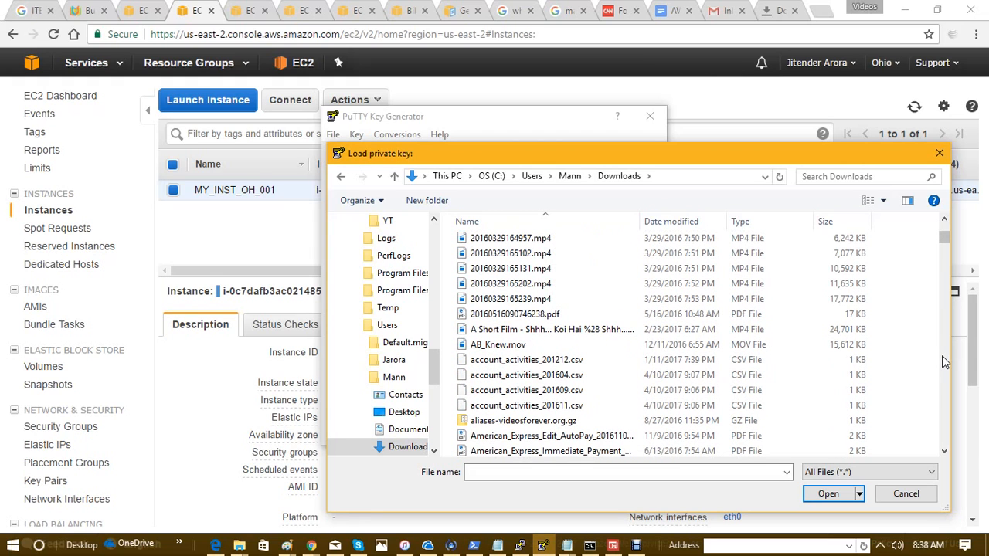
left_click(703, 216)
left_click(703, 219)
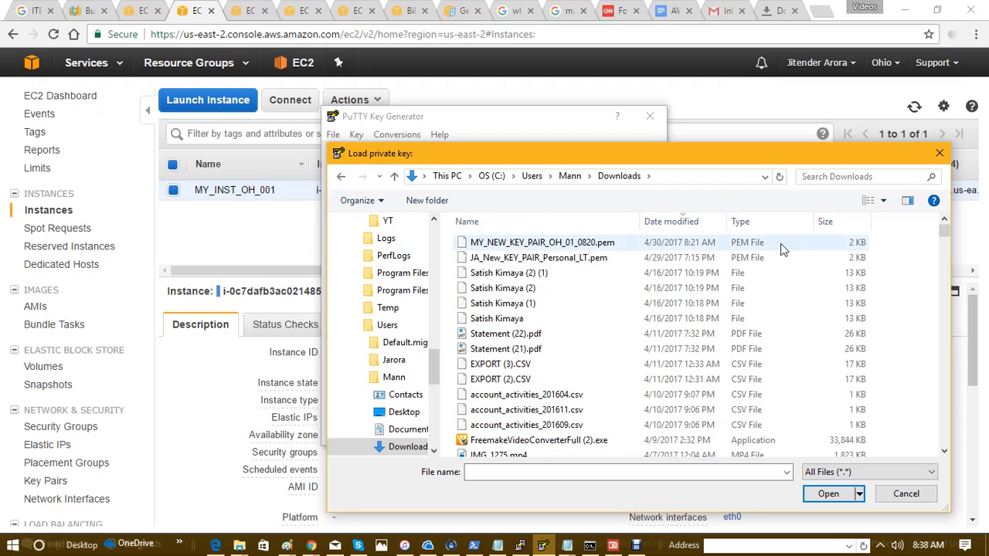
Load MY_NEW_KEY_PAIR_OH_01_0820.pem into the key generator and acknowledge the import notice
left_click(599, 247)
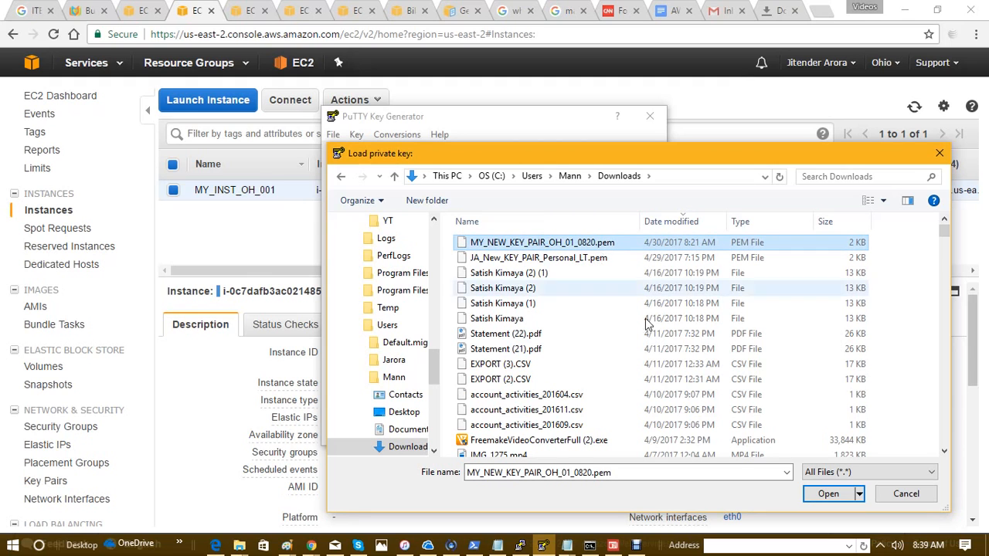
left_click(825, 494)
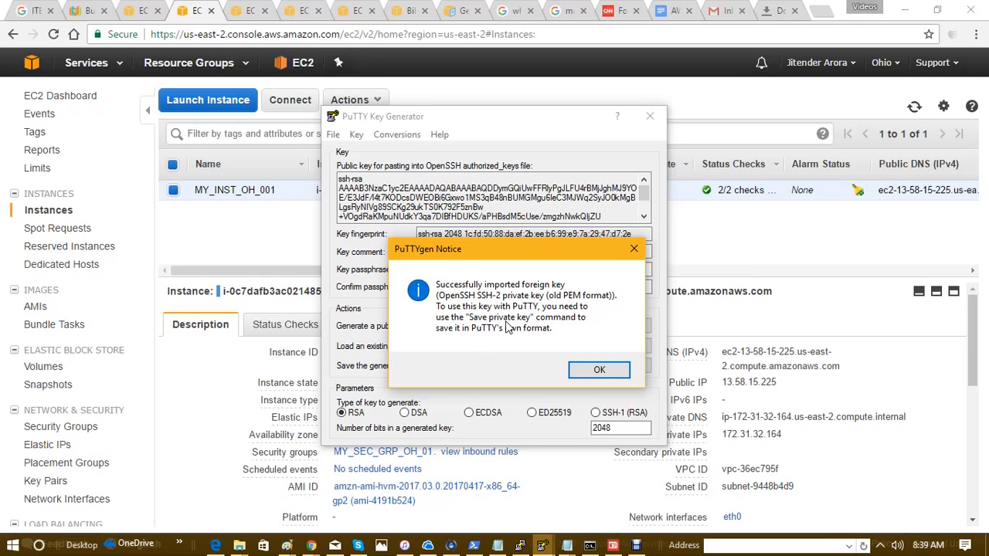
left_click(600, 370)
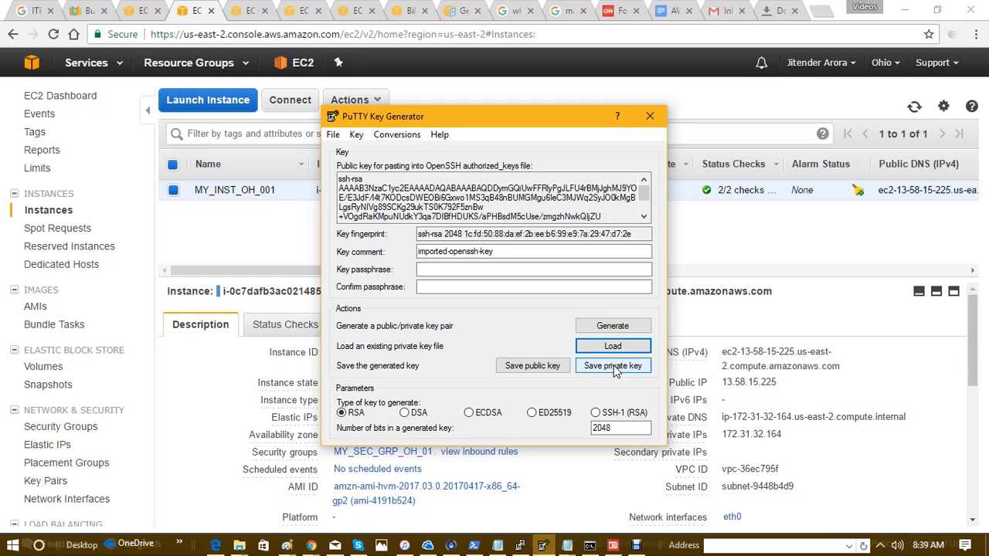
left_click(614, 368)
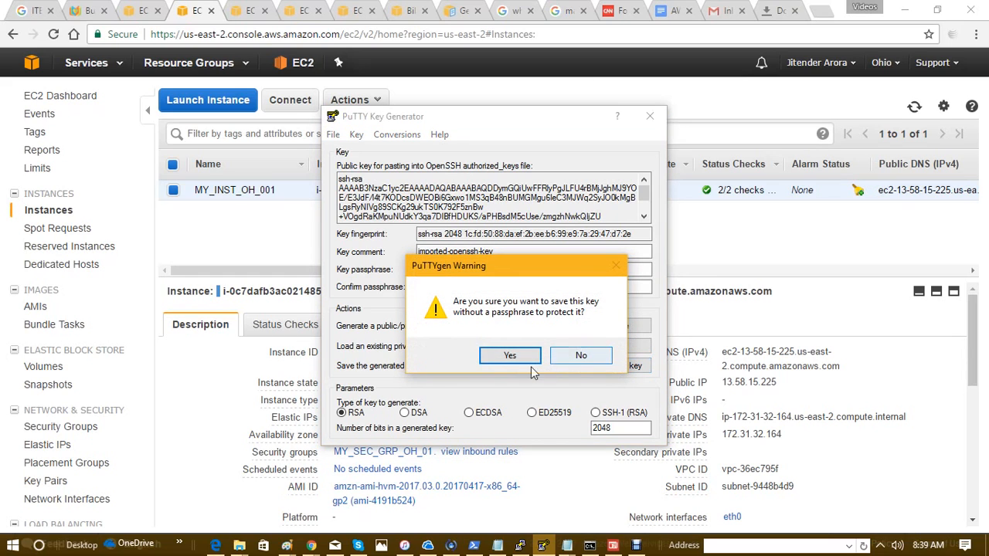
left_click(570, 357)
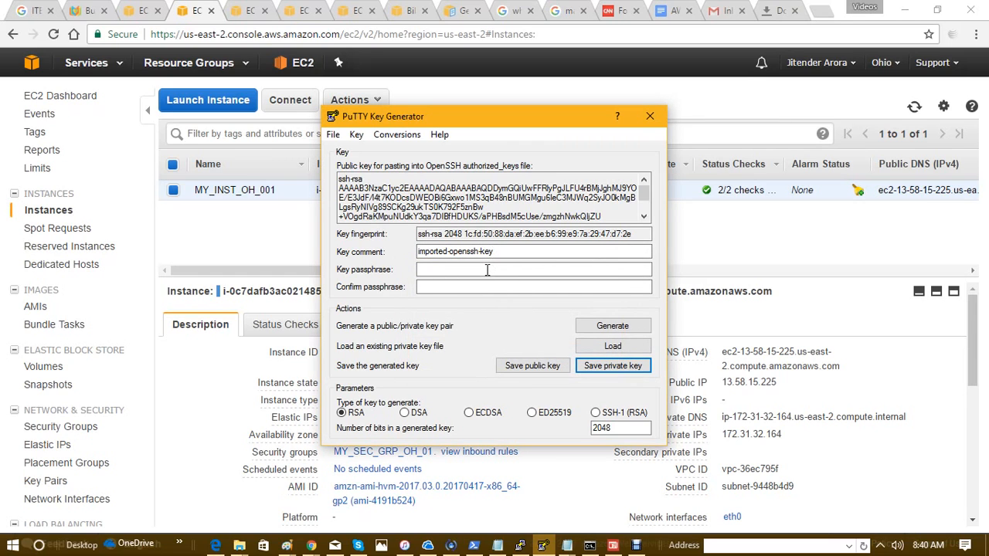
left_click(486, 270)
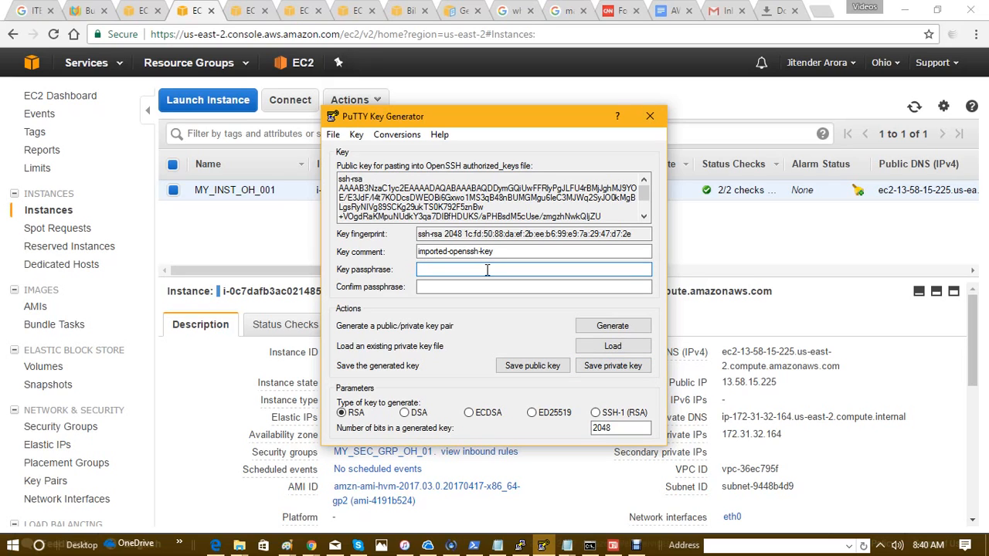
left_click(485, 285)
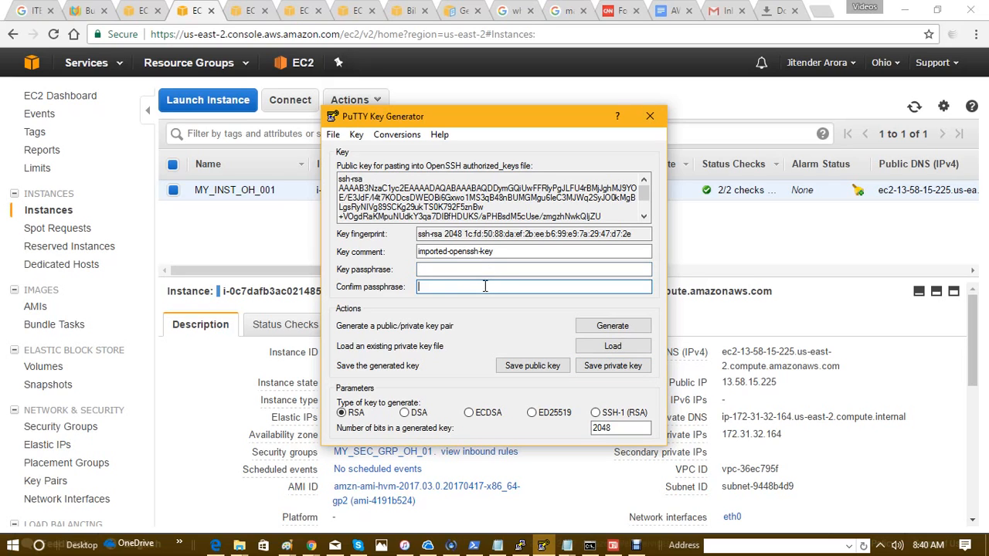
Save the private key without a passphrase as MY_NEW_KEY_PAIR_OH_01_0820_PPK in Downloads and close the key generator
left_click(596, 366)
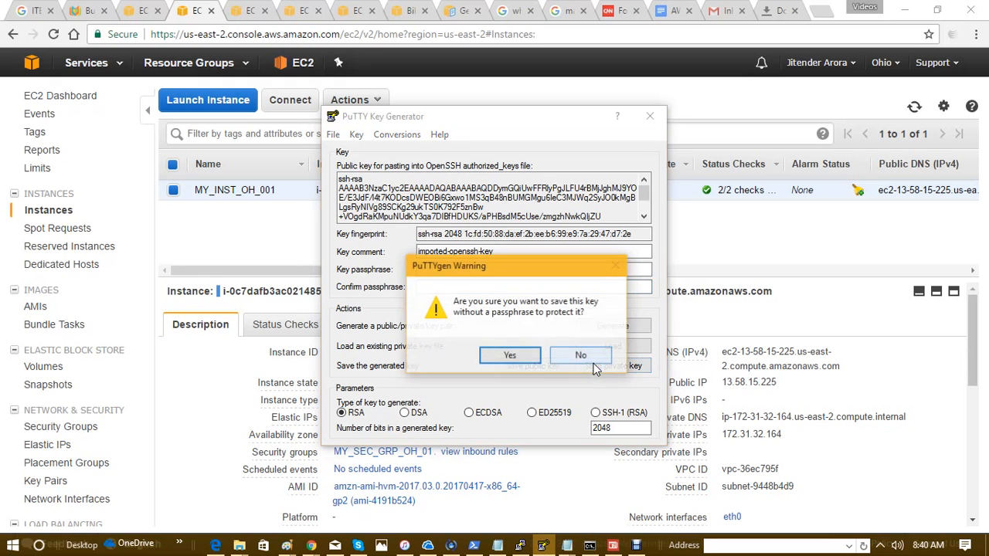
left_click(508, 358)
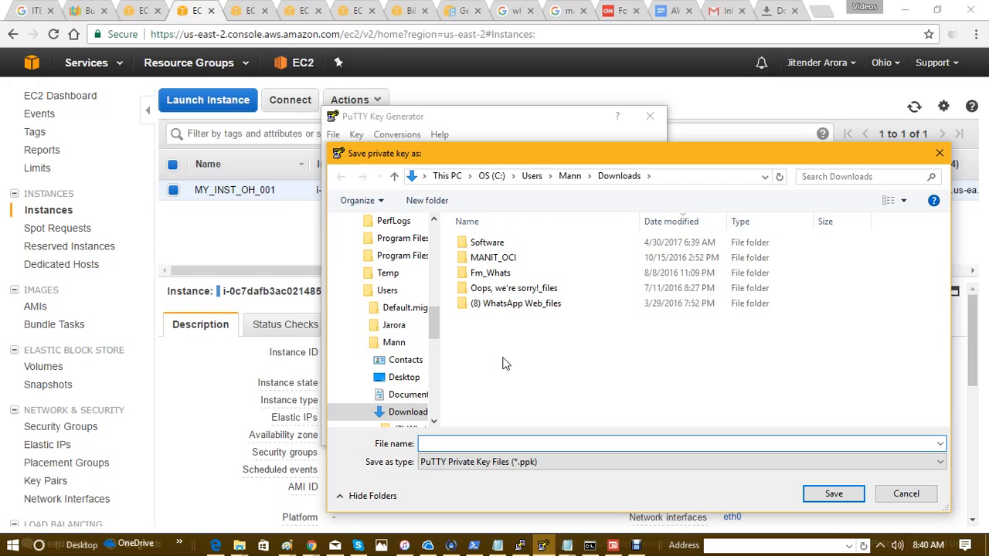
type("MY")
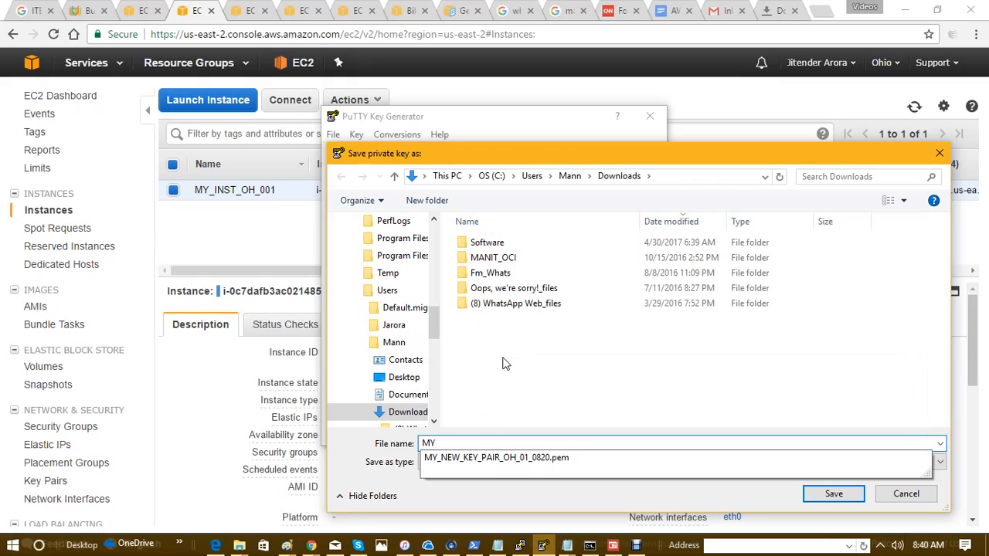
key("Down")
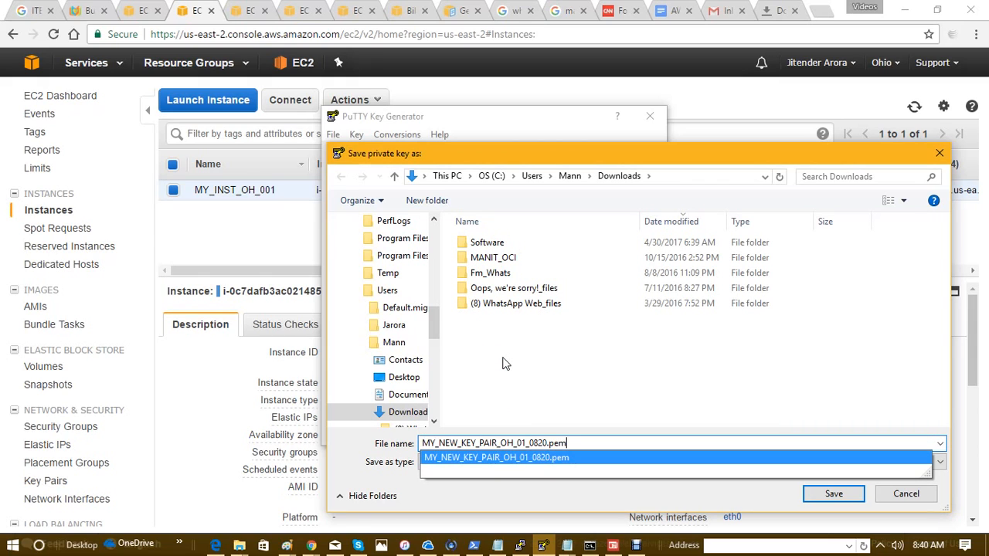
key("BackSpace")
key("BackSpace")
key("BackSpace")
key("BackSpace")
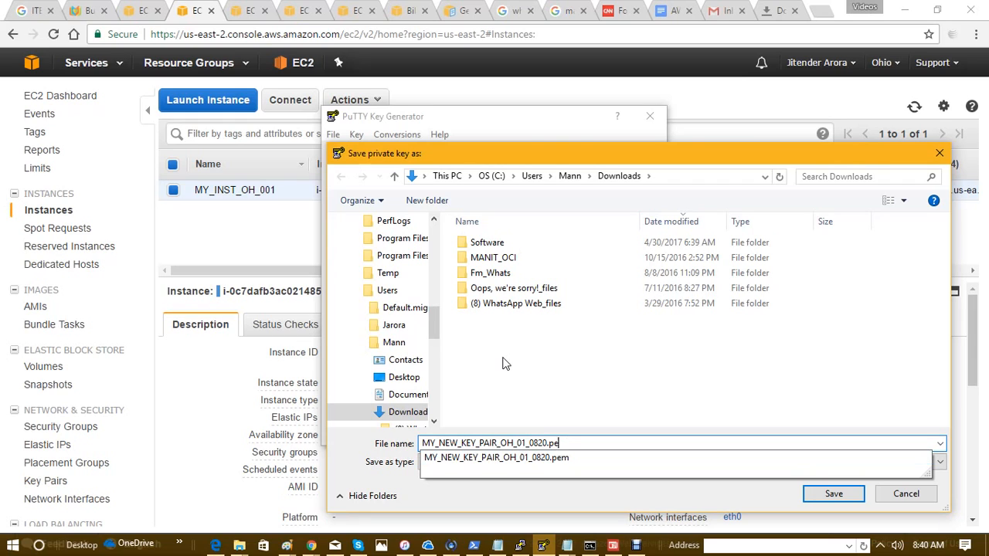
type("_PPK")
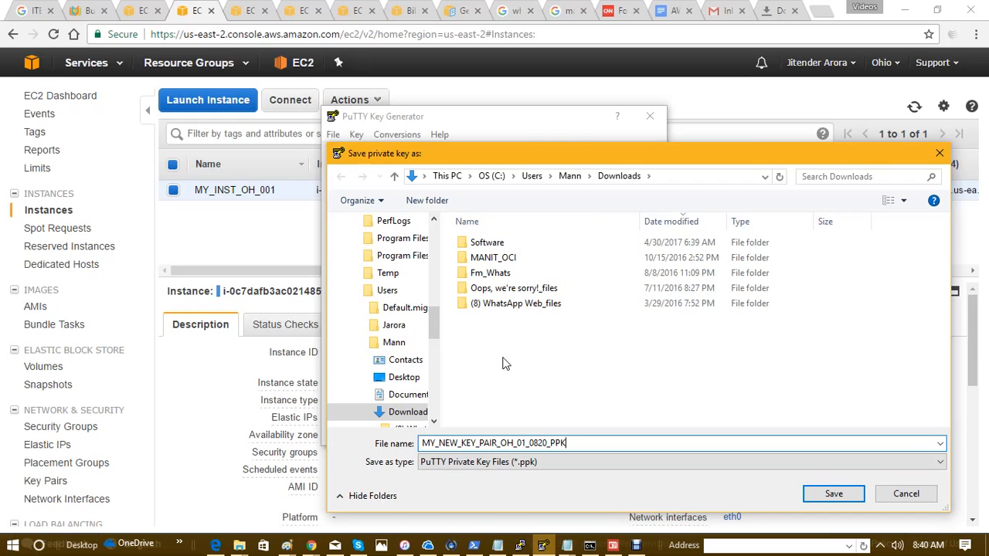
left_click(833, 495)
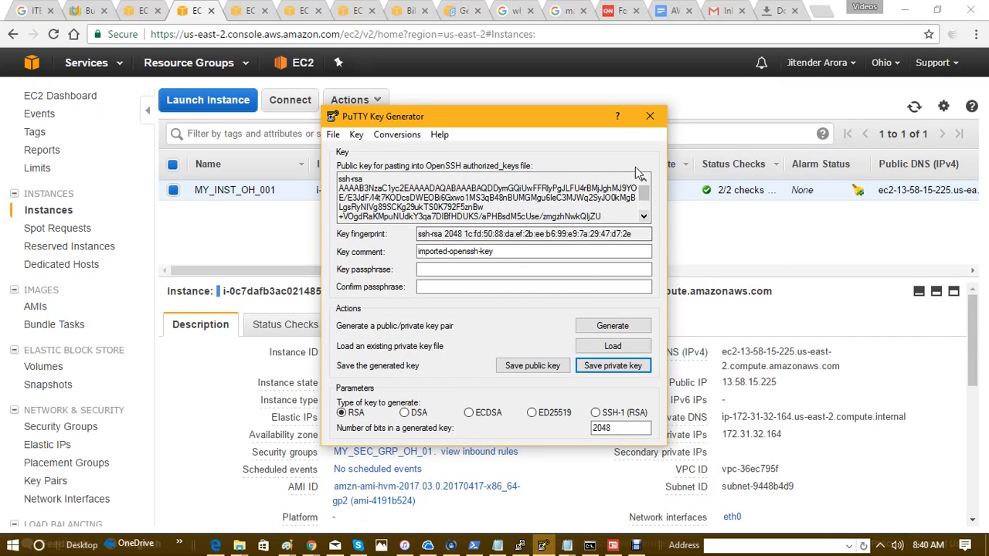
left_click(650, 118)
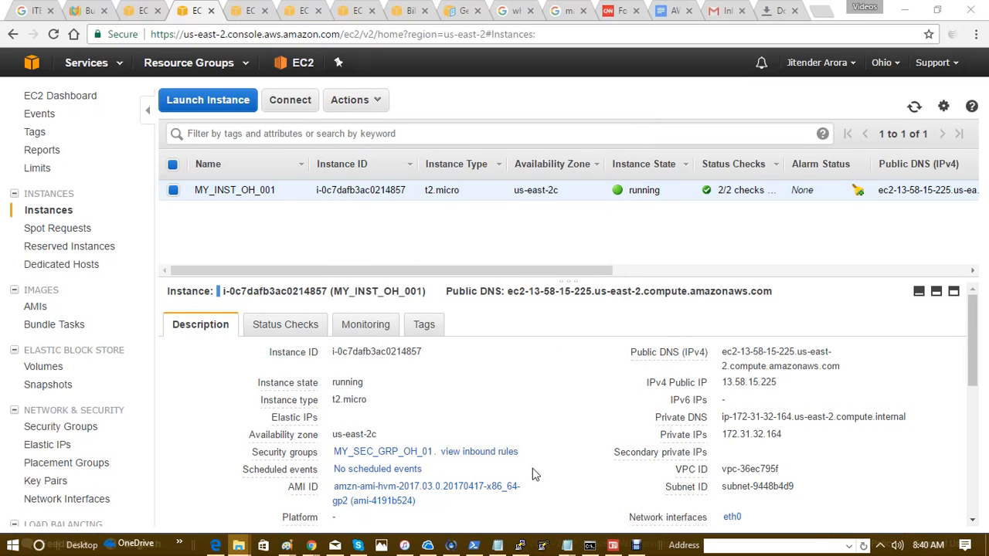
Switch to PuTTY, dismiss the connection error and open the configuration for a new session
left_click(521, 546)
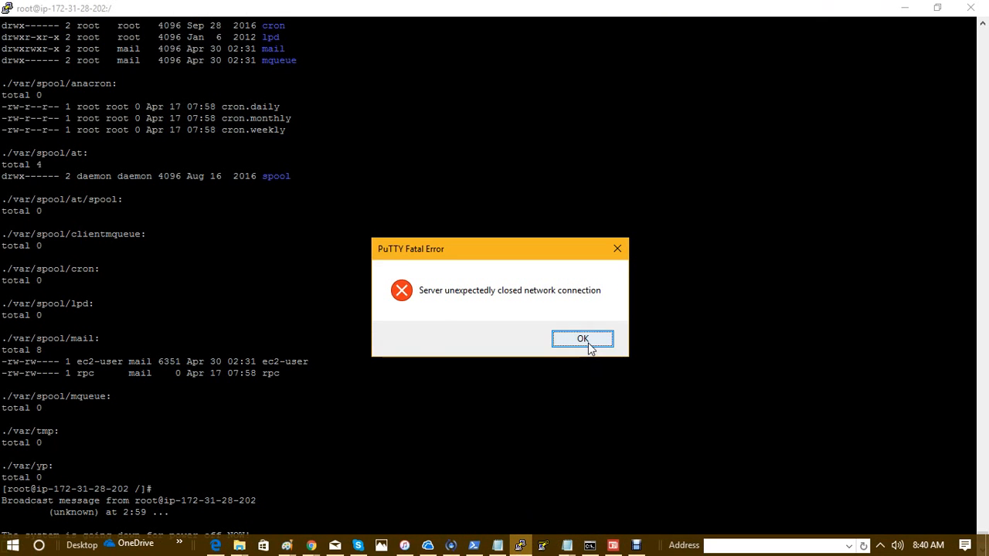
left_click(587, 344)
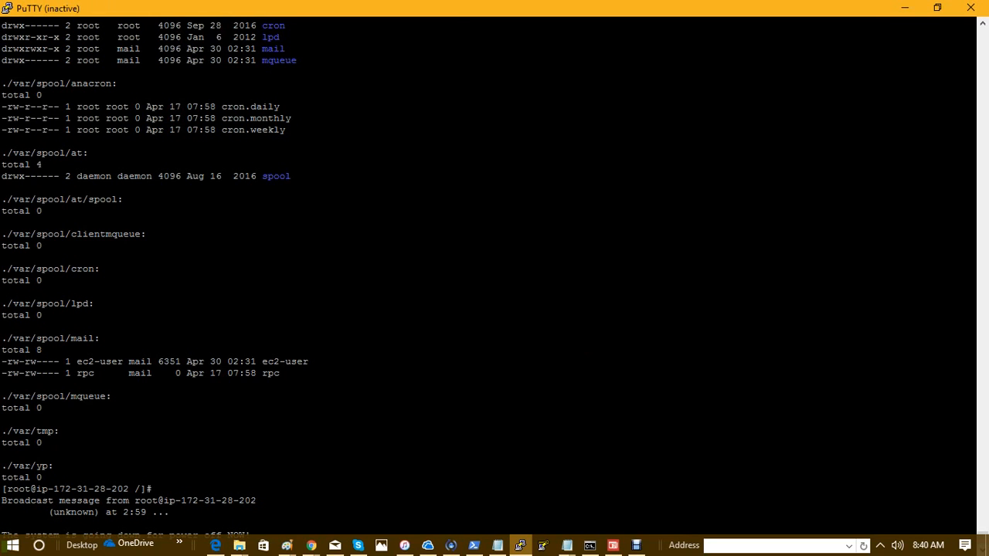
right_click(456, 10)
left_click(482, 146)
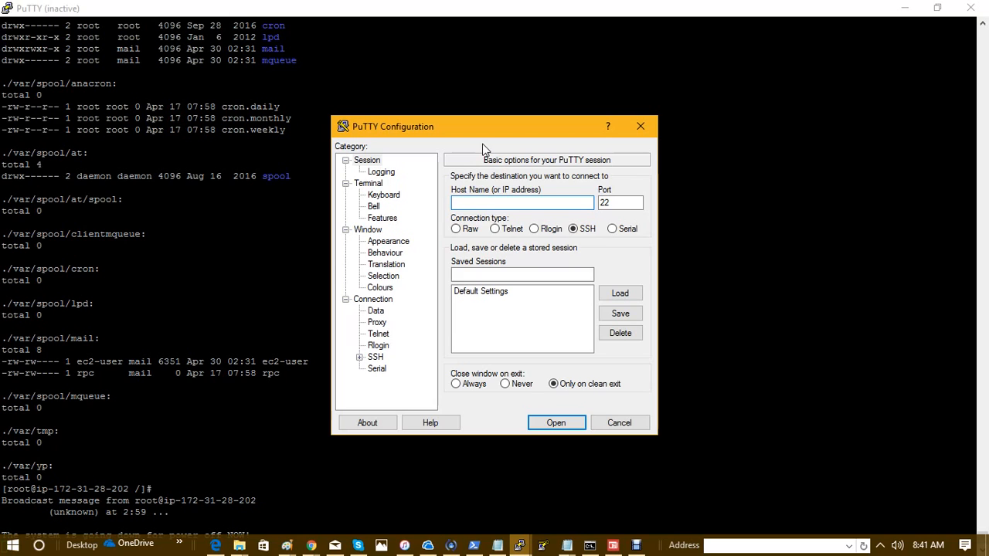
type("ec2-user@")
key("ctrl+v")
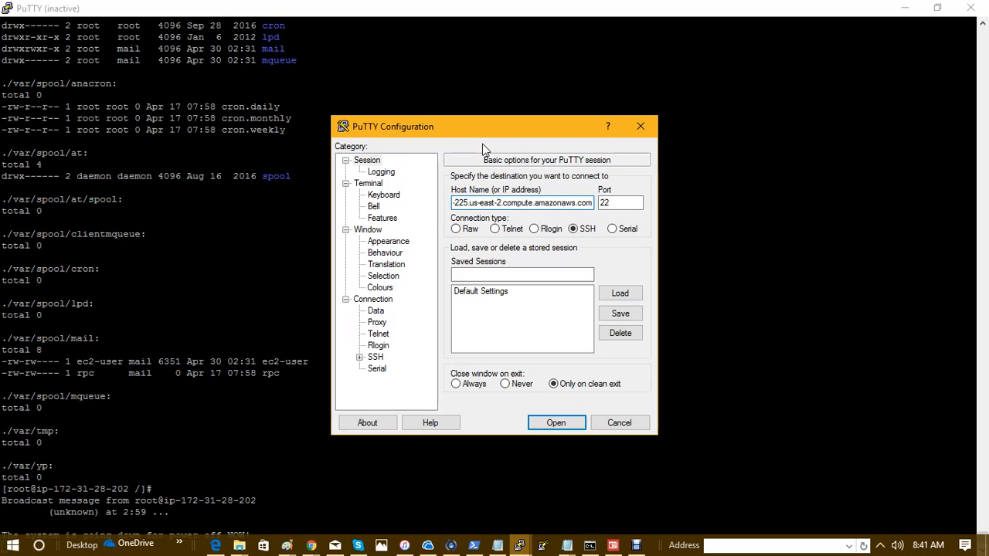
key("Left")
key("Left")
key("Left")
key("Left")
key("Left")
key("Left")
key("Left")
key("Left")
key("Left")
key("Left")
key("Left")
key("Left")
key("Left")
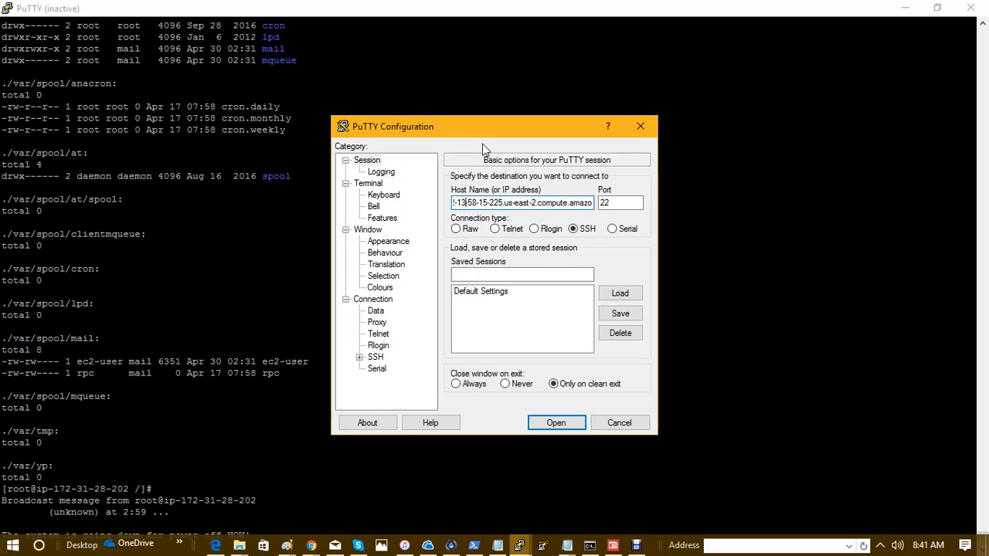
type("user@ec2-")
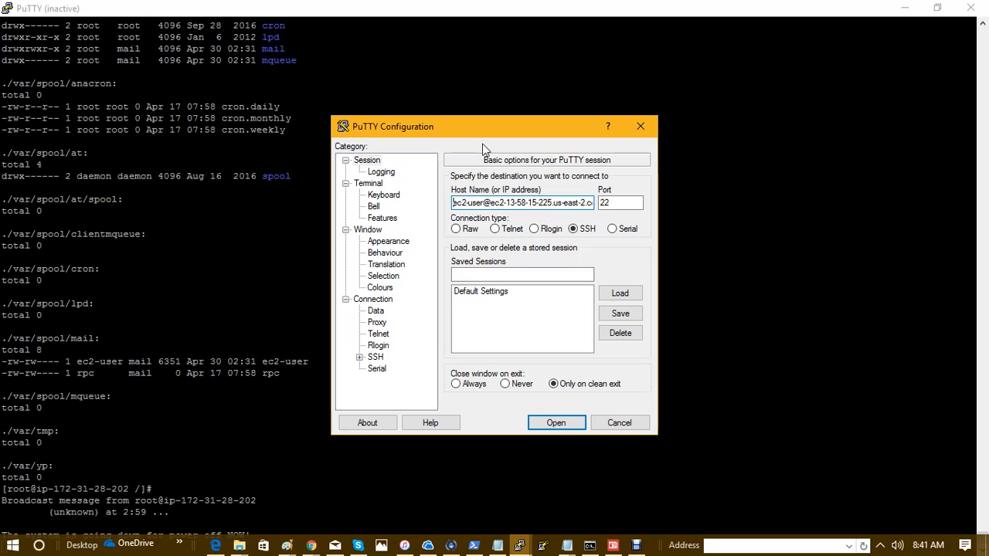
Show the SSH authentication options and start browsing for the private key file
left_click(359, 357)
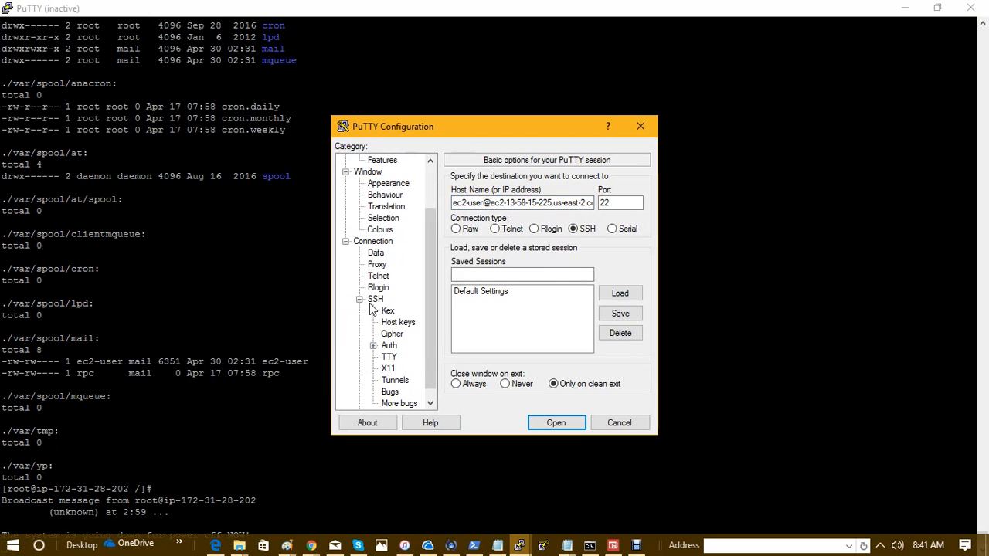
left_click(389, 346)
left_click(473, 324)
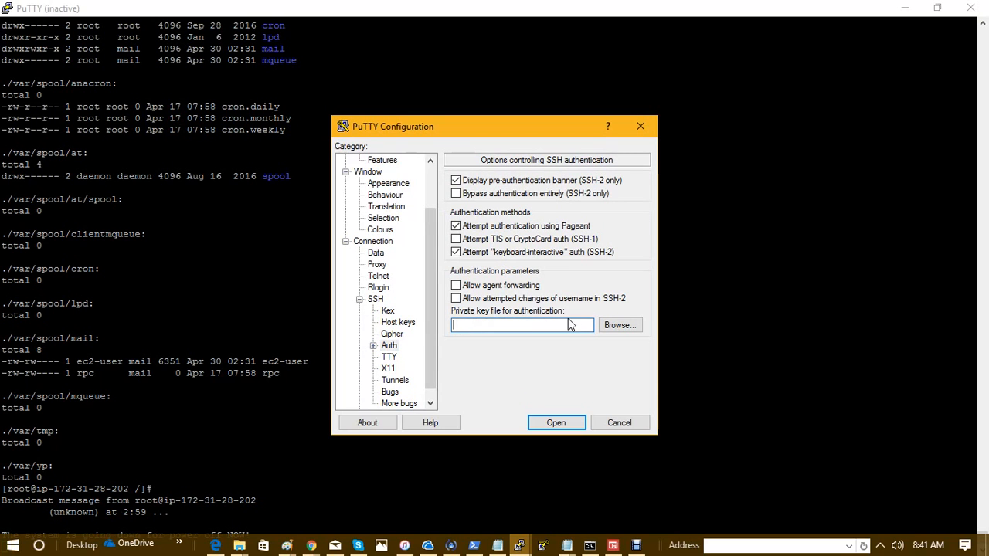
left_click(611, 325)
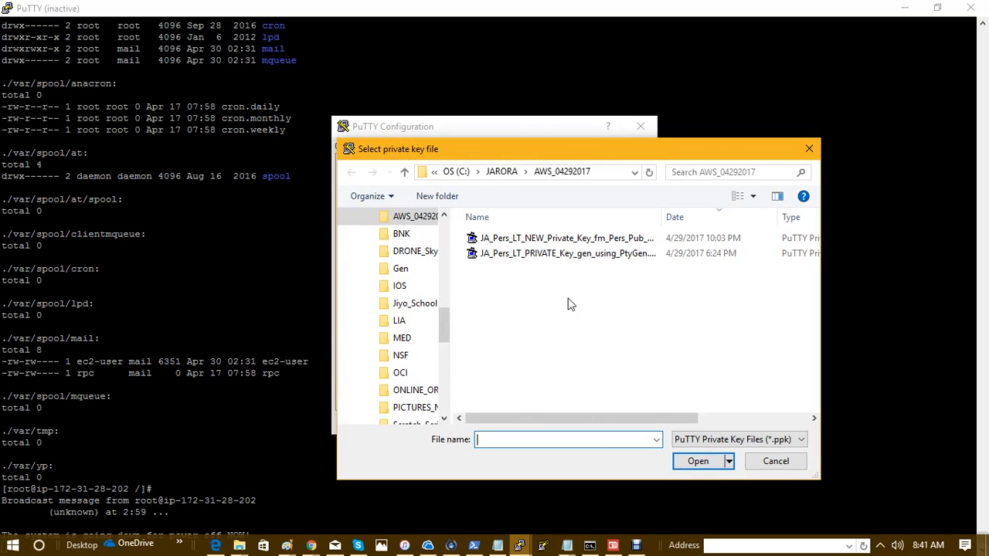
Try to reach the user's download folder by entering its path in the private key file dialog
left_click(595, 177)
type("user")
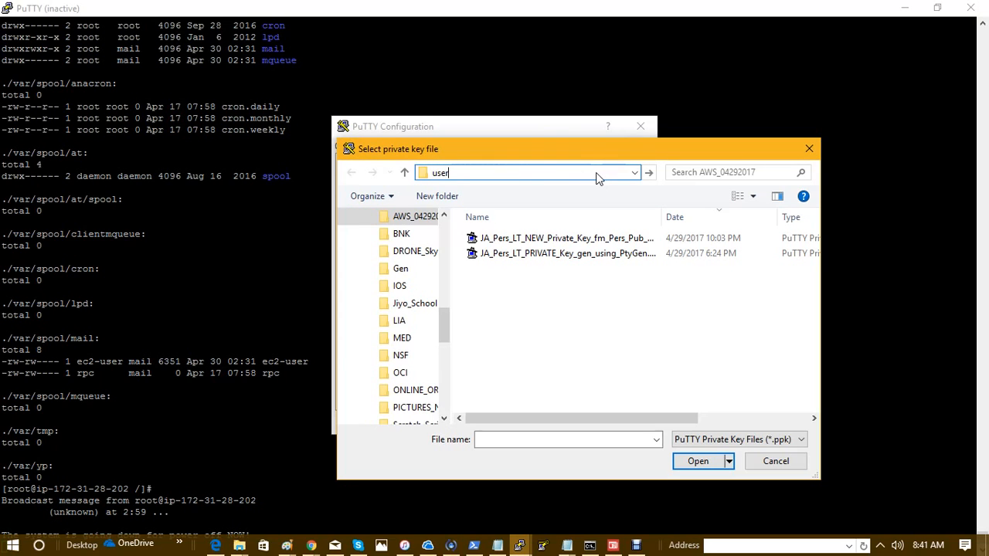
type("/mann/download")
key("ctrl+a")
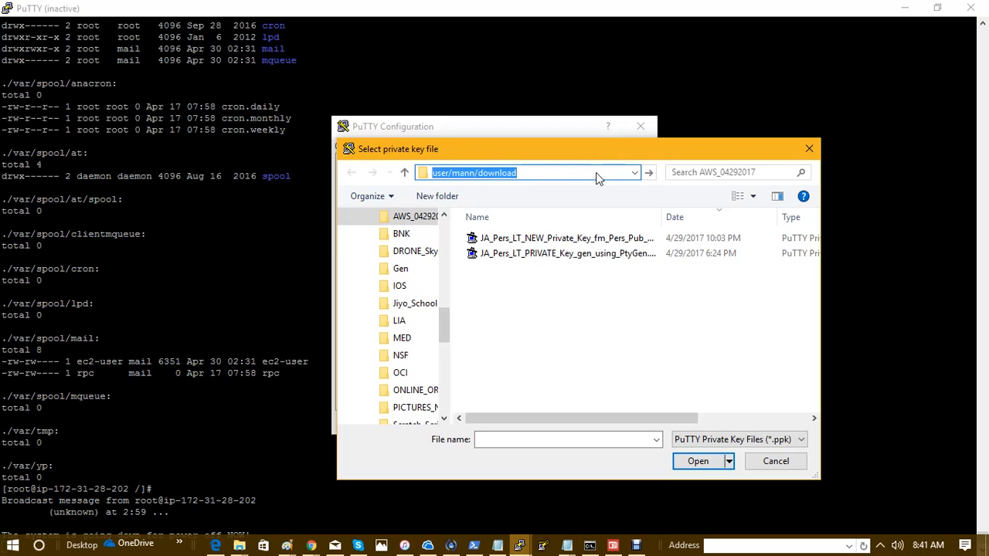
left_click(449, 173)
triple_click(450, 173)
key("Return")
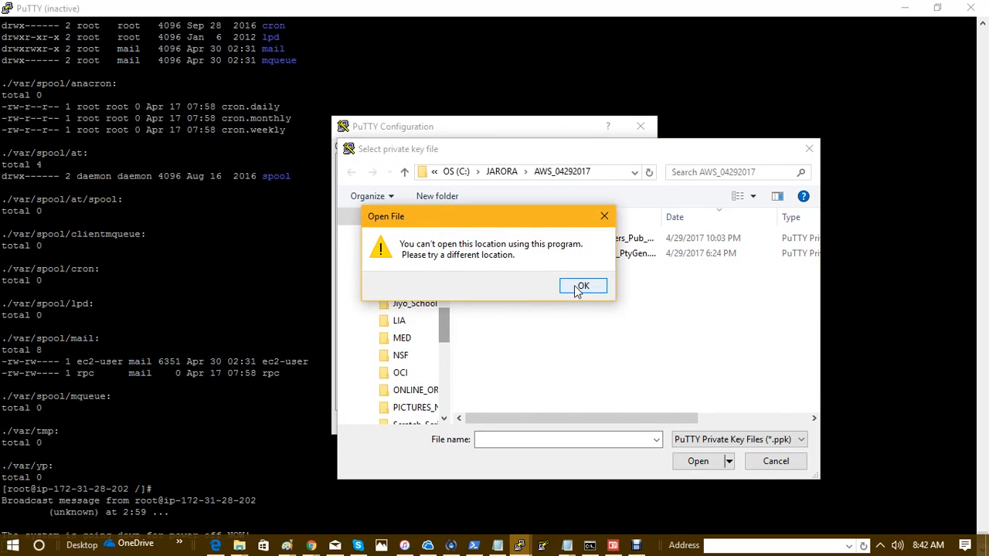
left_click(581, 285)
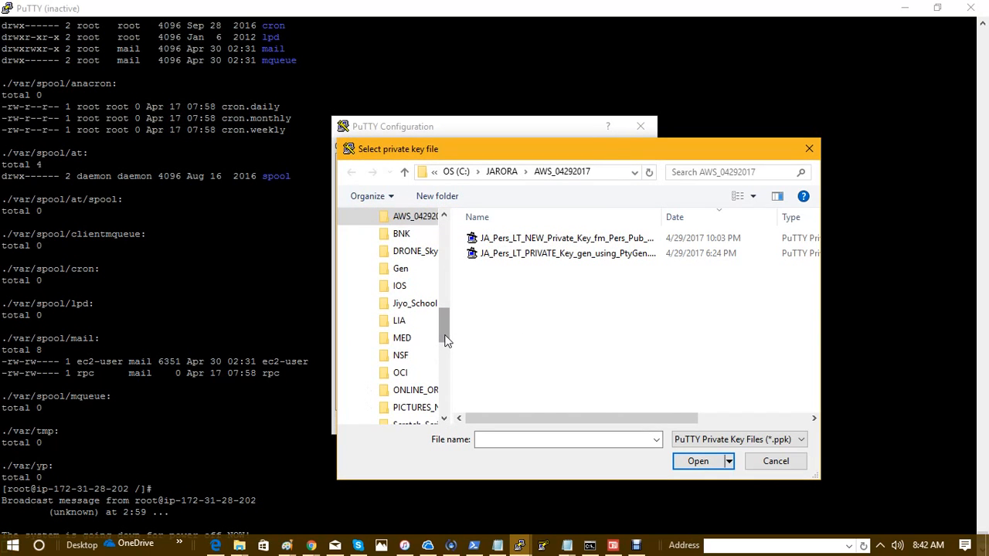
Choose MY_NEW_KEY_PAIR_OH_01_0820_PPK.ppk from the current user's Downloads folder under C: as the private key for authentication
left_click_drag(445, 340, 445, 275)
left_click(391, 327)
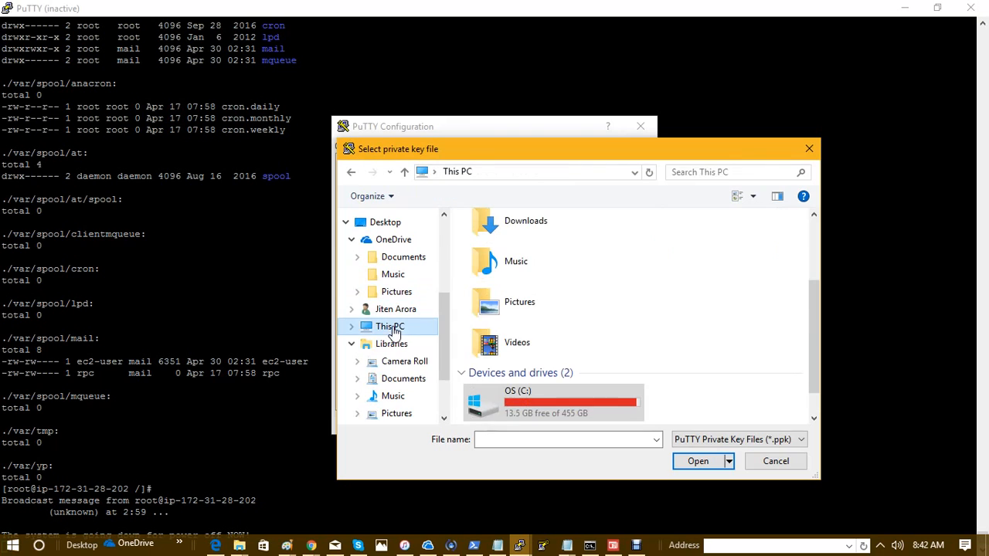
double_click(516, 395)
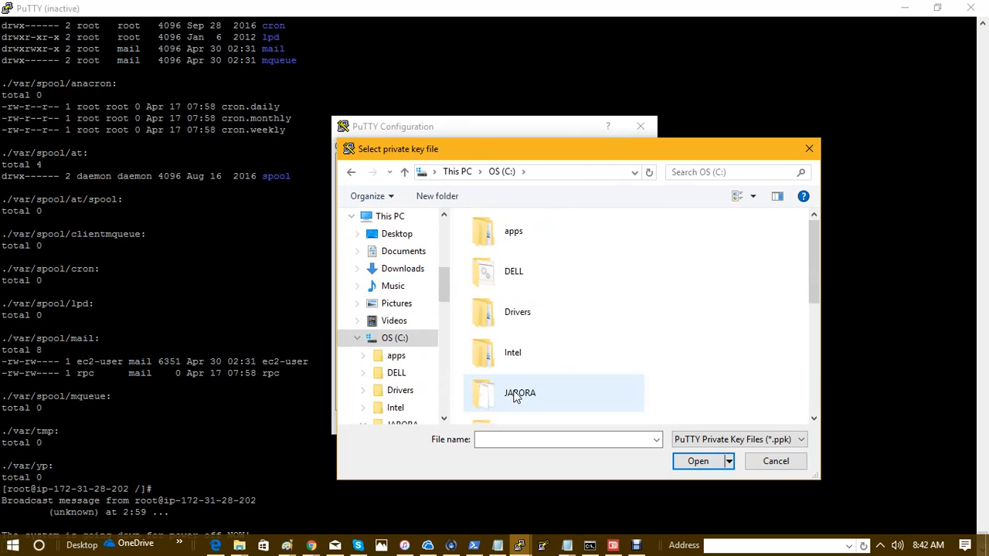
left_click(818, 334)
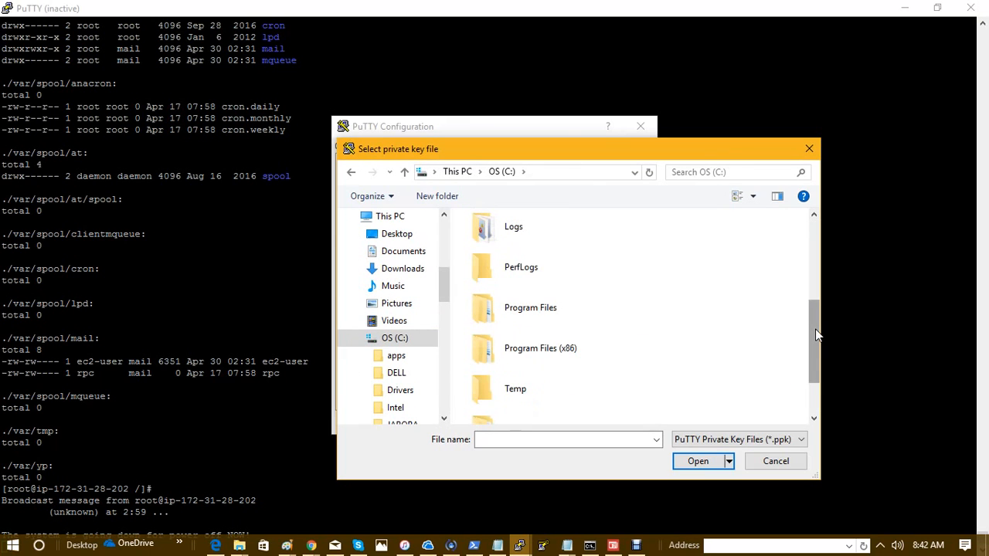
left_click(817, 392)
double_click(520, 365)
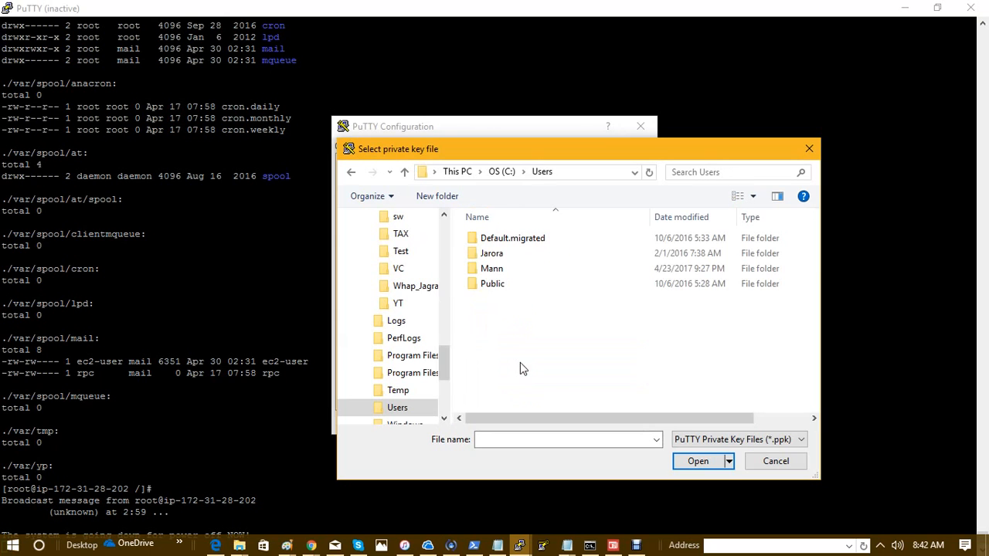
double_click(491, 271)
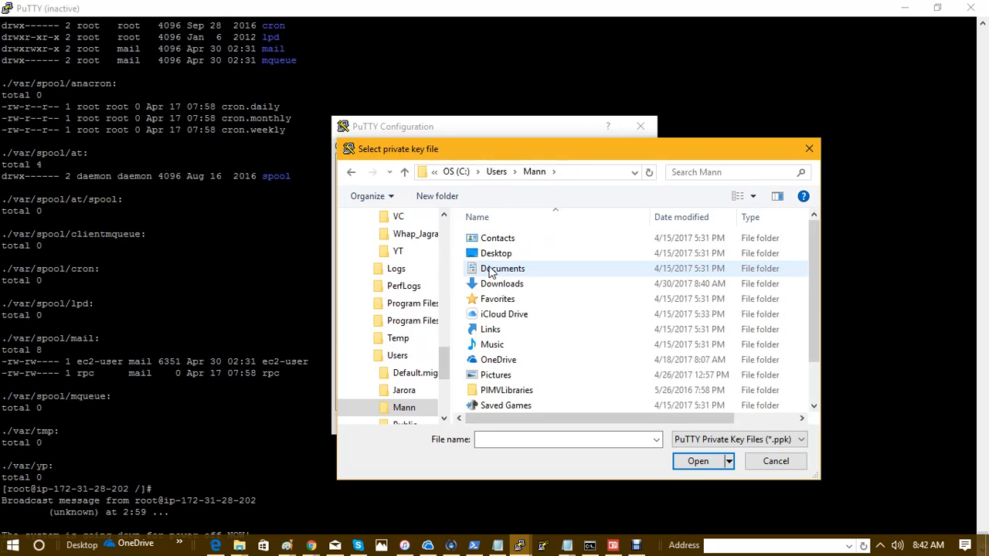
double_click(489, 284)
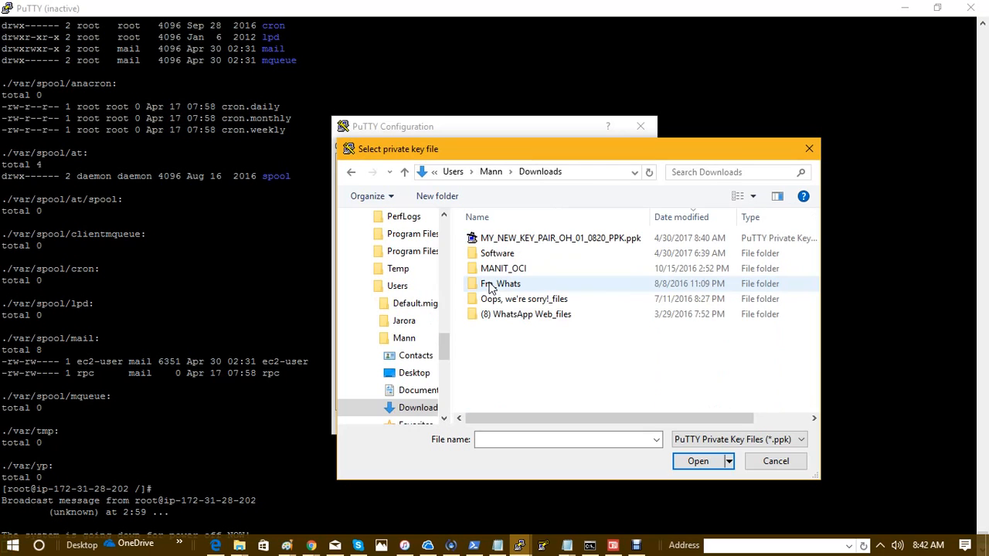
left_click(602, 241)
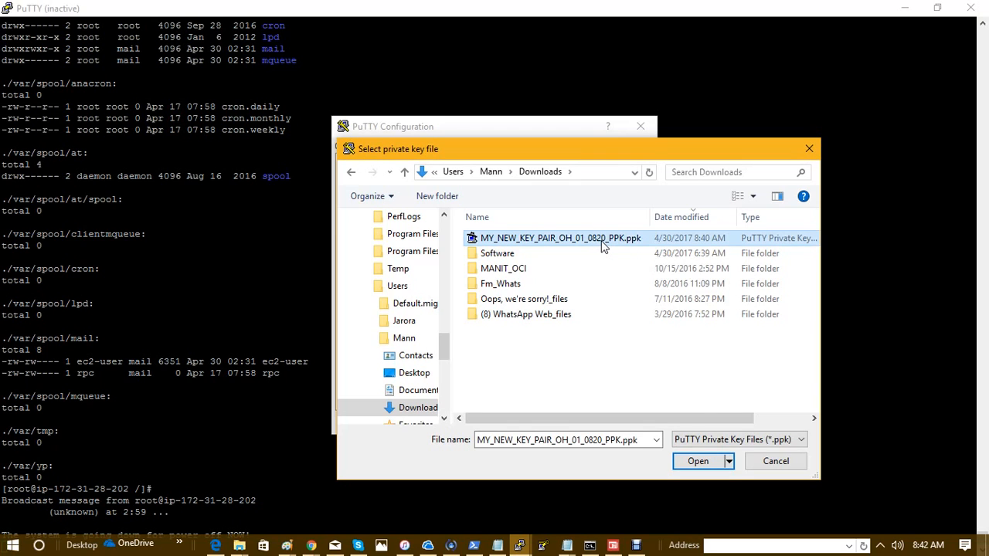
left_click(699, 462)
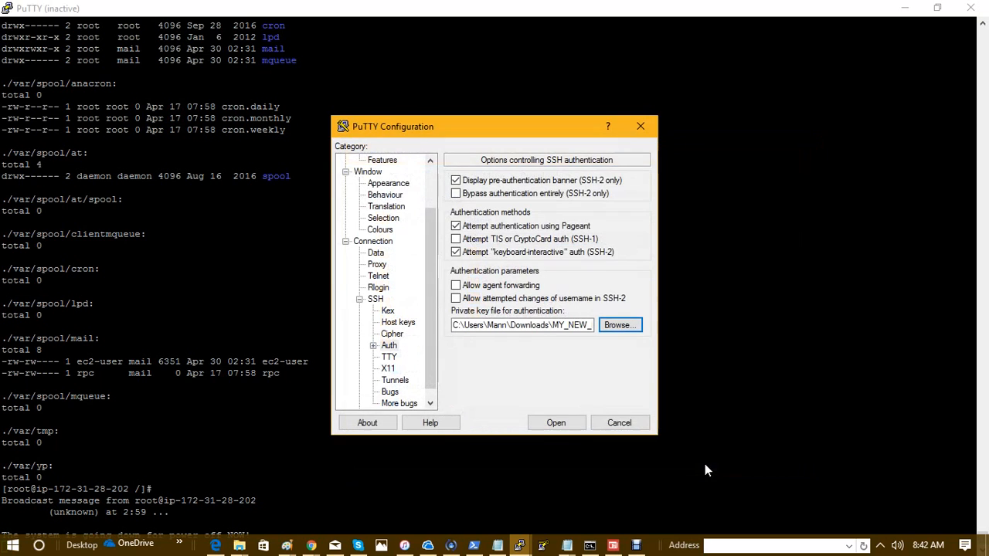
Connect to the EC2 instance, adding its host key to the cache, and enter two blank lines at the prompt
left_click(556, 422)
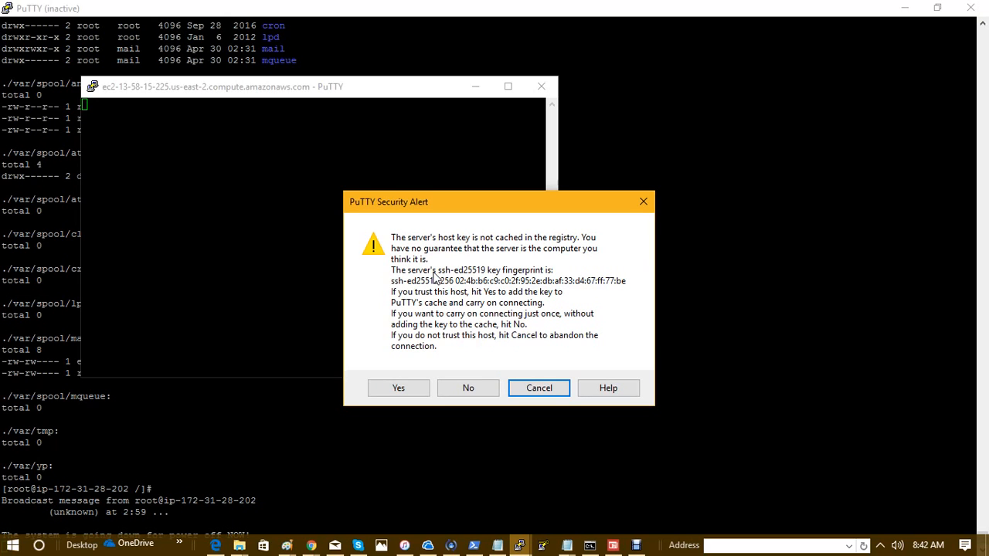
left_click(398, 387)
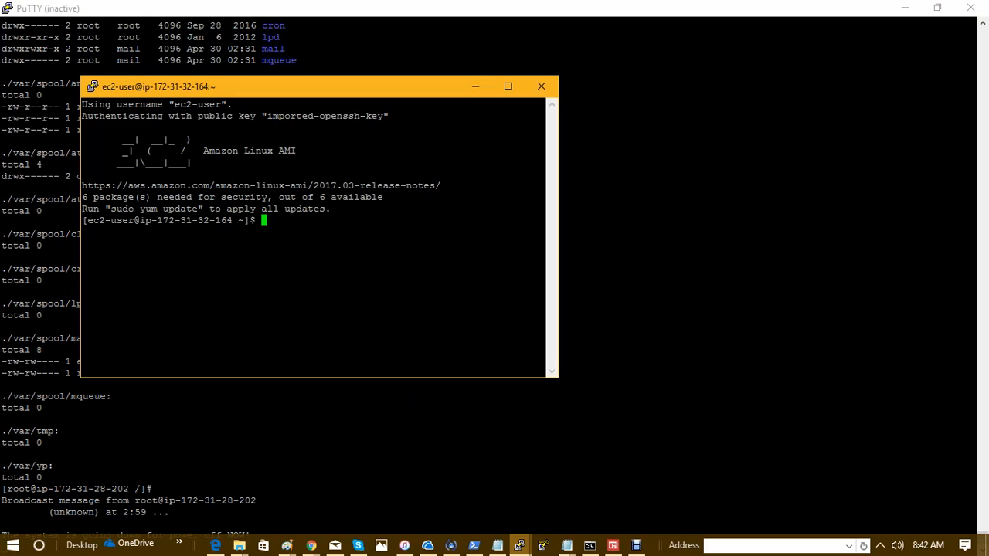
key("Return")
key("Return")
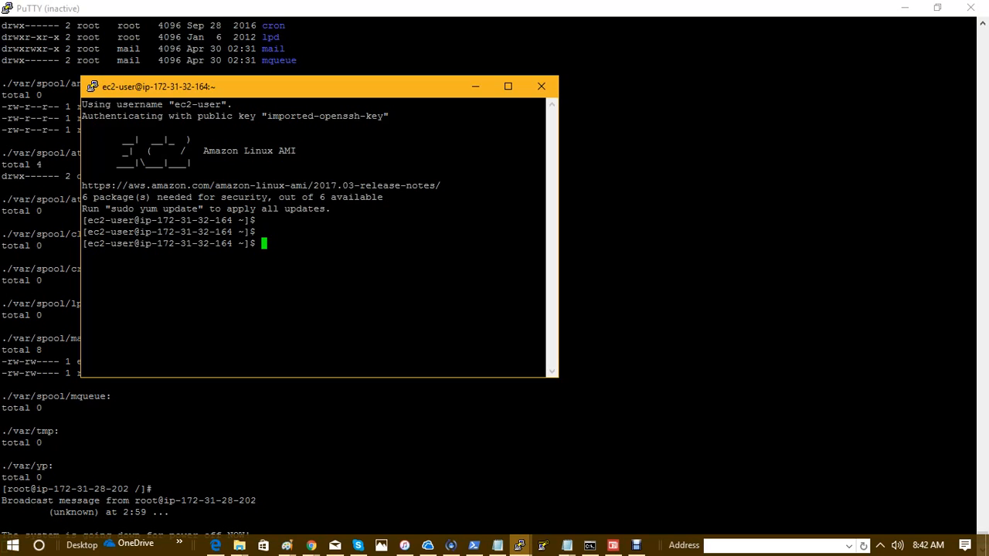
Switch to the root user with sudo su, running id before and after to check the active account
type("id")
key("Return")
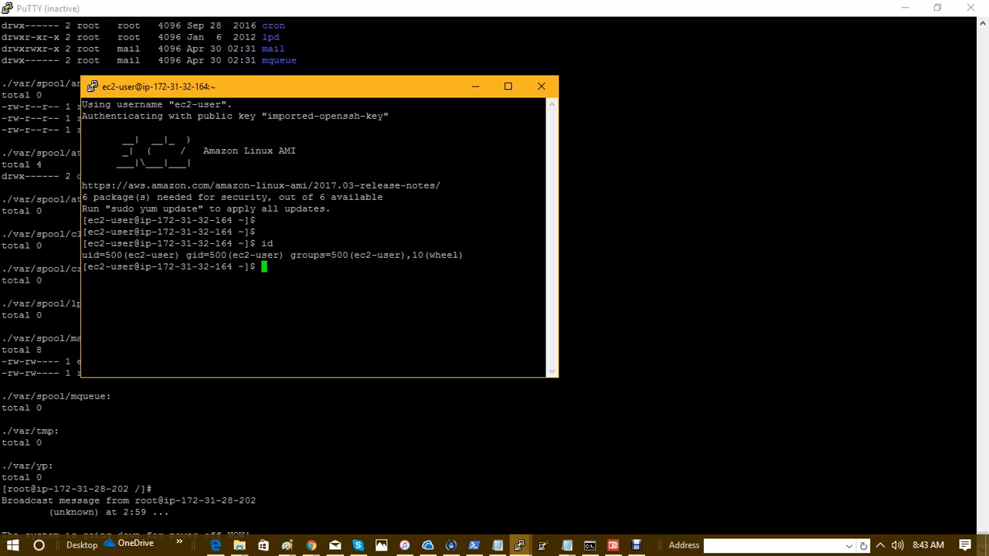
type("sudo su")
key("Return")
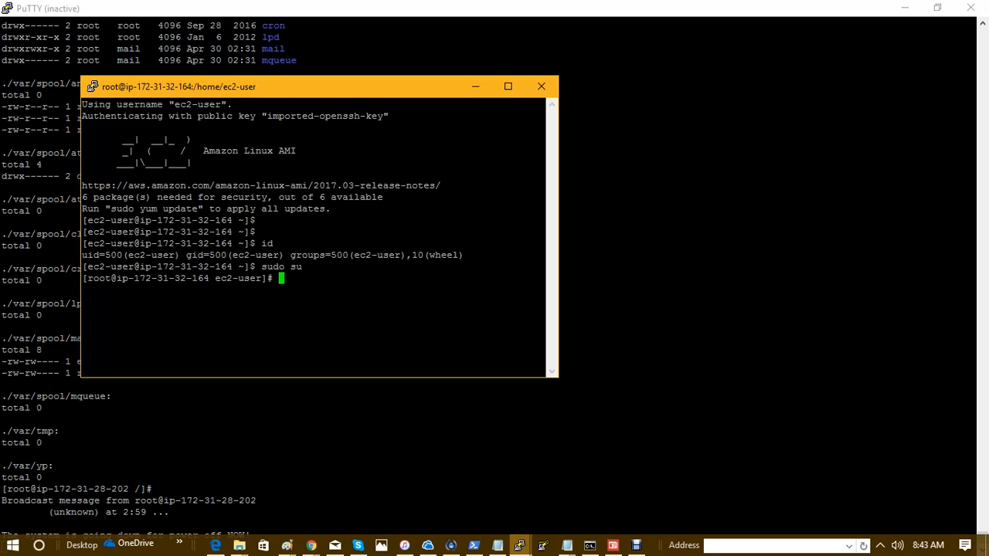
type("id")
key("Return")
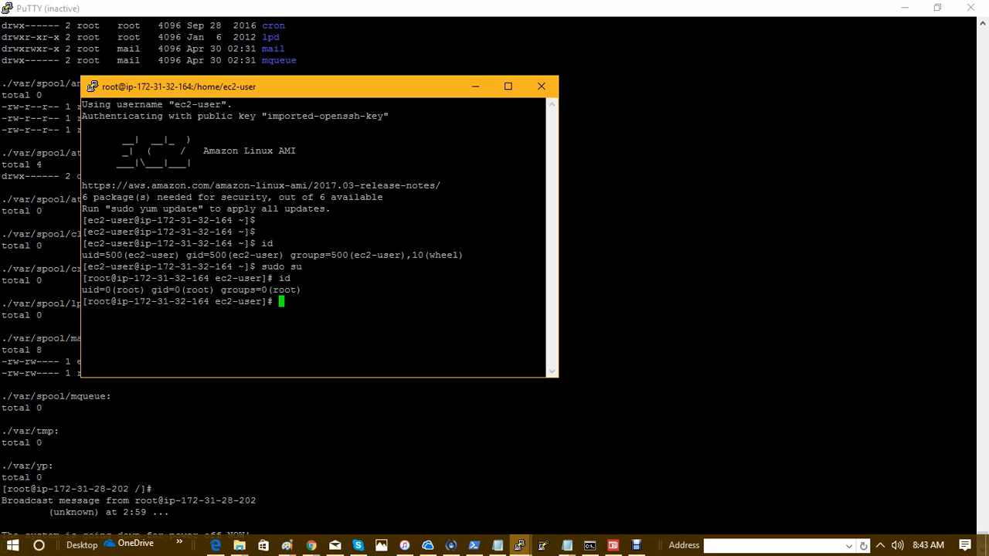
Maximize the root terminal session, list all running processes with ps -ef and review the output from beginning to end
double_click(402, 96)
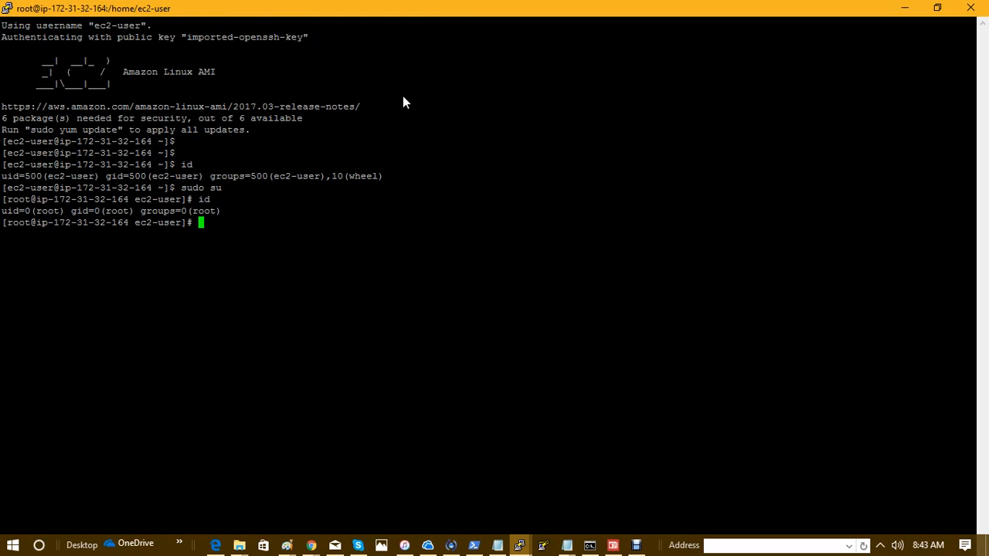
type("ps -ef")
key("Return")
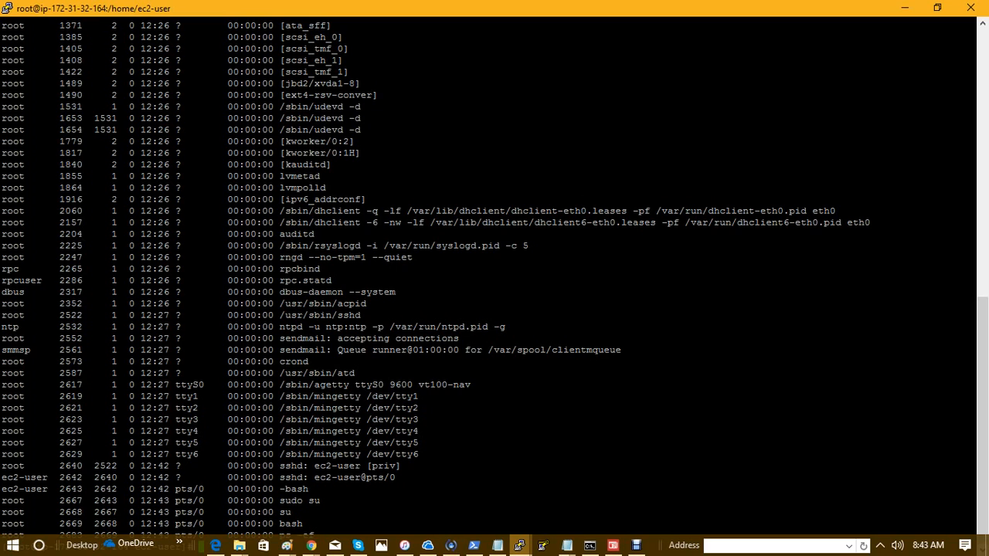
left_click(986, 91)
left_click(985, 90)
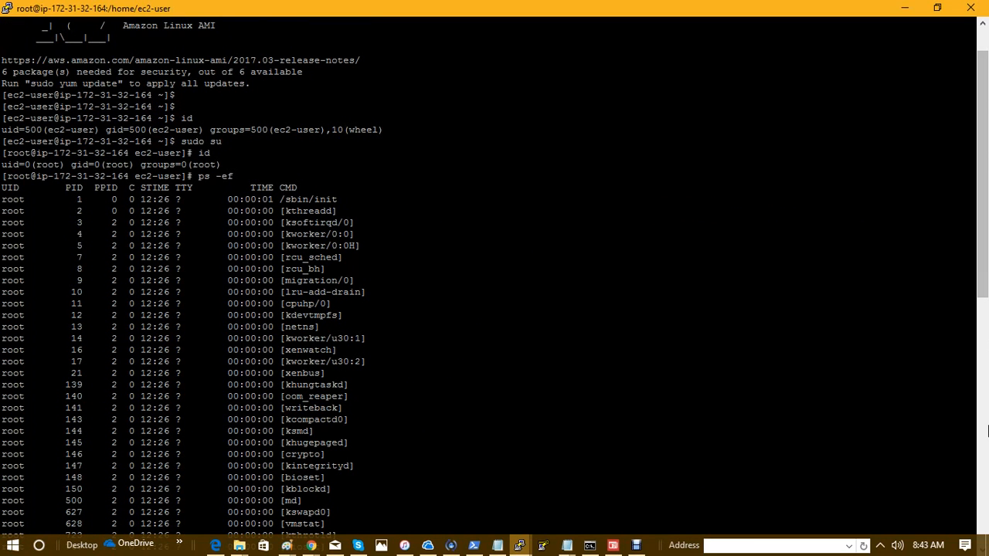
scroll(985, 440, "down", 8)
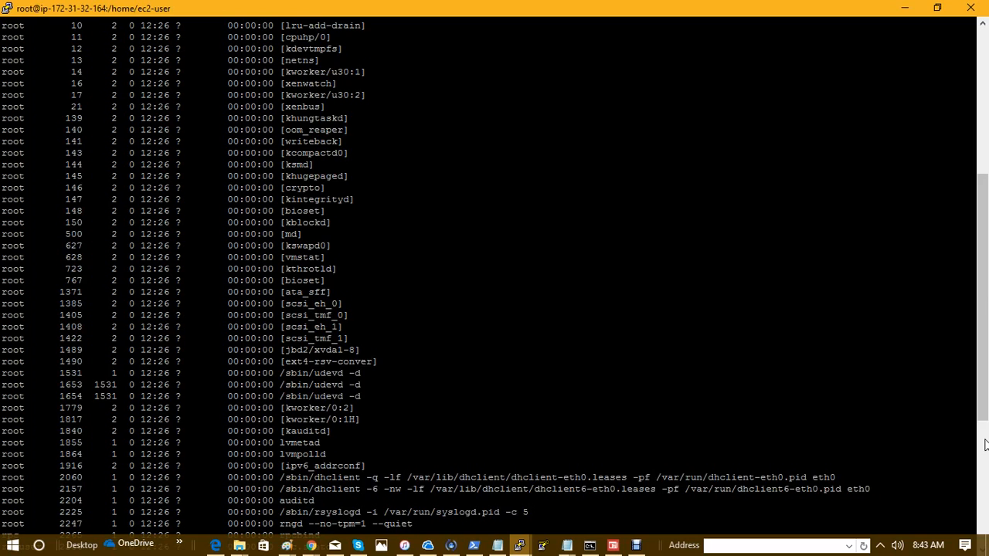
scroll(986, 444, "down", 8)
scroll(985, 444, "down", 1)
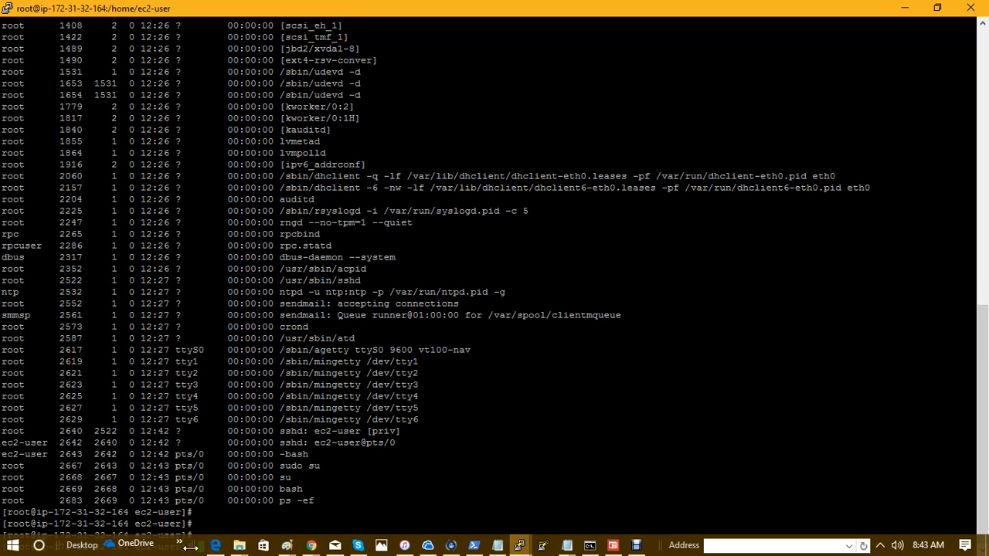
Dock the taskbar at the screen's right edge, and run ls -l, pwd and df -h to inspect the current directory and disk space
left_click(670, 545)
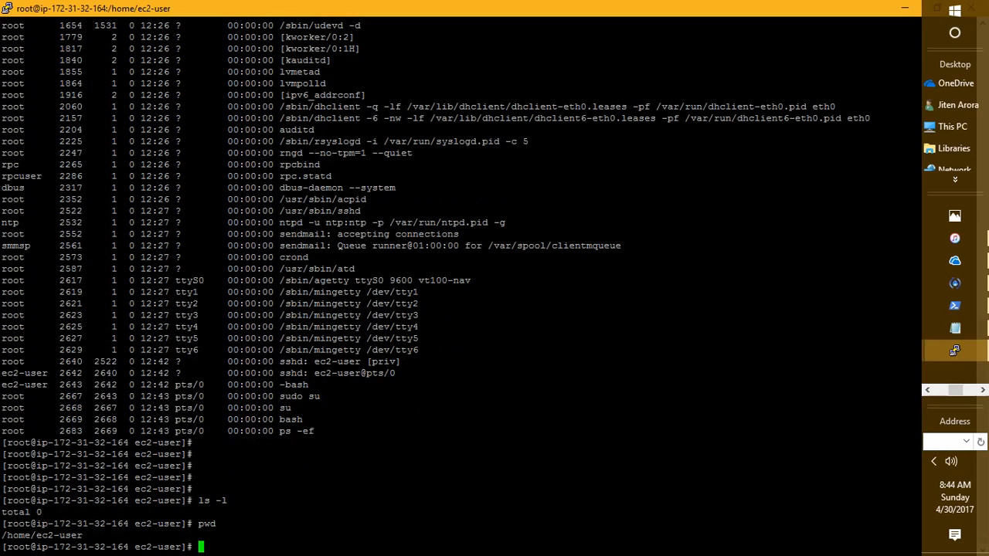
type("du")
key("BackSpace")
type("f -h")
key("Return")
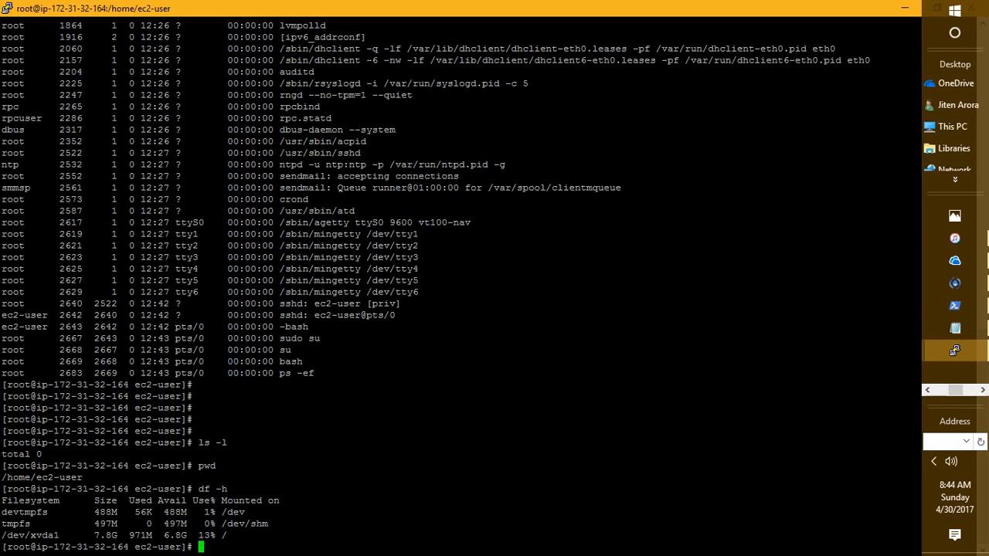
Go up one directory with cd ../, change to the filesystem root with cd /, and list its contents using ls -l
type("cd ../")
key("Return")
type("cd ")
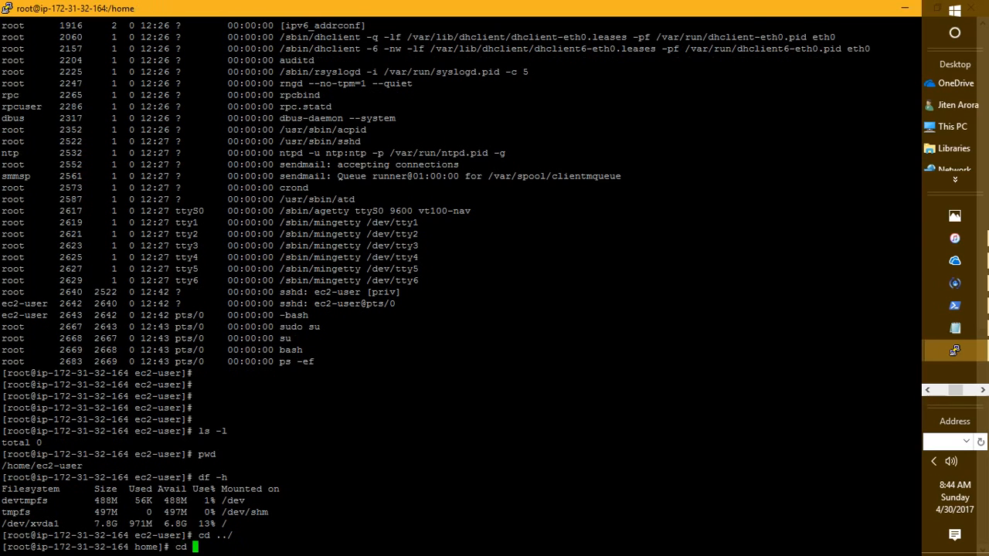
type("/")
key("Return")
type("ls -l")
key("Return")
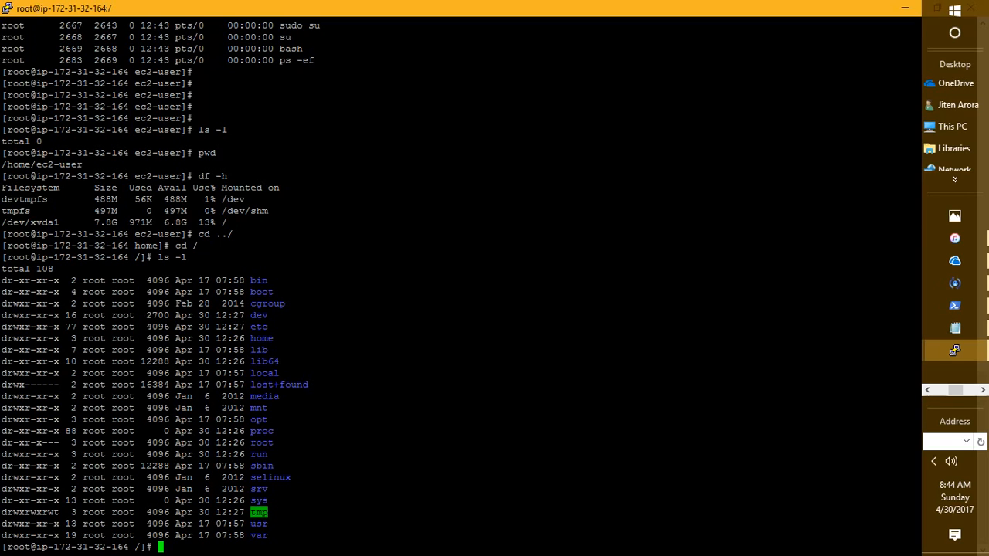
Highlight the etc directory name in the listing and run ps -ef from the filesystem root to list the processes again
double_click(259, 326)
type("ps -ef")
key("Return")
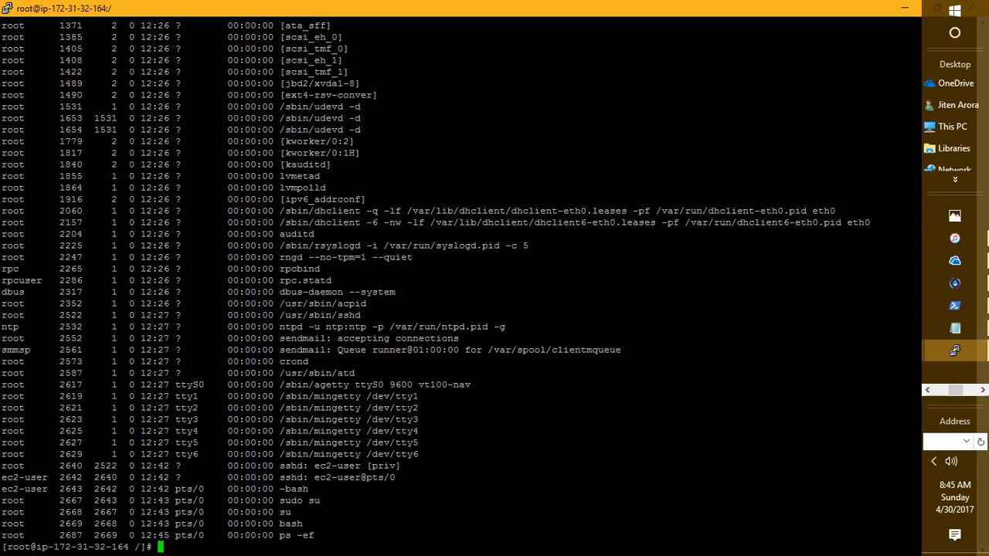